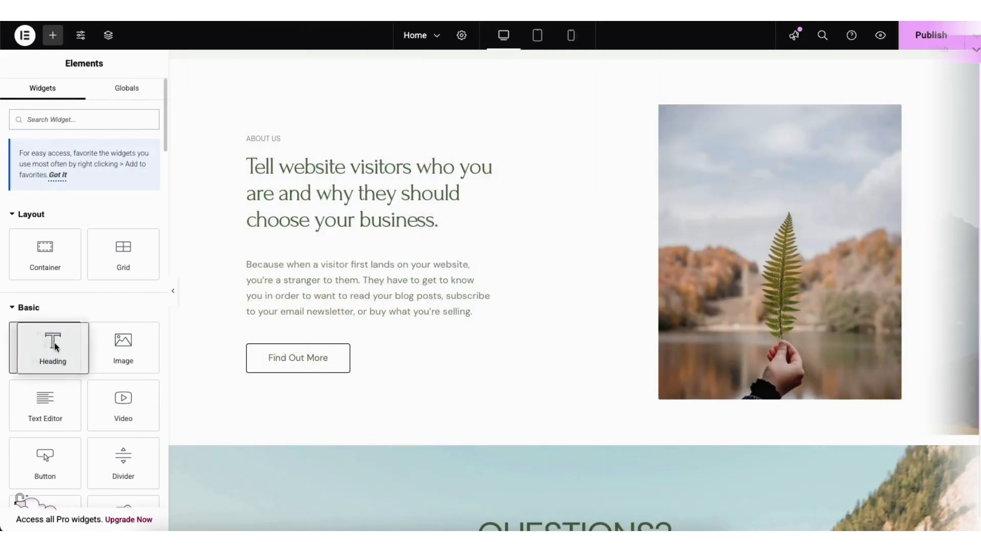
- Add a Heading widget and a Button widget to the Home page
drag(48, 356, 361, 318)
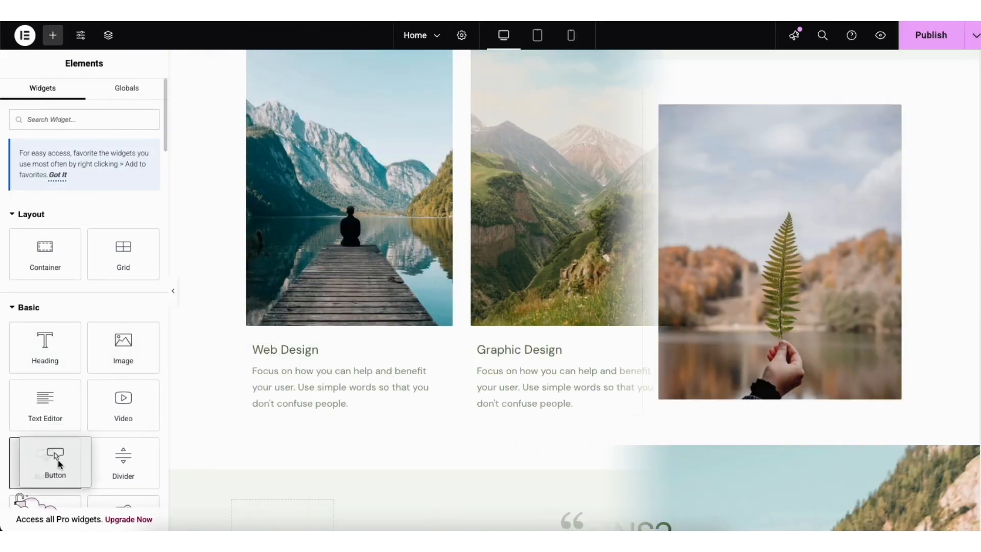
drag(58, 460, 341, 376)
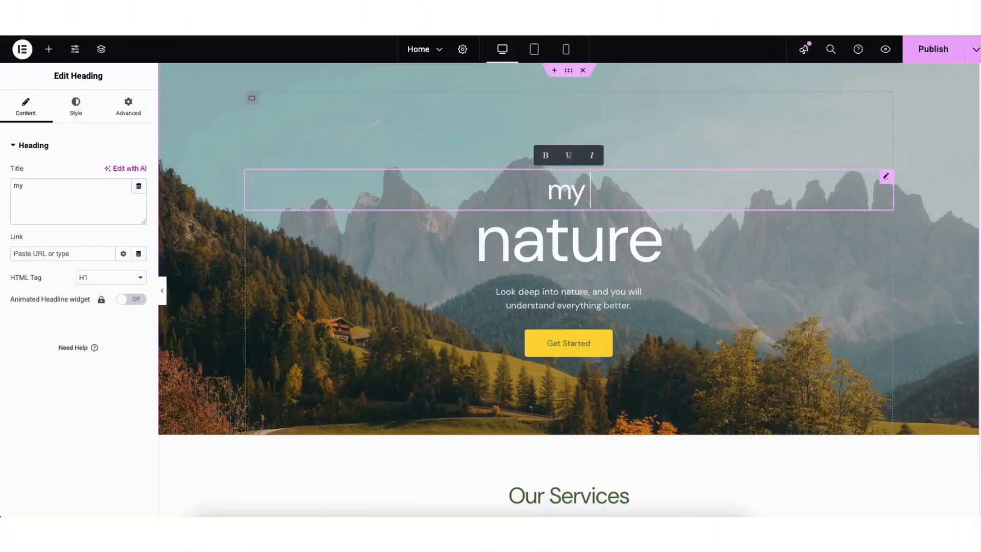
- Change the two hero headings on the Home page to "my WordPress" and "Website"
text(Wo)
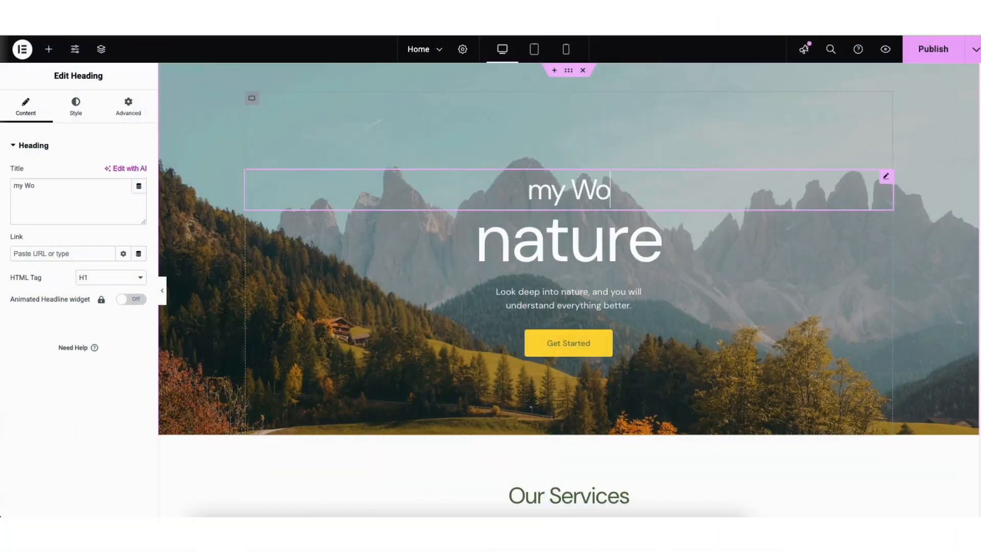
text(rd)
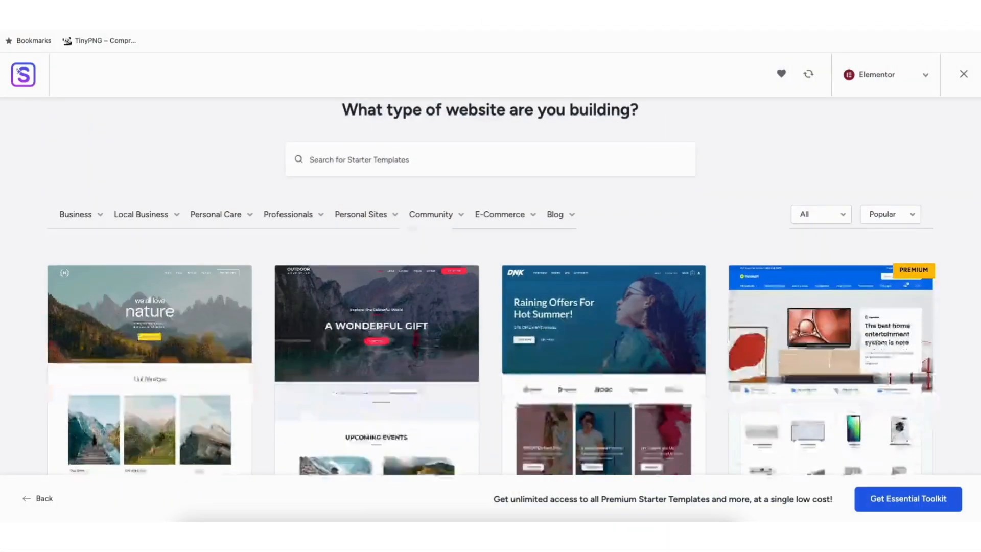
scroll(491, 306, down, 5)
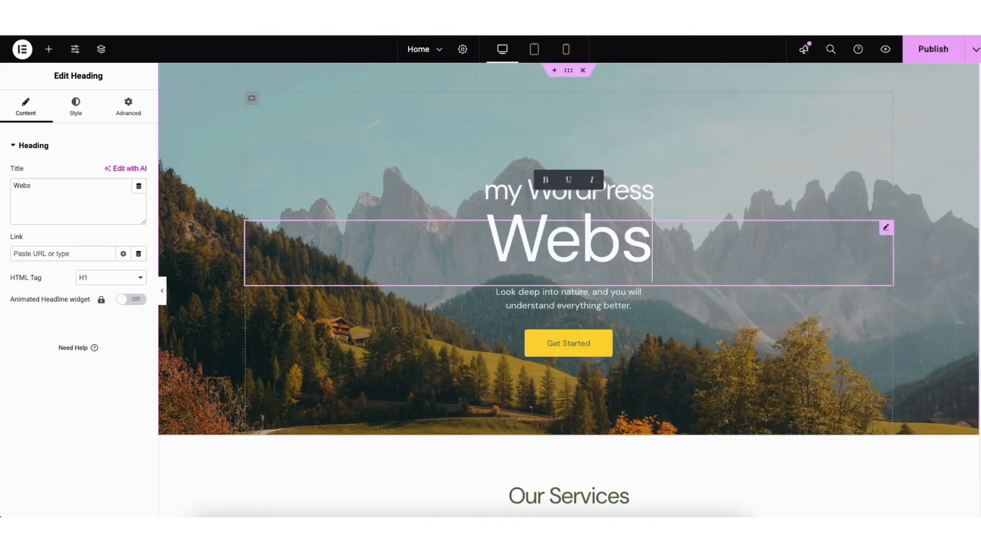
text(ite)
- Add a Button widget to the page section below the hero
click(48, 49)
scroll(562, 255, down, 10)
drag(43, 450, 342, 375)
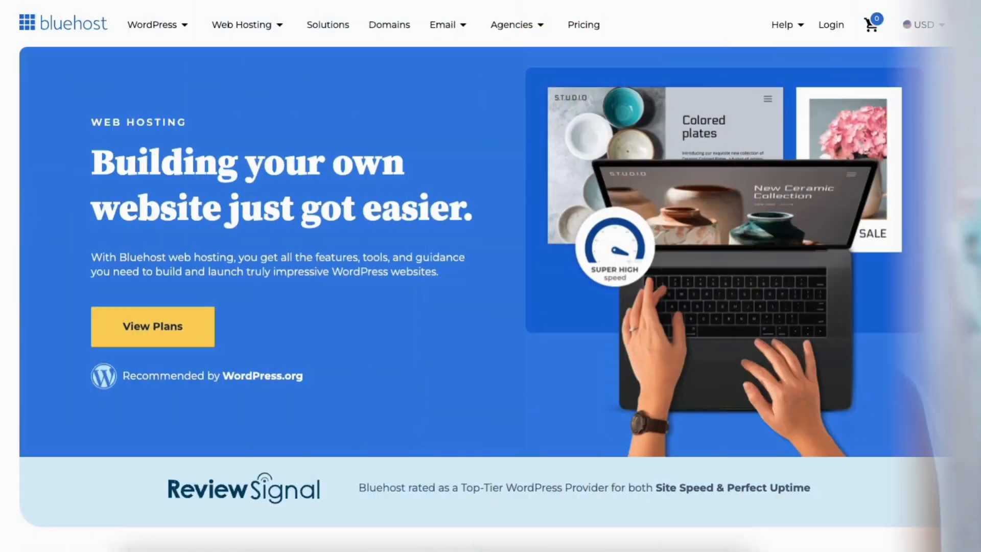
- Switch to the Bluehost site and review its web hosting plans, included features and homepage offerings
scroll(490, 276, down, 13)
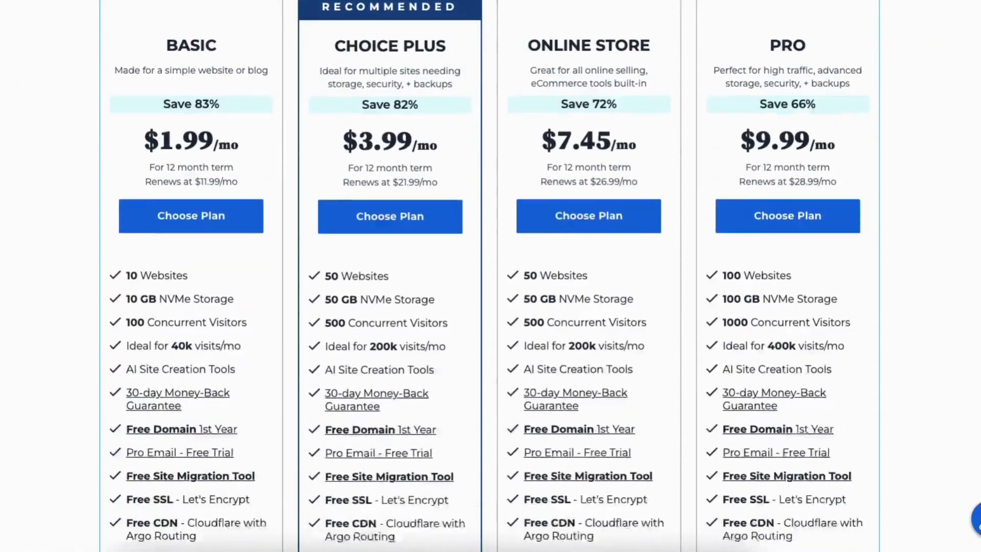
scroll(490, 276, down, 15)
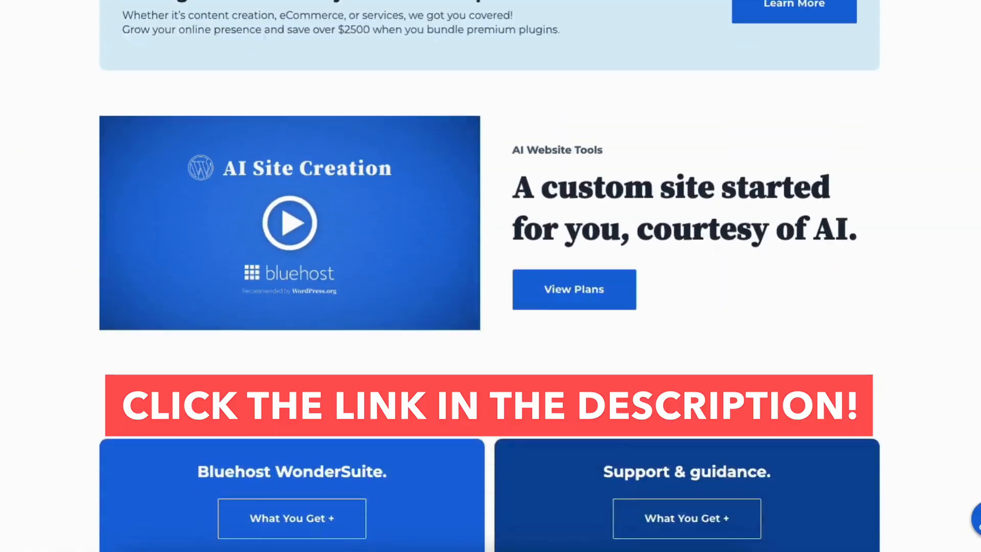
scroll(490, 276, down, 11)
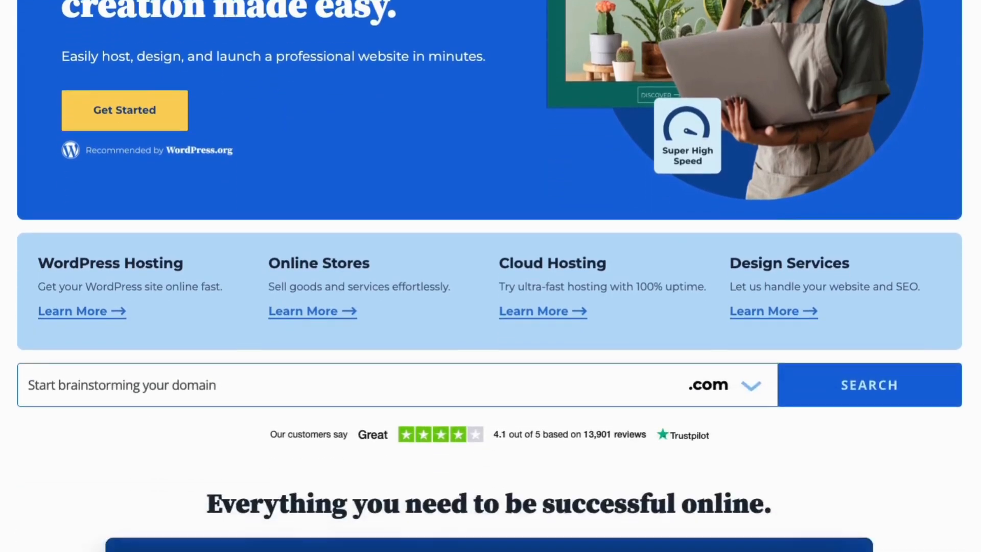
scroll(490, 276, down, 11)
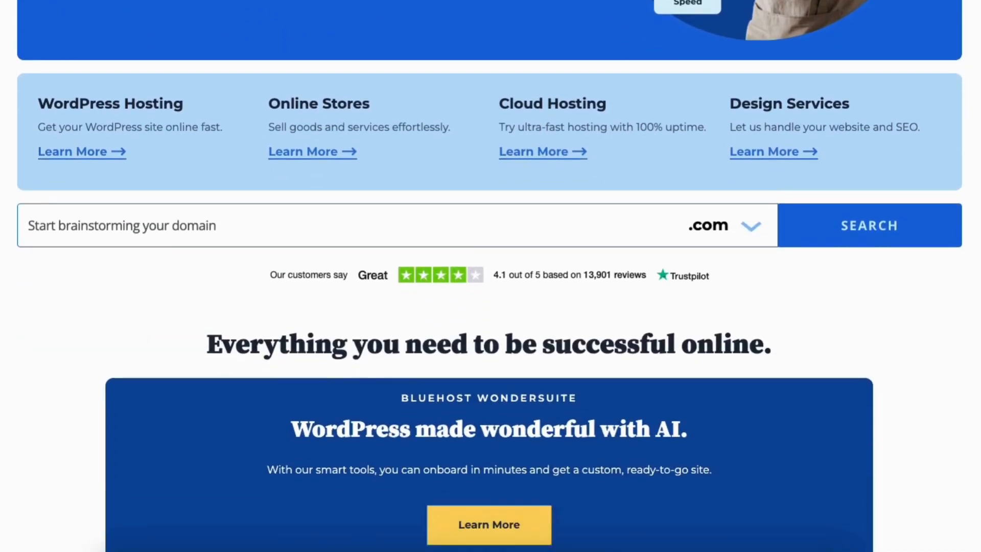
scroll(490, 276, down, 14)
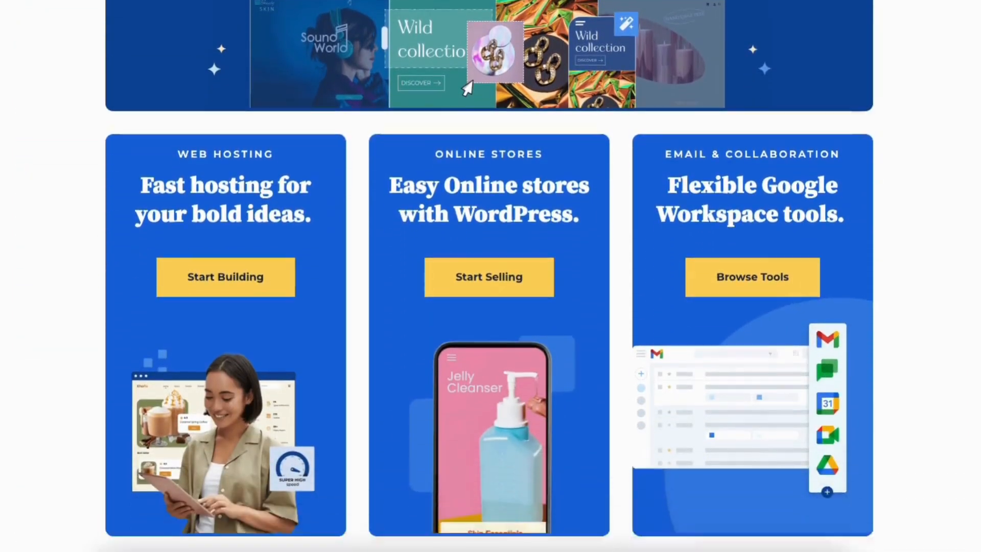
scroll(491, 276, down, 4)
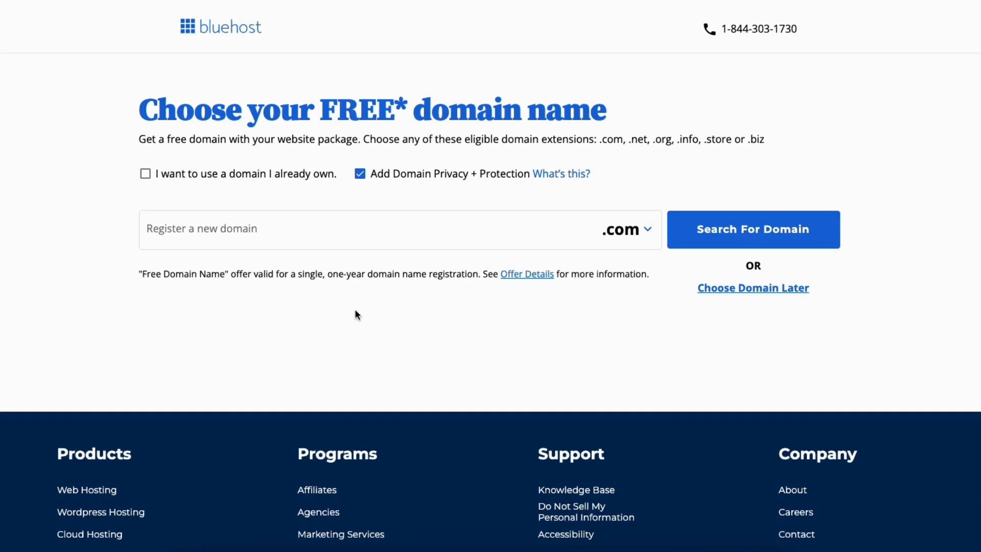
- Examine the domain extensions offered for registering a new domain
click(246, 230)
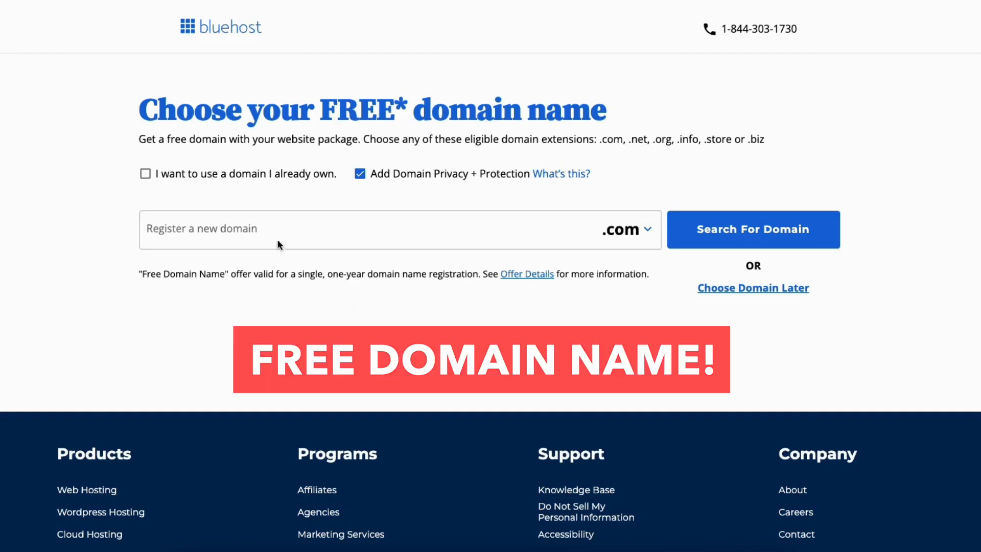
click(245, 230)
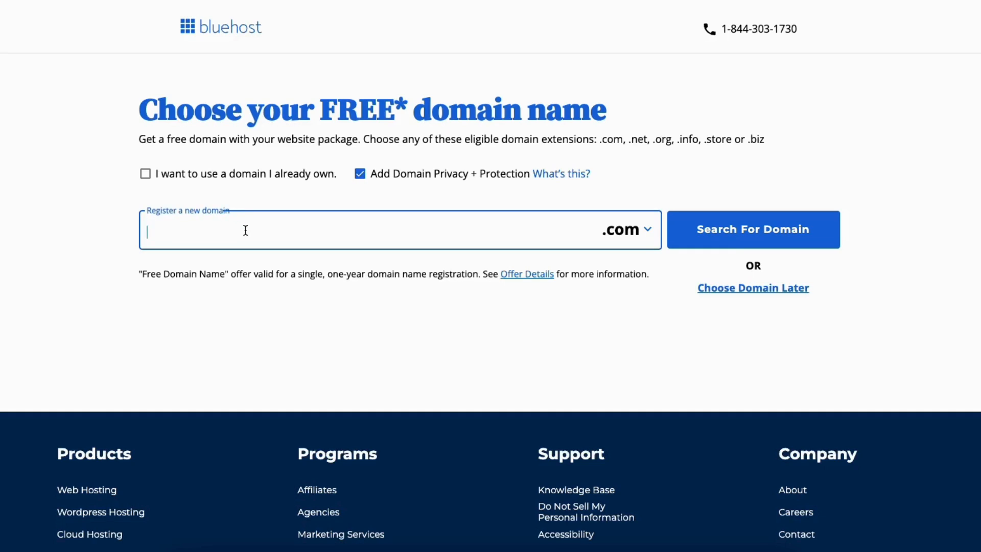
click(631, 238)
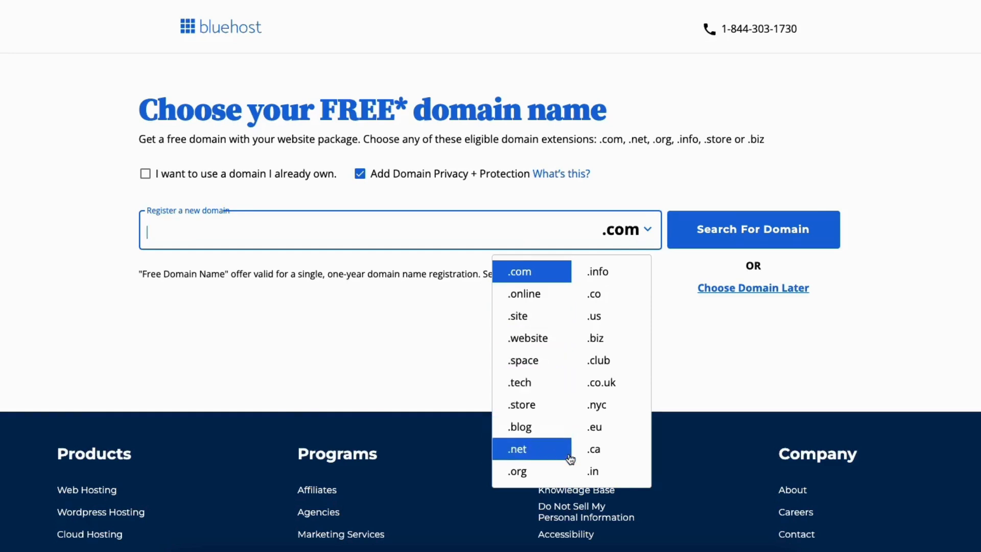
click(455, 321)
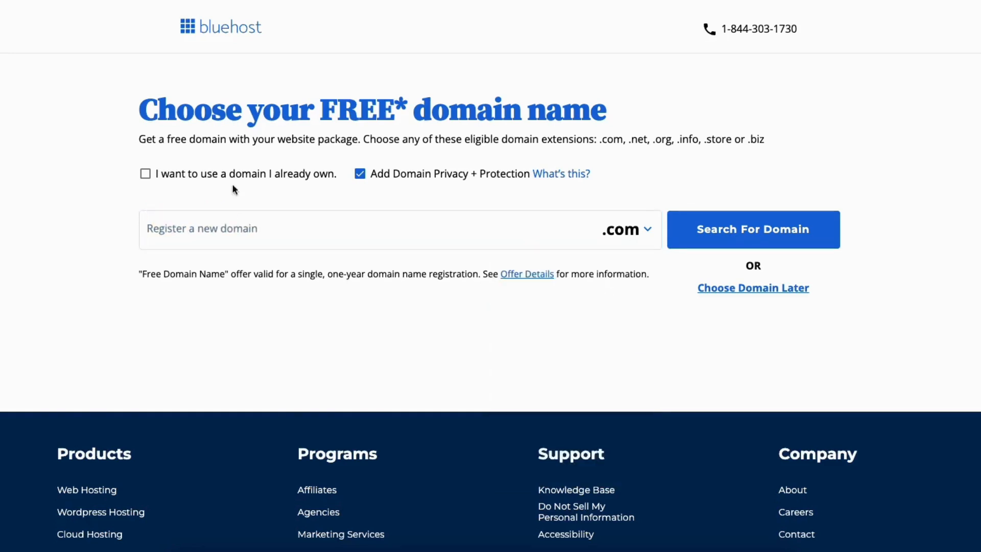
- Try the option for using a domain that is already owned
click(146, 175)
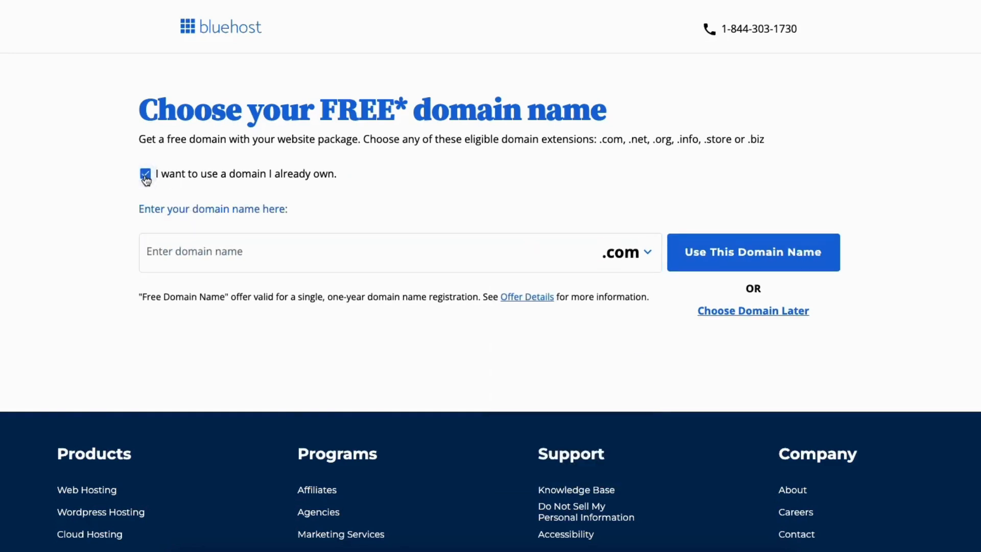
click(203, 256)
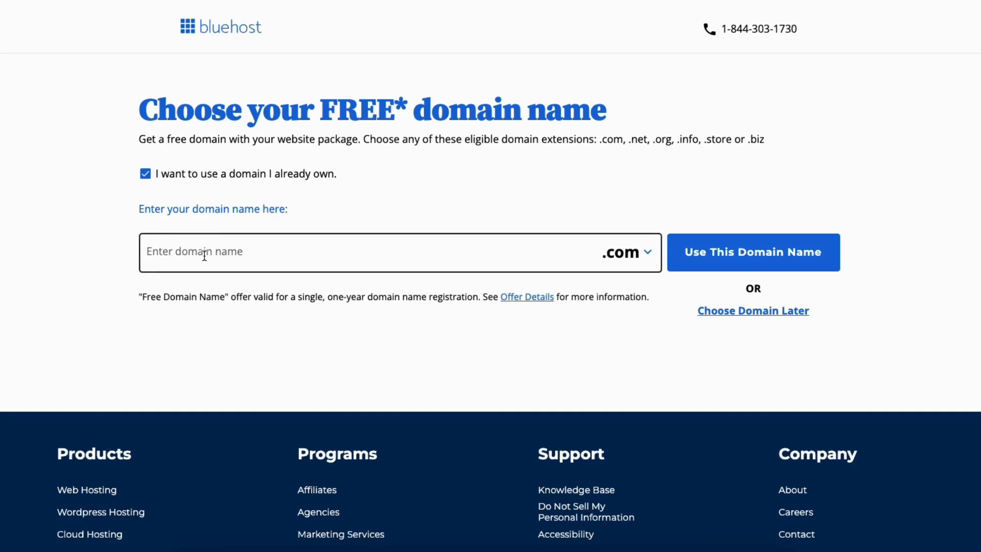
click(682, 256)
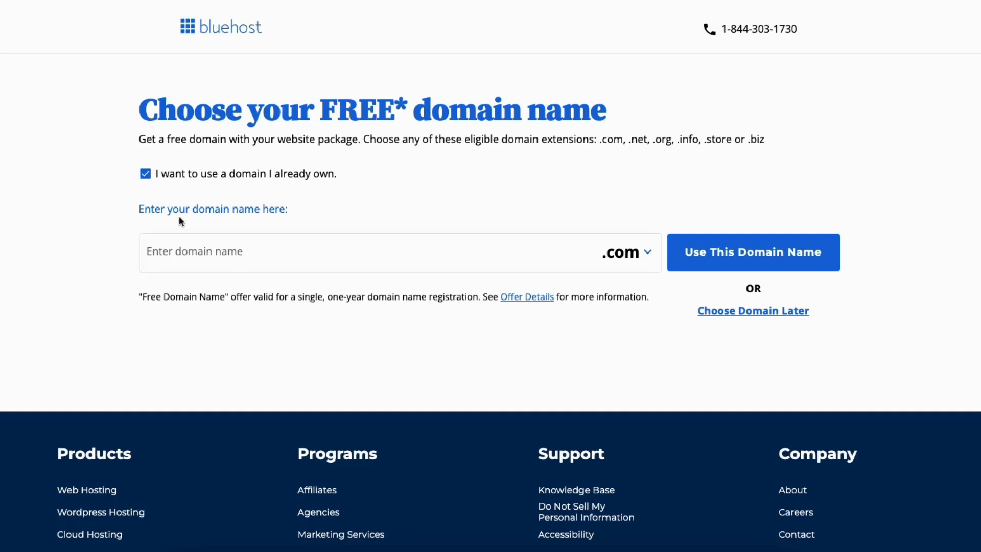
click(145, 174)
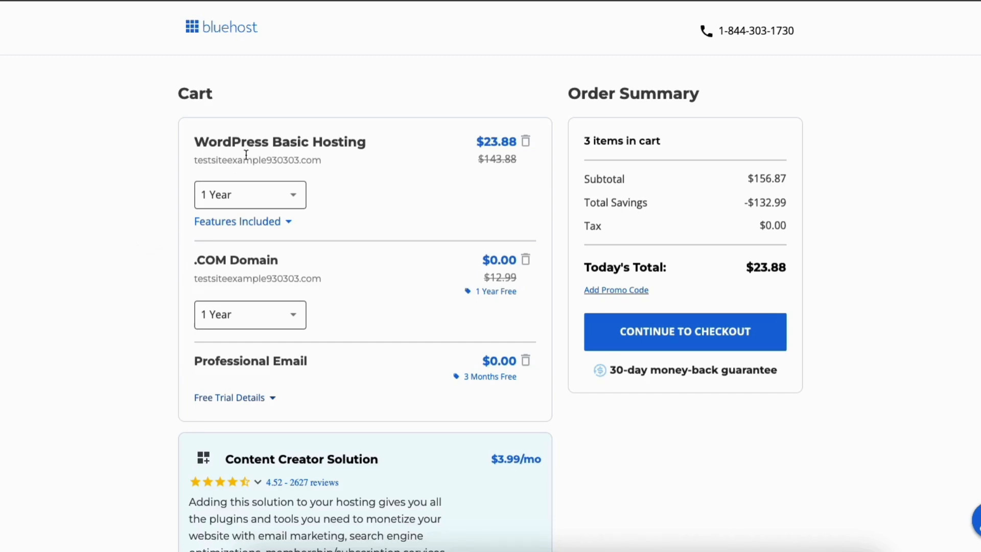
- Choose the 1 Year term for WordPress Basic Hosting in the cart and continue to checkout
click(272, 196)
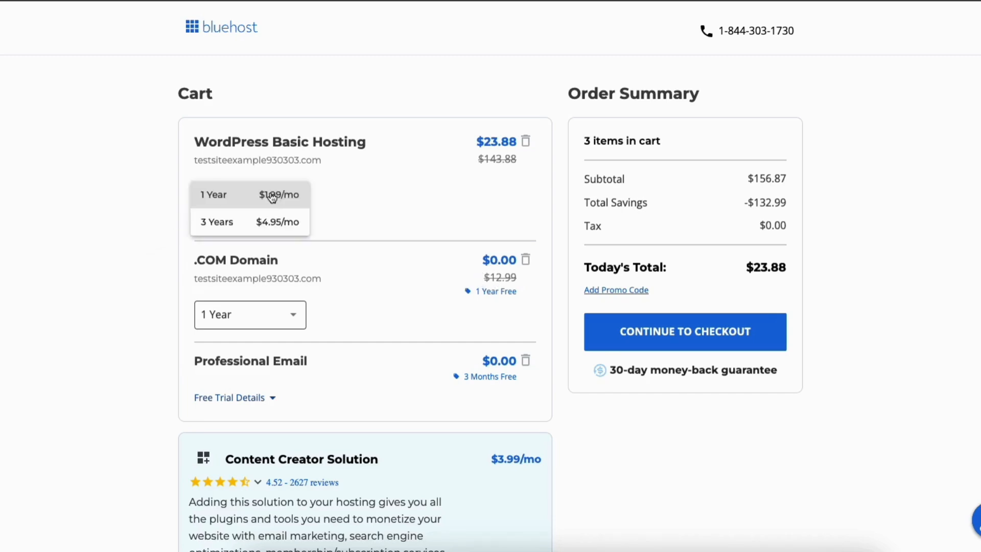
click(241, 204)
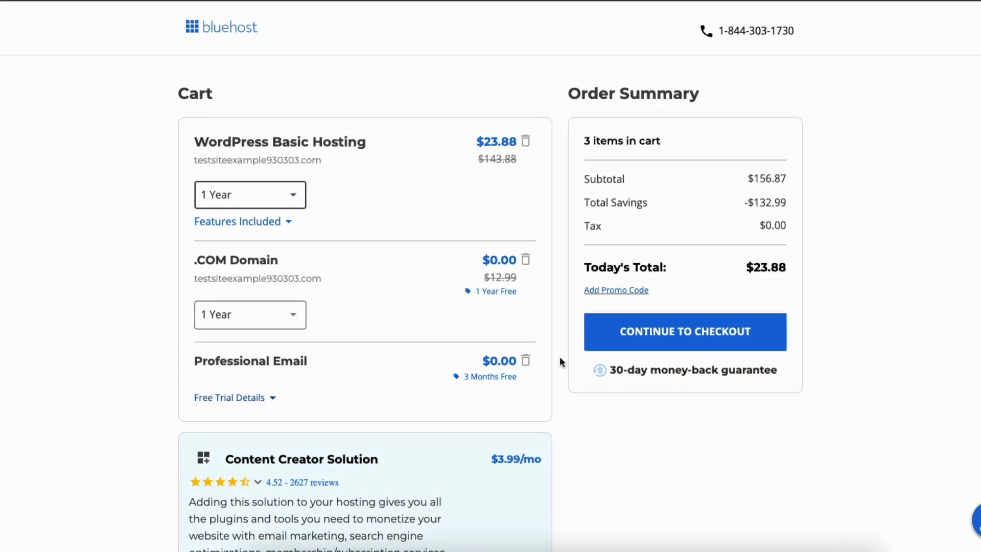
click(632, 335)
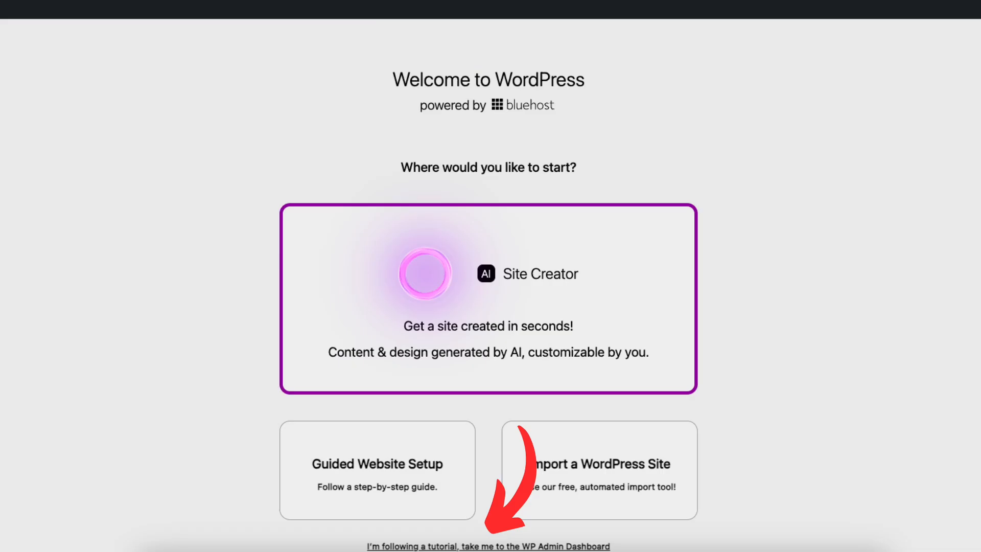
- Skip the AI site creator in favour of the WP Admin Dashboard, and open the Welcome site for editing from Bluehost's website list
click(488, 546)
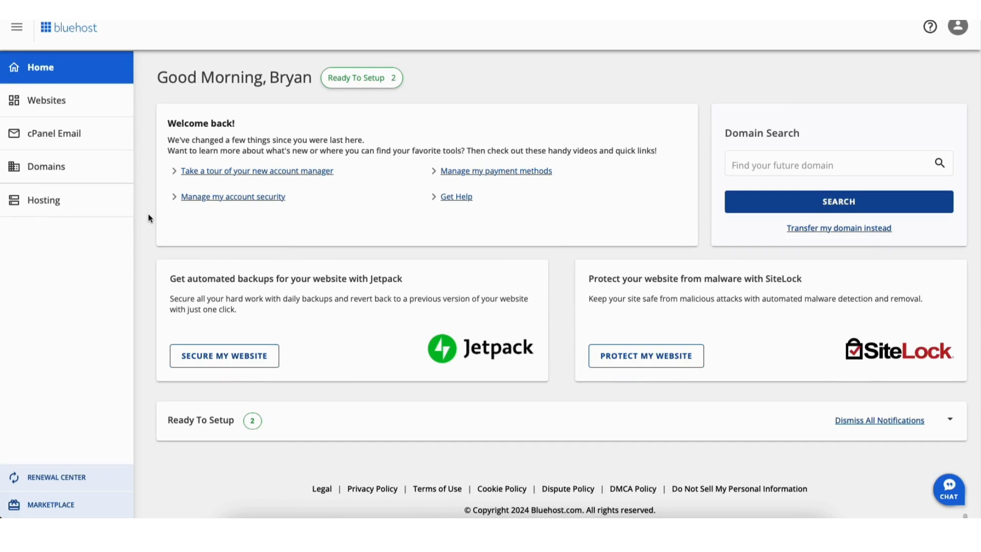
click(50, 102)
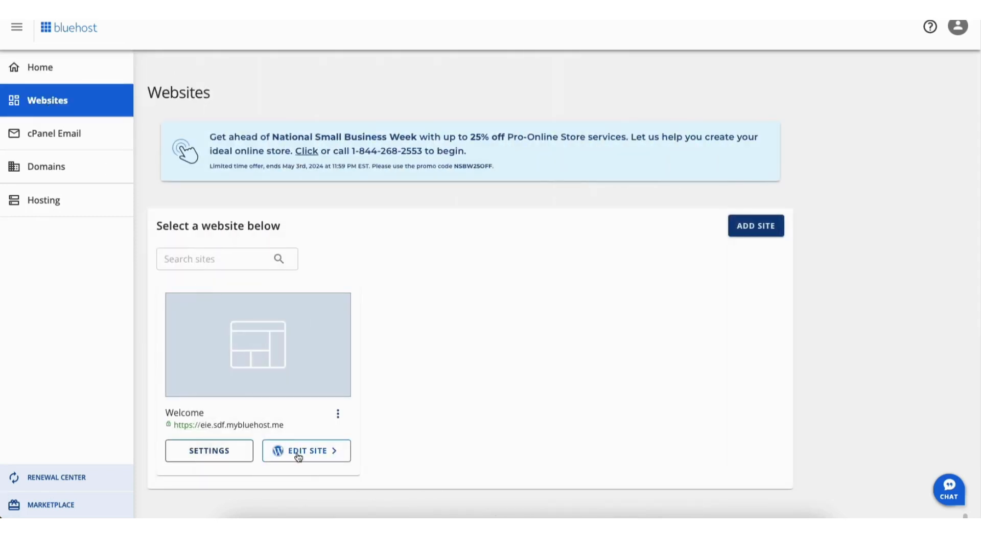
click(298, 453)
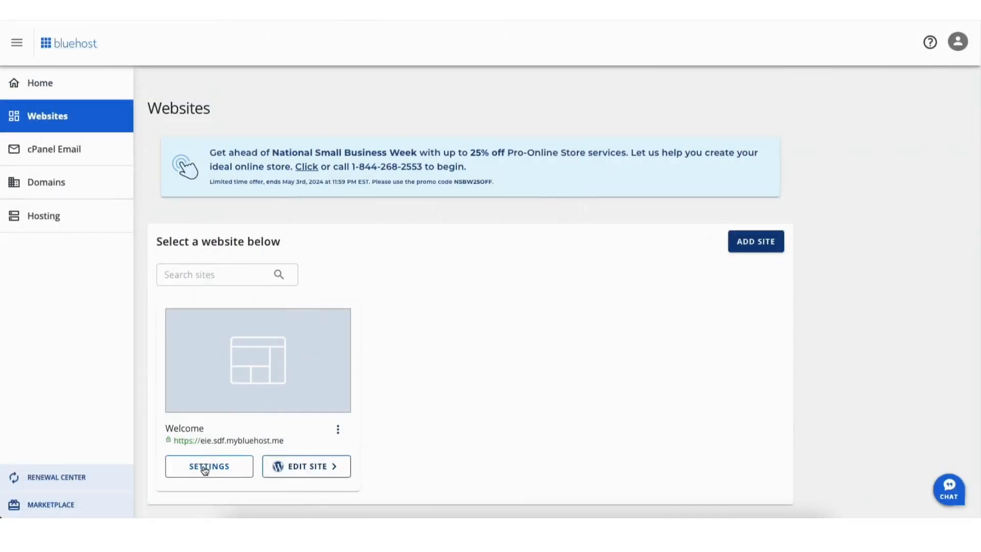
- Open the Welcome site's settings overview in Bluehost and enter its WordPress editor from there
click(205, 469)
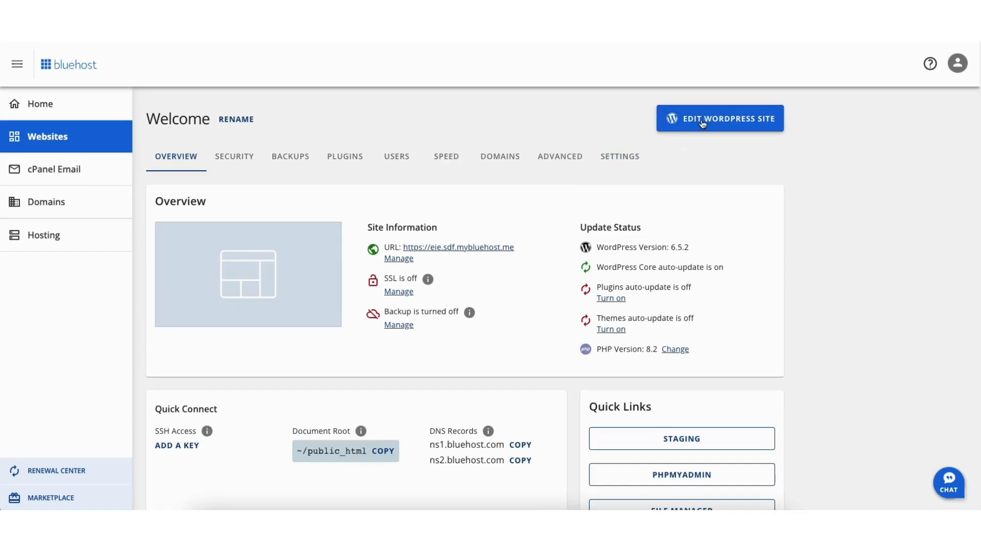
click(703, 124)
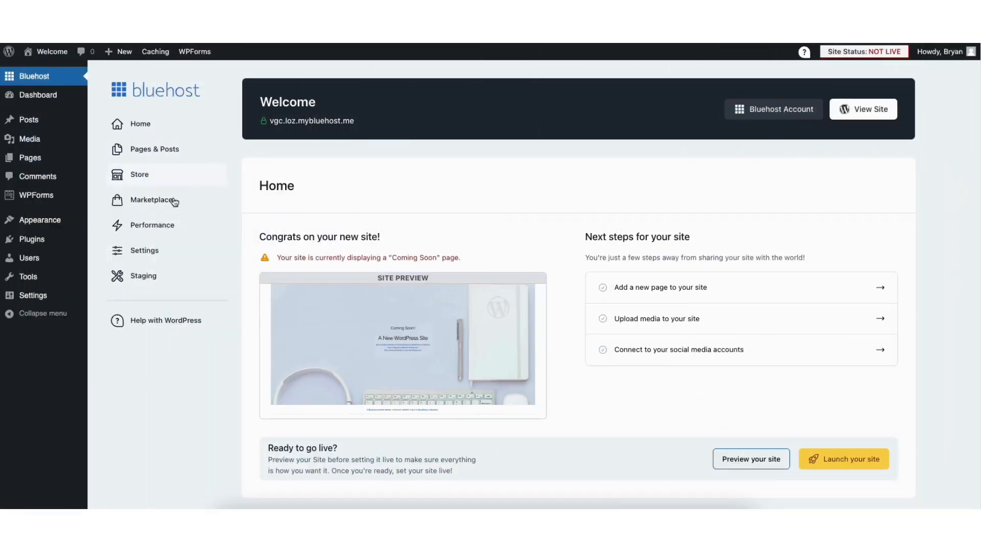
- Set the WordPress Address and Site Address to use https in the general settings, and save the changes
mouse_move(31, 300)
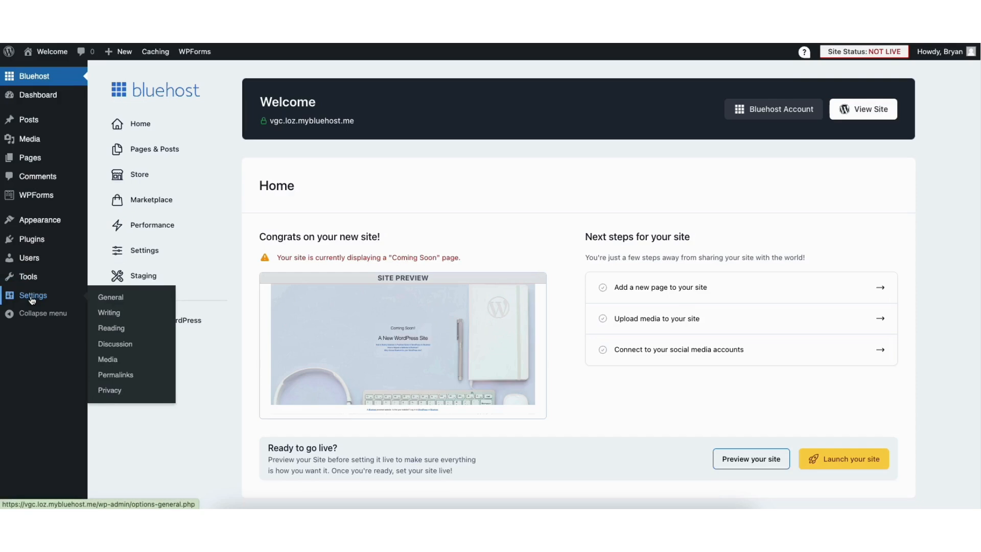
click(120, 299)
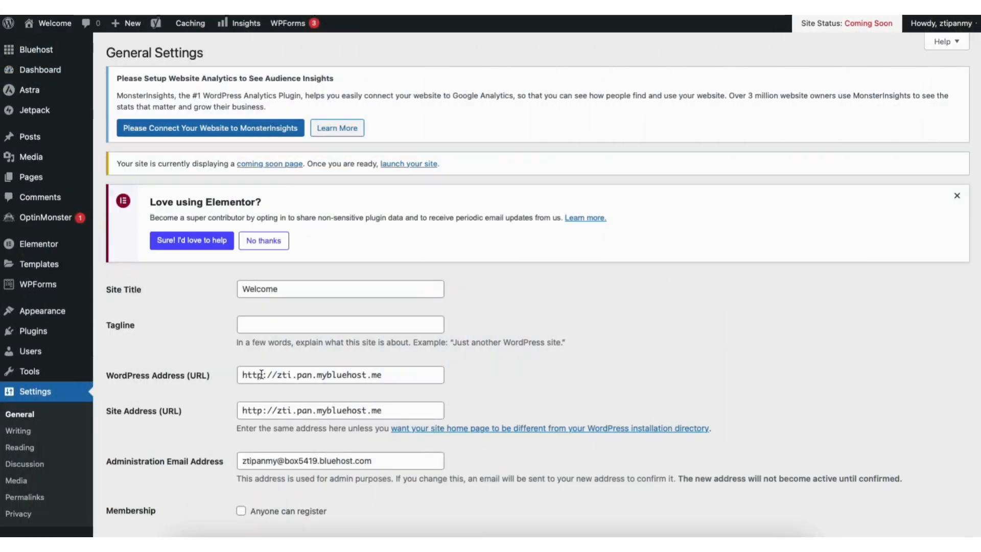
click(261, 375)
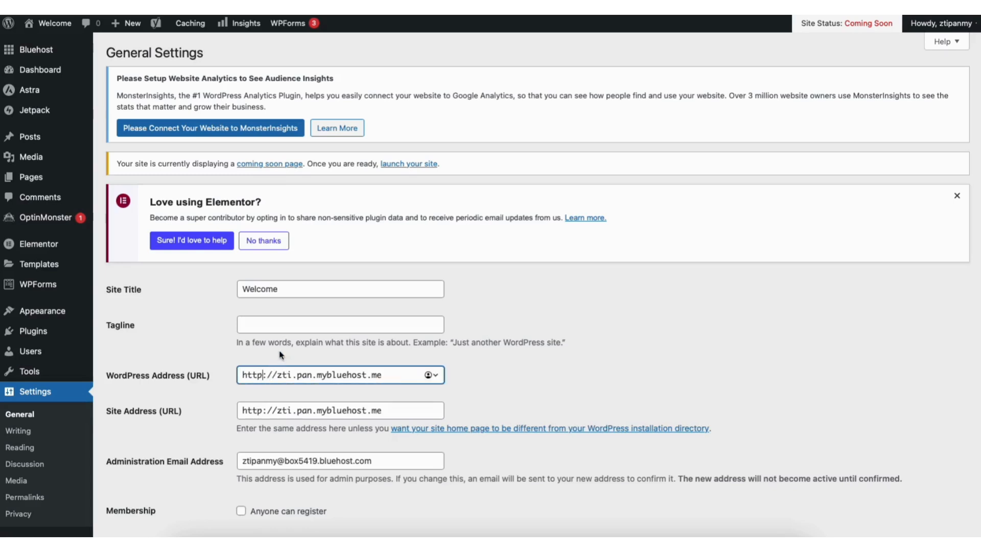
text(s)
click(263, 409)
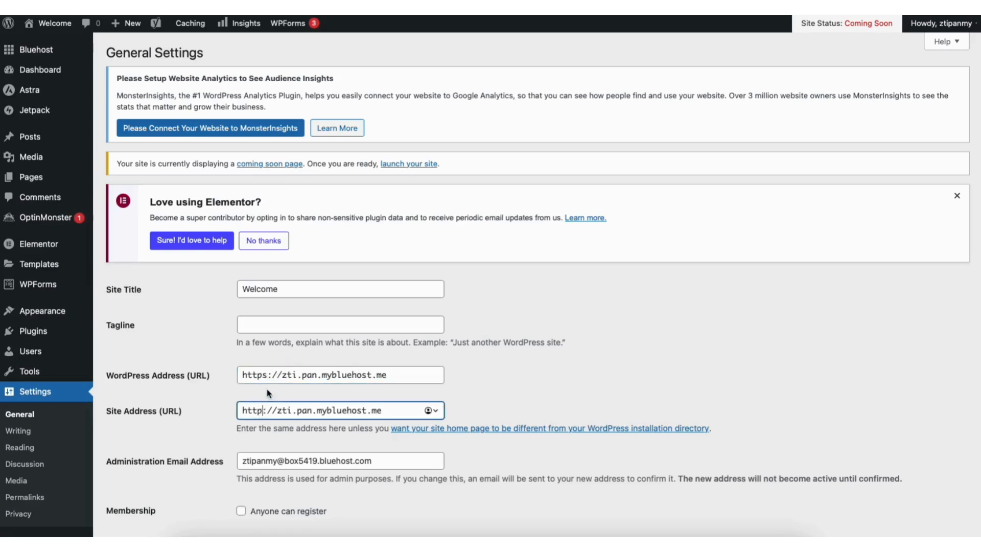
text(s)
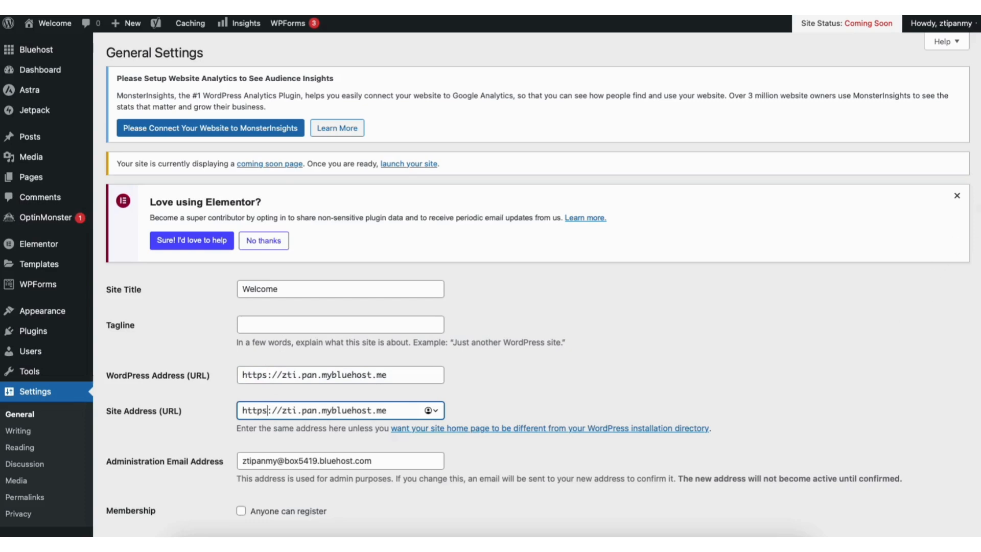
scroll(906, 319, down, 15)
click(152, 475)
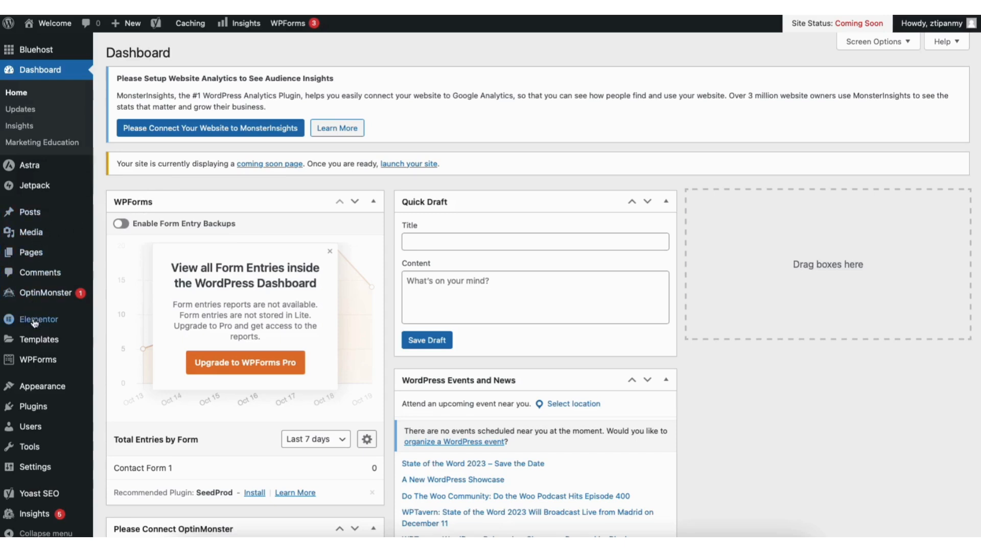
- Go to the installed themes and start adding a new theme
mouse_move(43, 388)
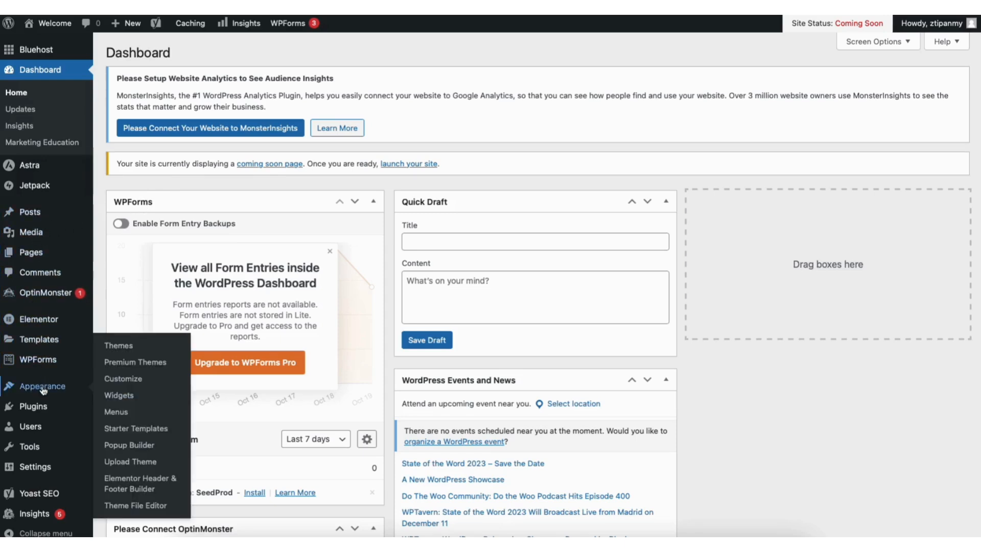
click(118, 345)
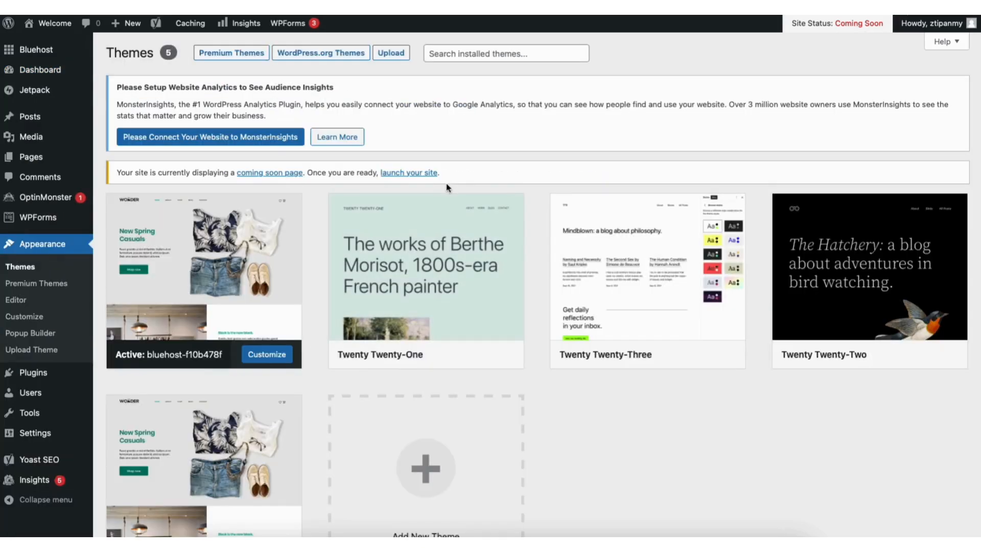
scroll(978, 144, down, 2)
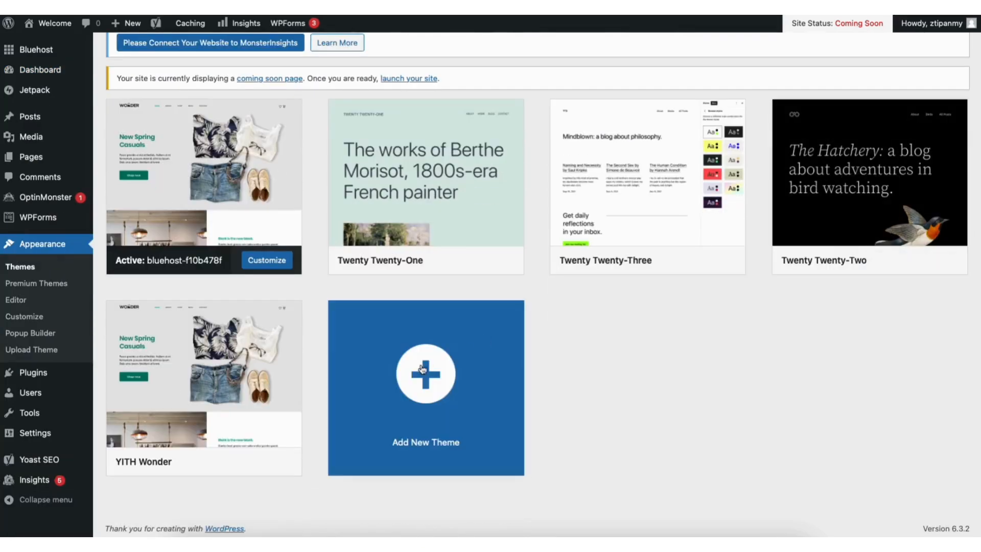
click(409, 397)
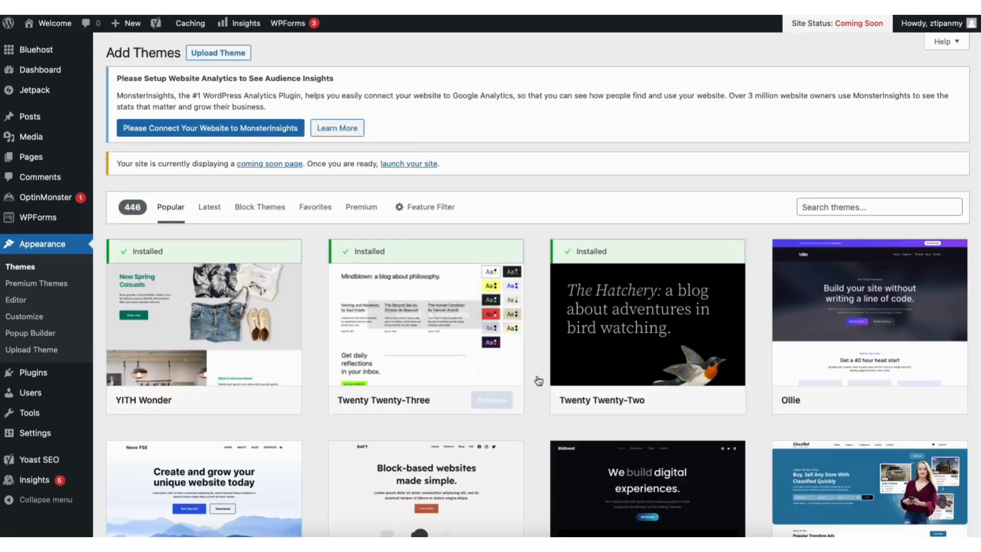
- Look through the popular themes and the starter templates made for Elementor
scroll(537, 283, down, 9)
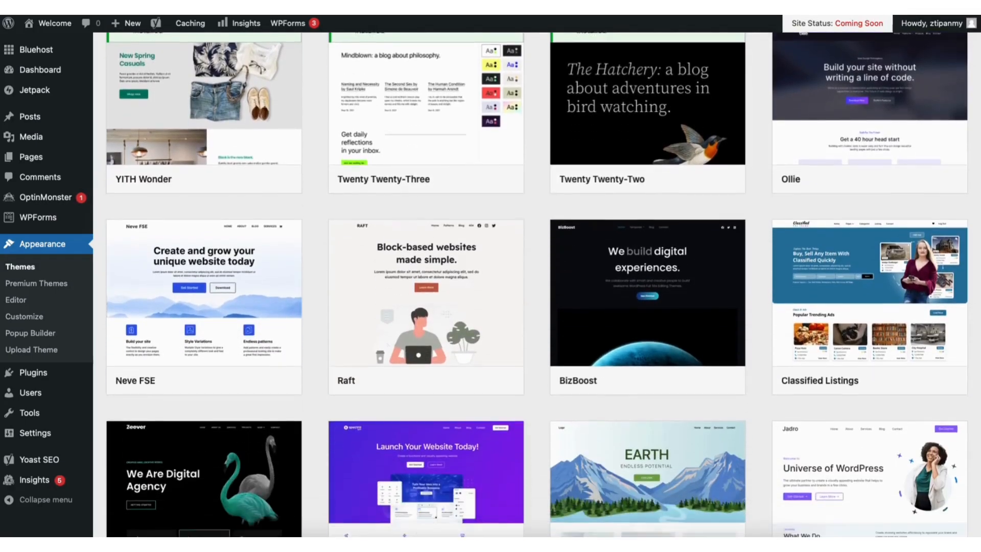
scroll(536, 283, down, 10)
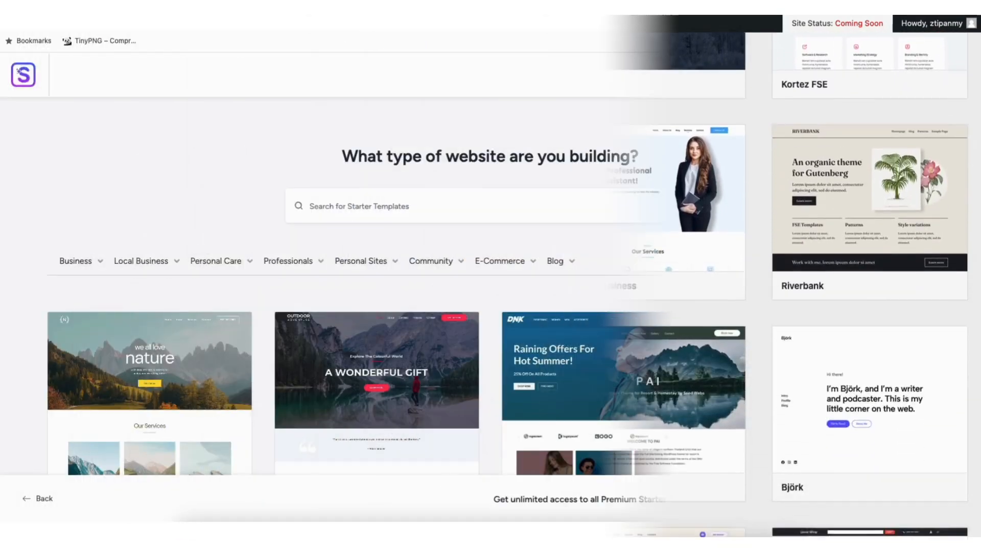
scroll(490, 286, down, 7)
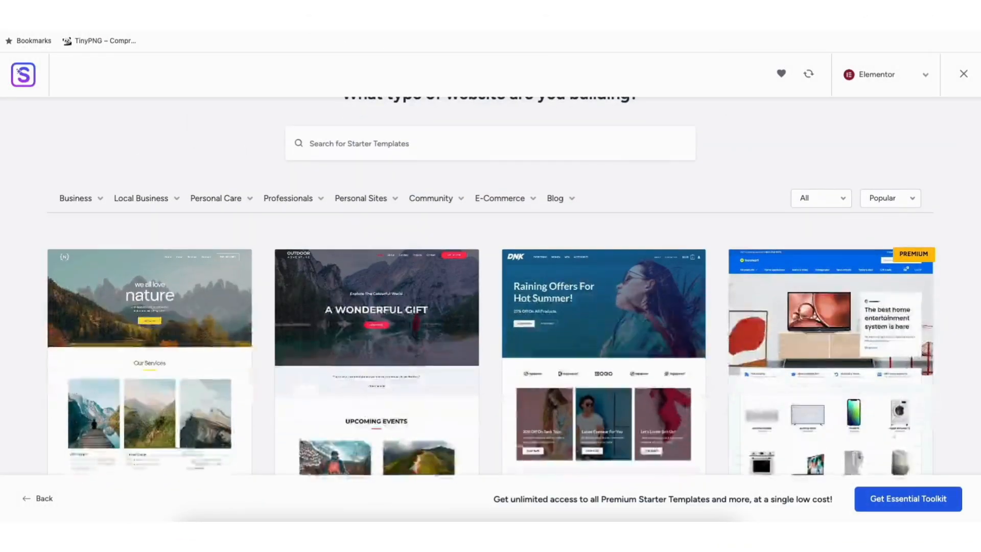
scroll(490, 287, down, 7)
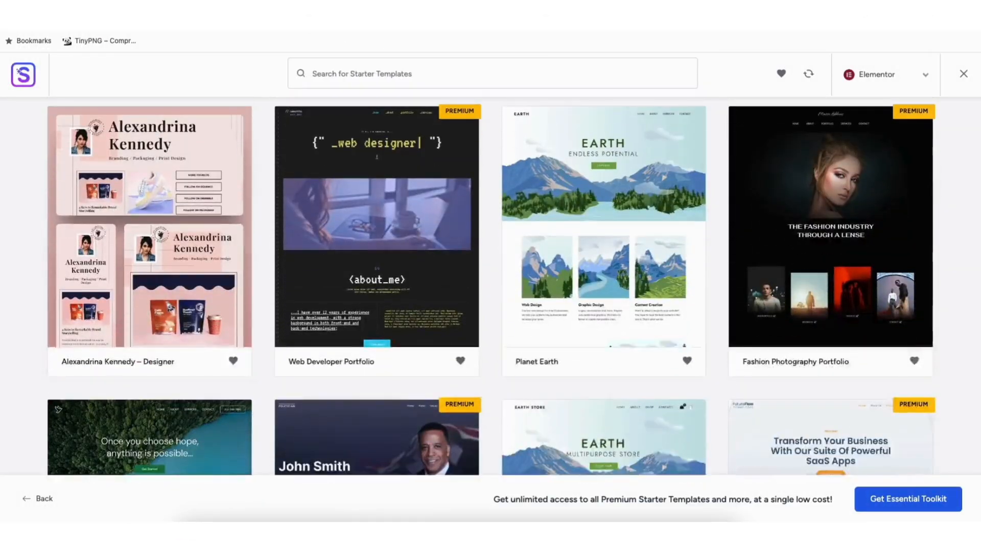
- Change the two heading lines in the home page's hero section to "my WordPress" and "Website" in Elementor
text(y WordPre)
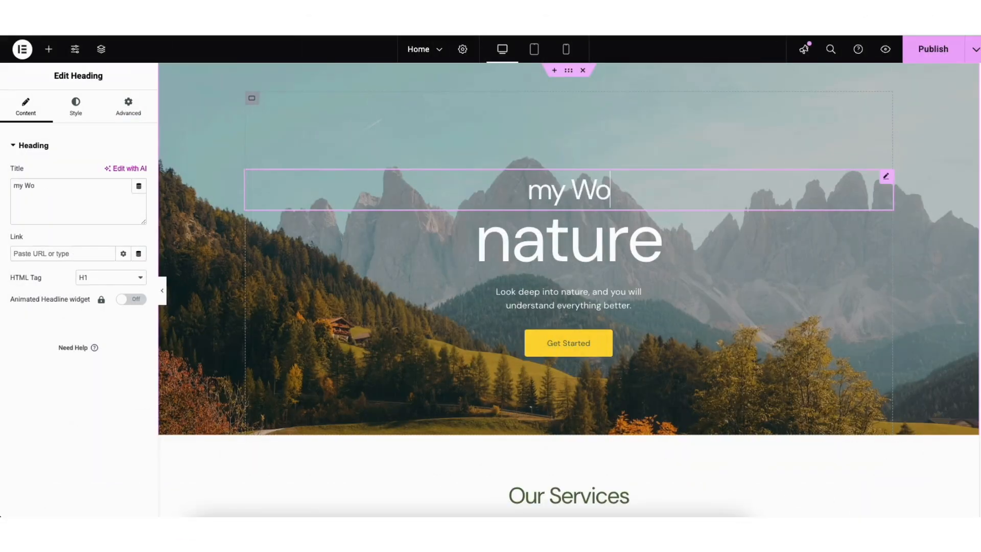
text(ss)
double_click(638, 236)
text(Website)
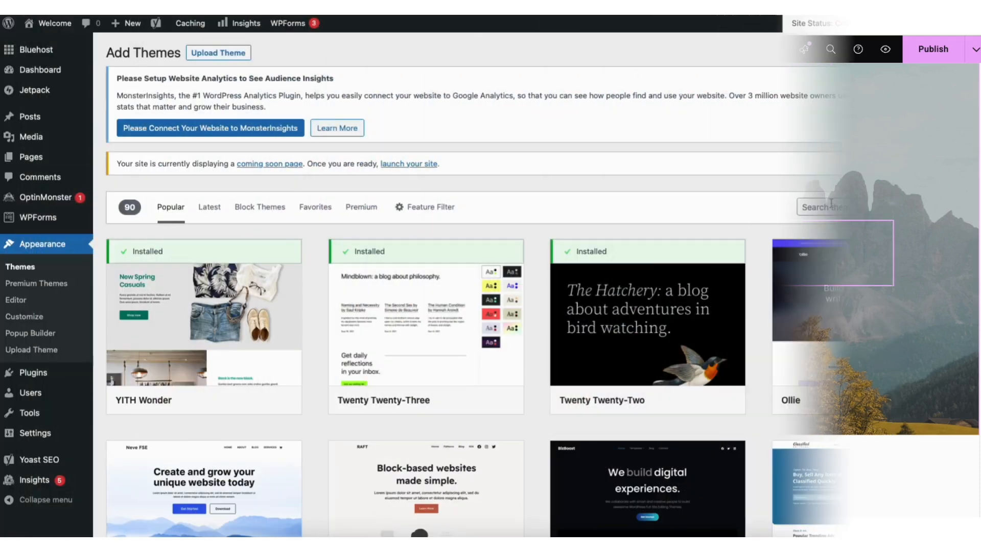
- Search the theme directory for "astra", and install and activate the Astra theme
click(832, 206)
text(astra)
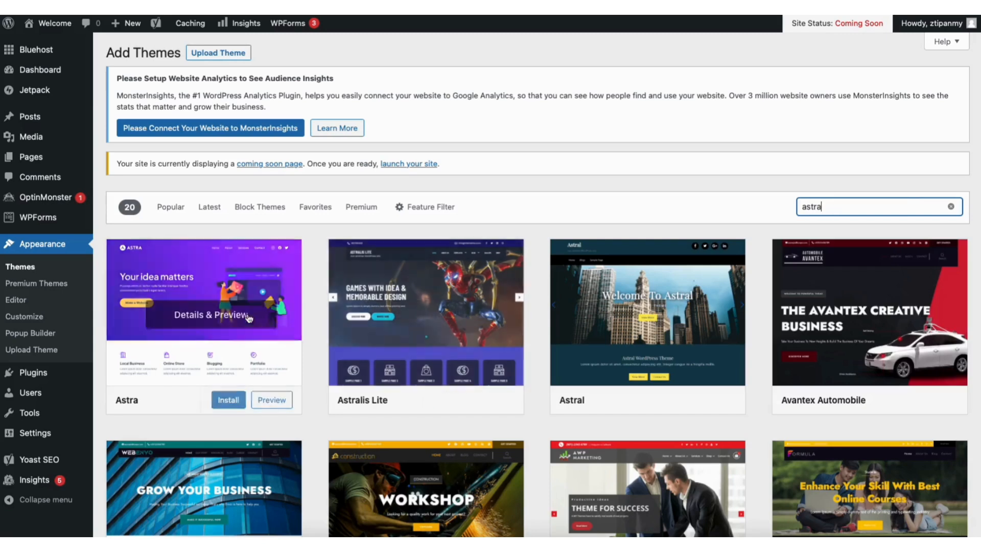
click(229, 400)
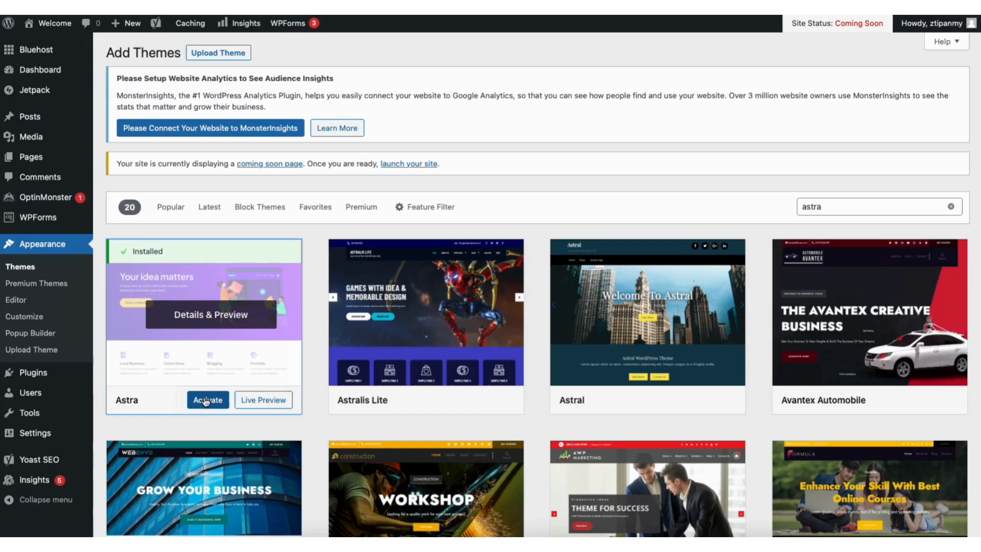
click(205, 399)
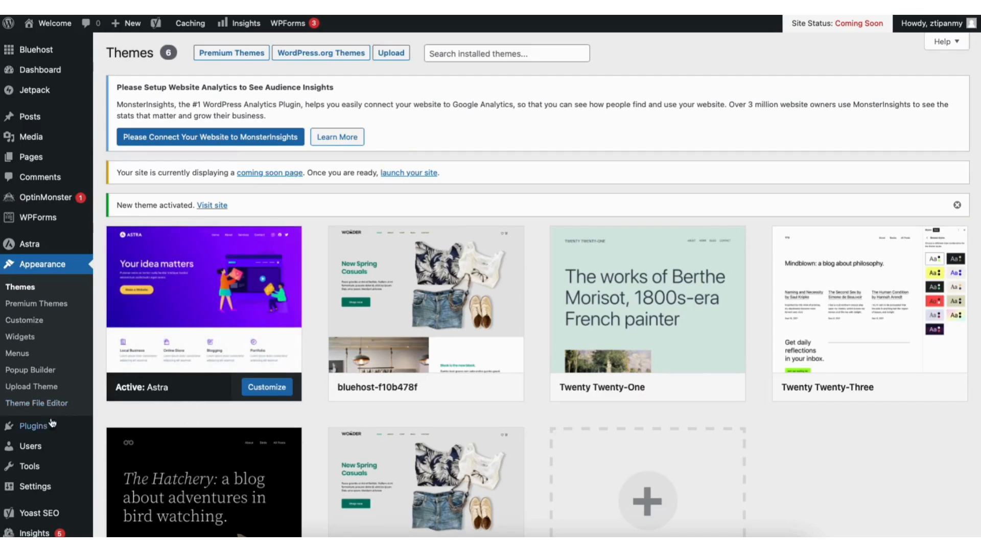
- Search the plugin directory for "starter templates", and install and activate the Starter Templates plugin by Brainstorm Force
mouse_move(35, 430)
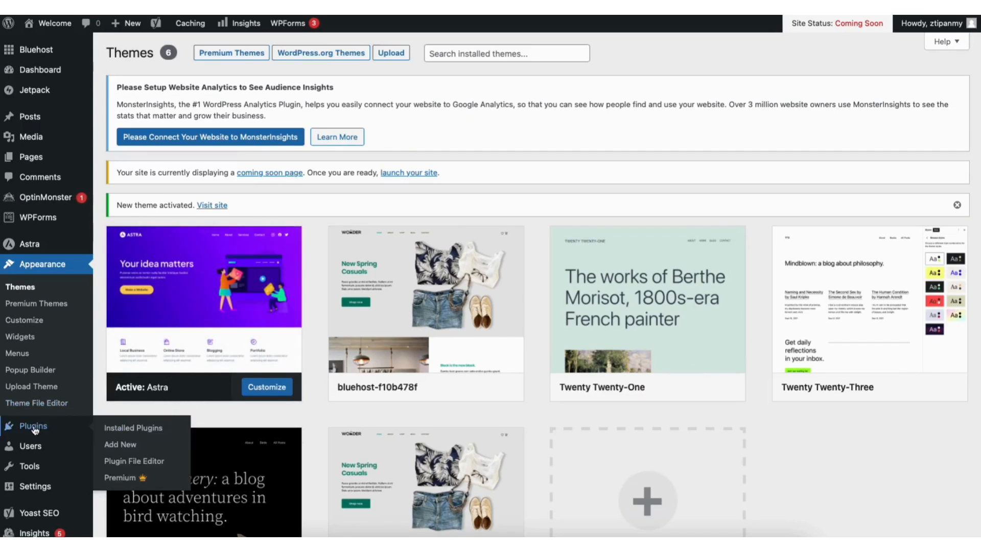
click(119, 445)
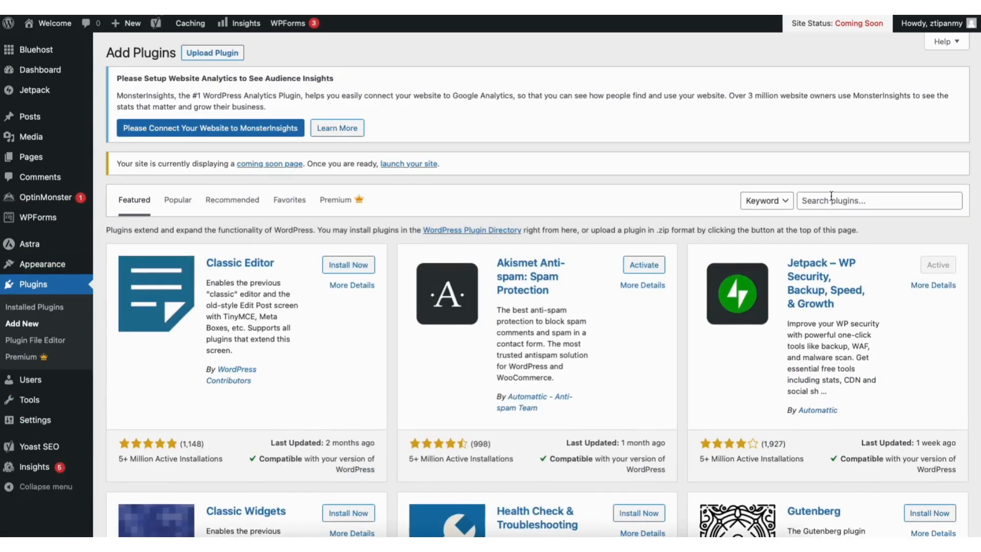
click(831, 199)
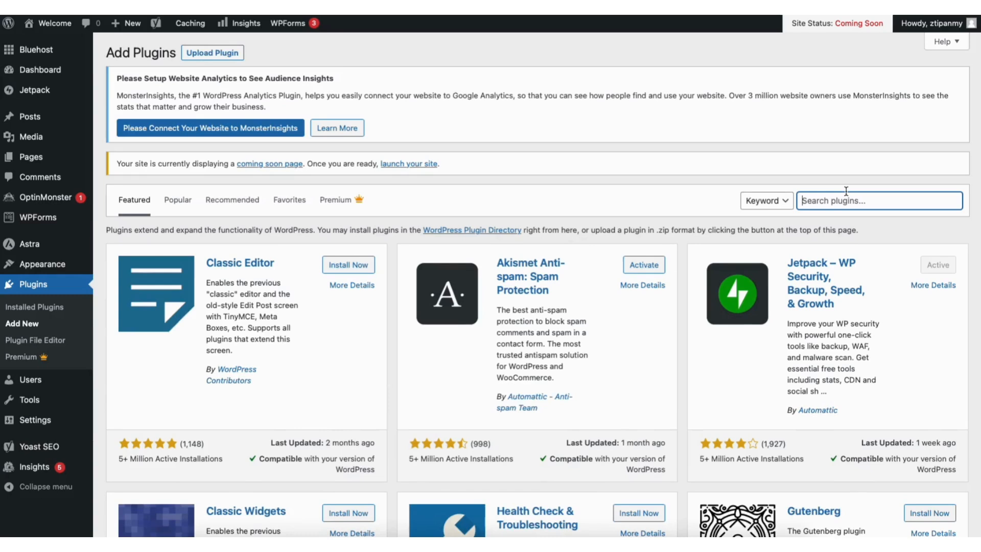
text(starter templates)
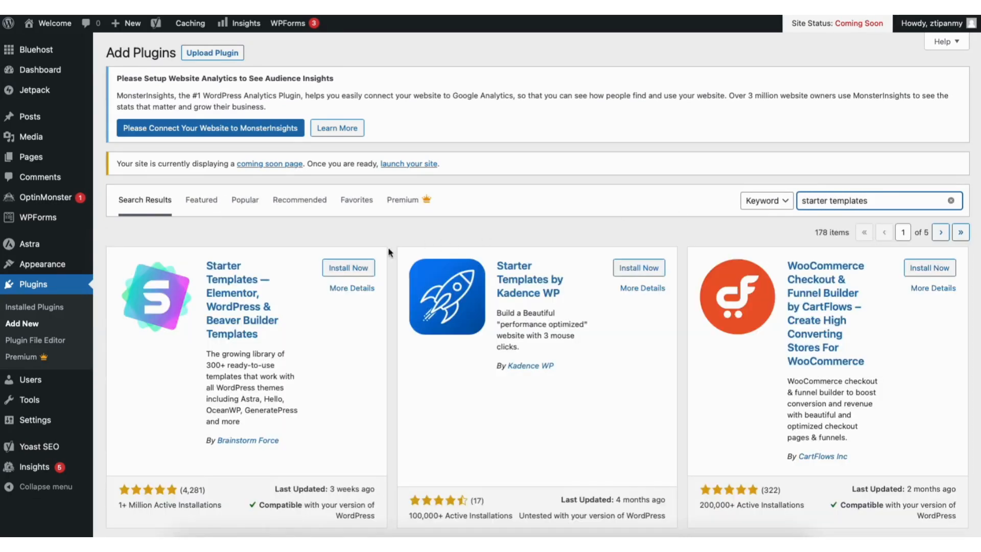
click(345, 269)
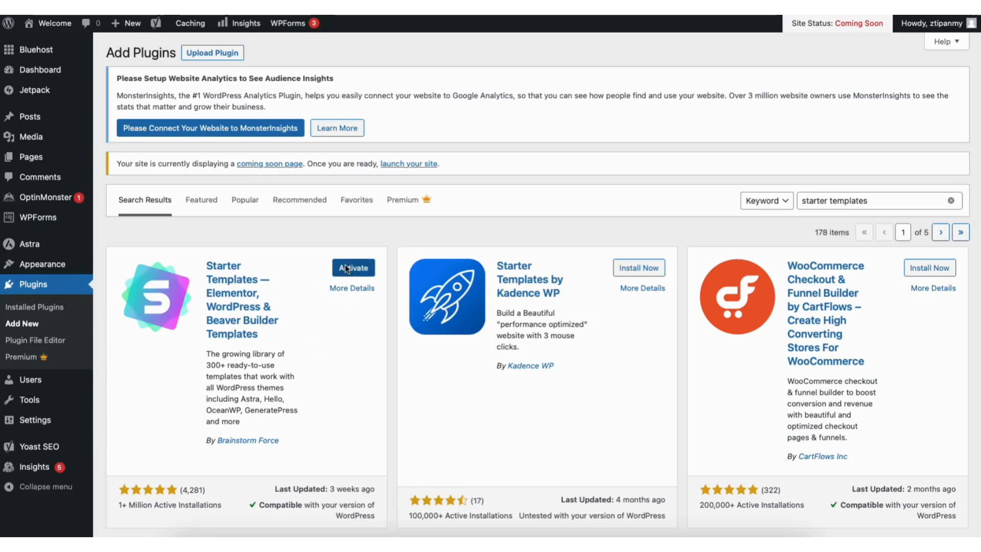
click(345, 266)
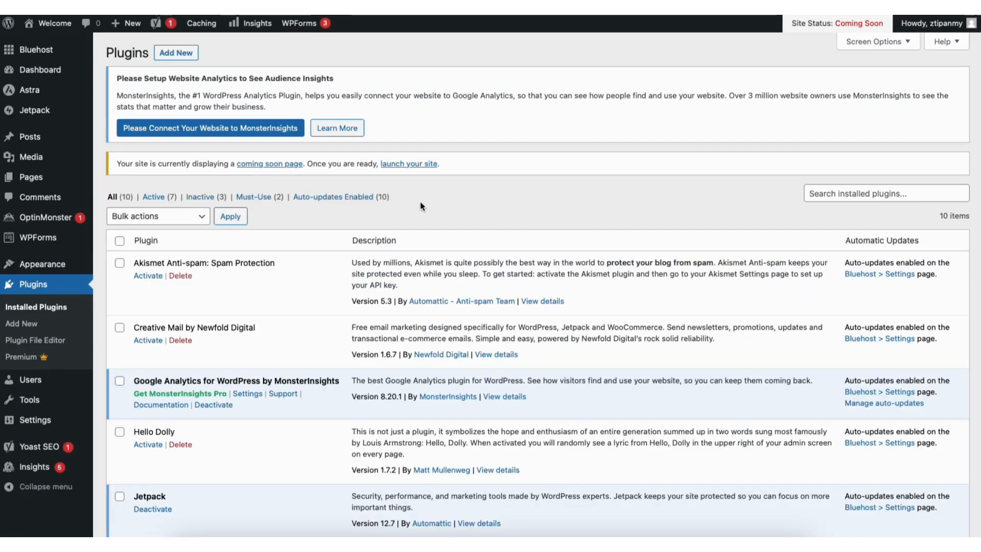
- Open the Starter Templates library and set its page builder to Elementor
mouse_move(51, 265)
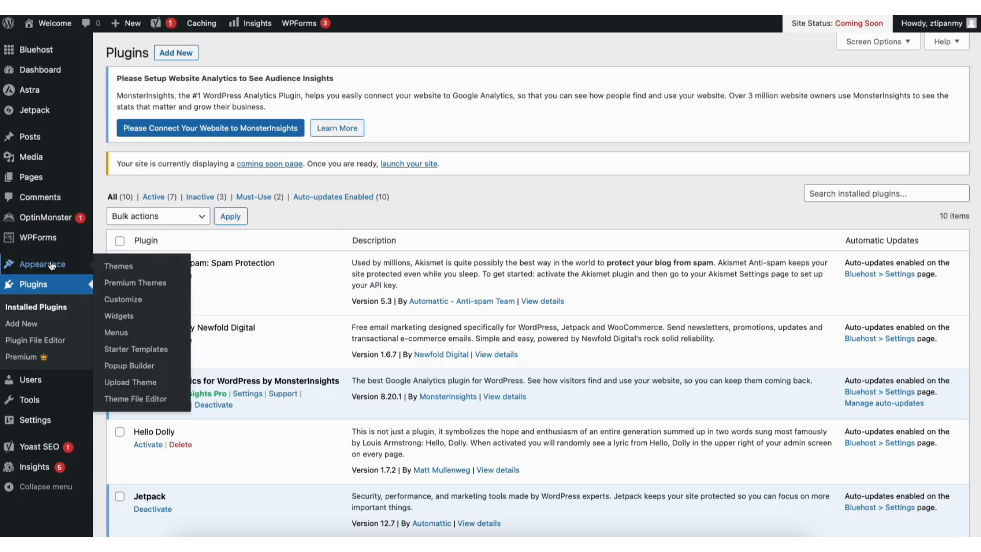
click(126, 350)
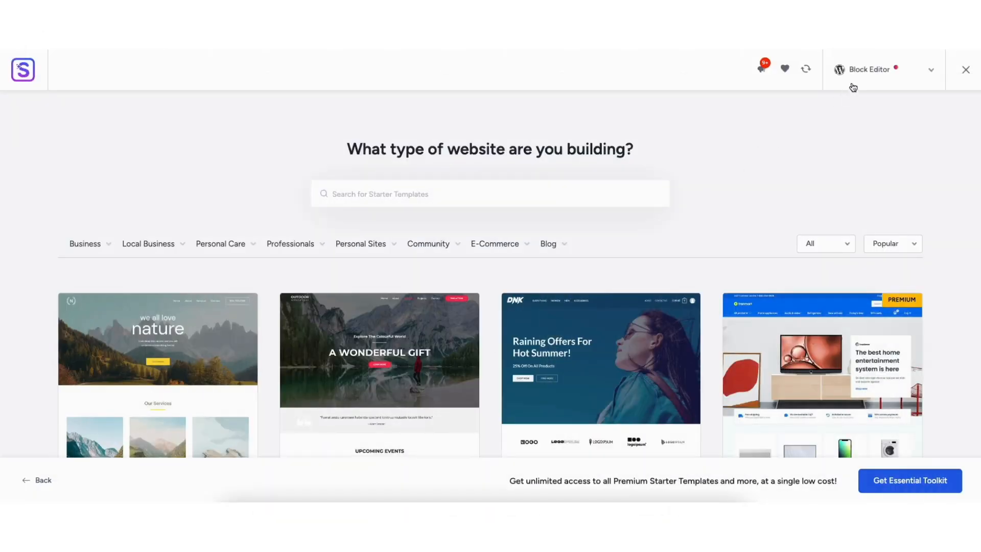
click(865, 74)
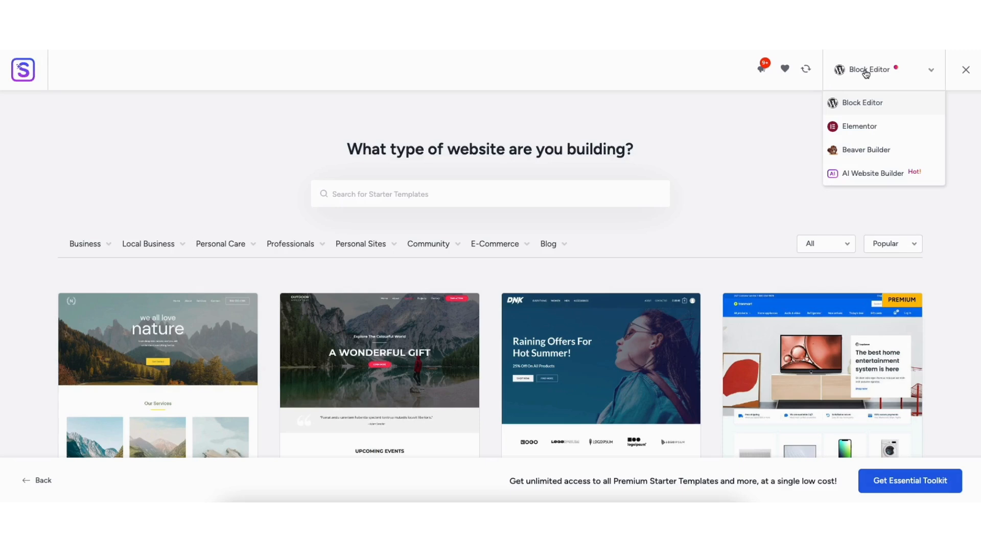
click(853, 128)
- Look over the Elementor starter templates and the website categories, such as Business, Personal Care, Professionals and Personal Sites
scroll(491, 286, down, 7)
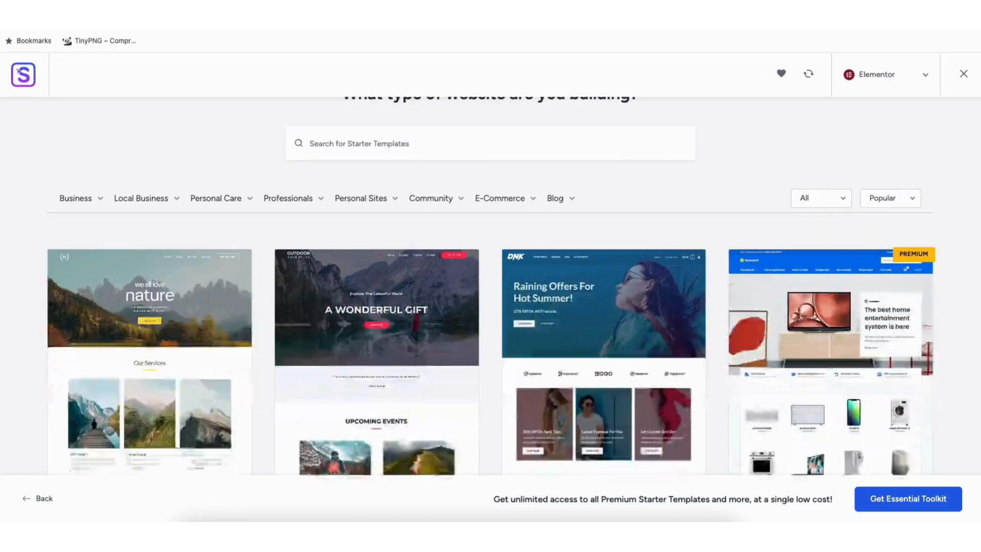
scroll(490, 286, down, 11)
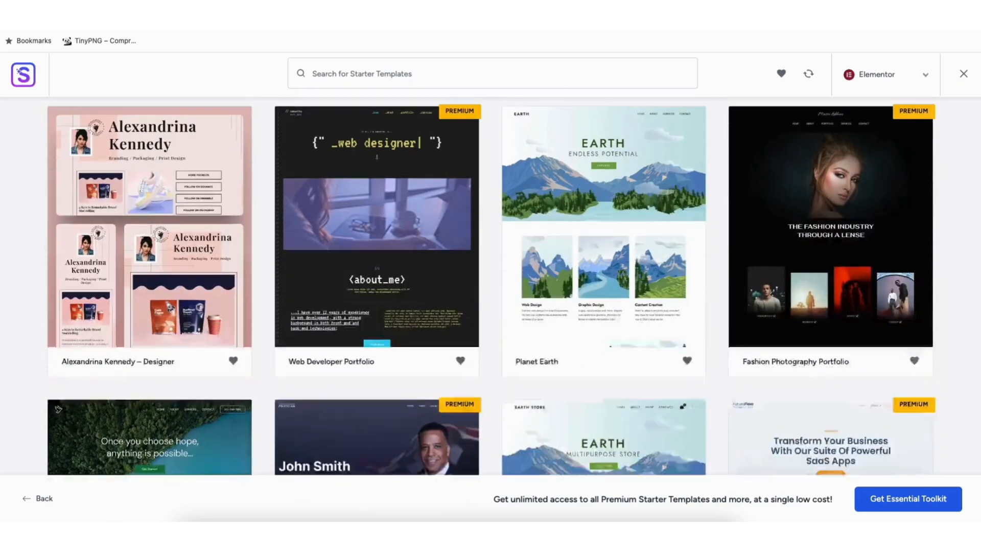
scroll(490, 286, down, 4)
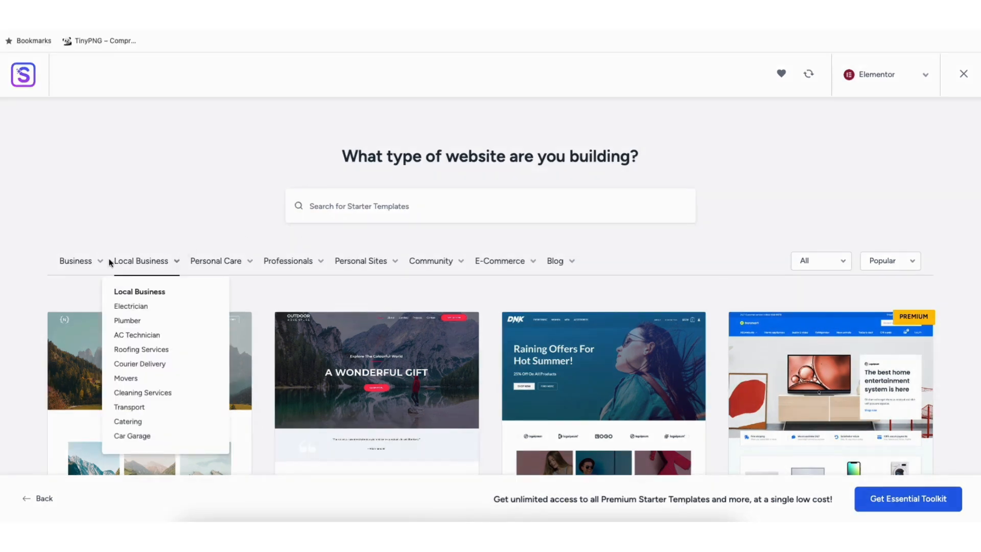
mouse_move(79, 265)
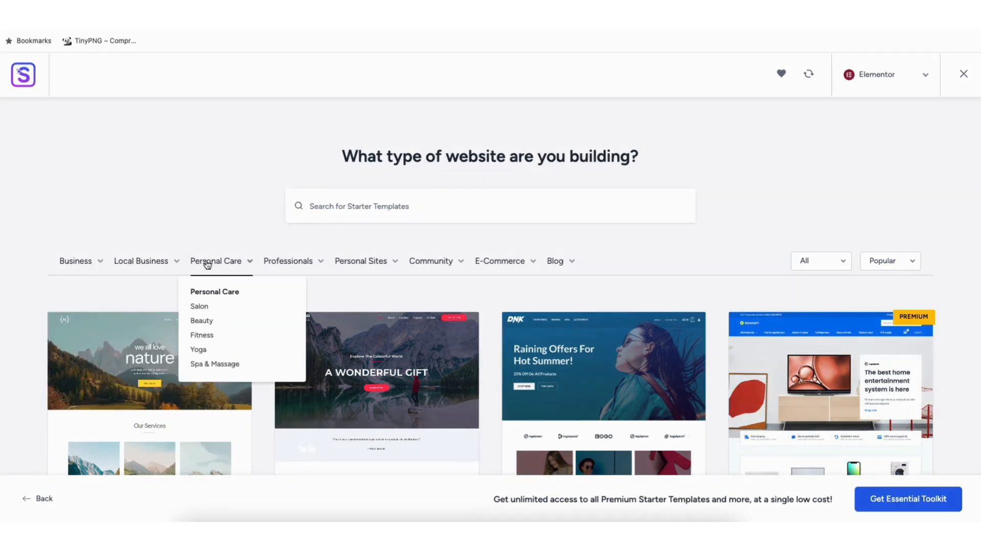
mouse_move(294, 266)
mouse_move(347, 266)
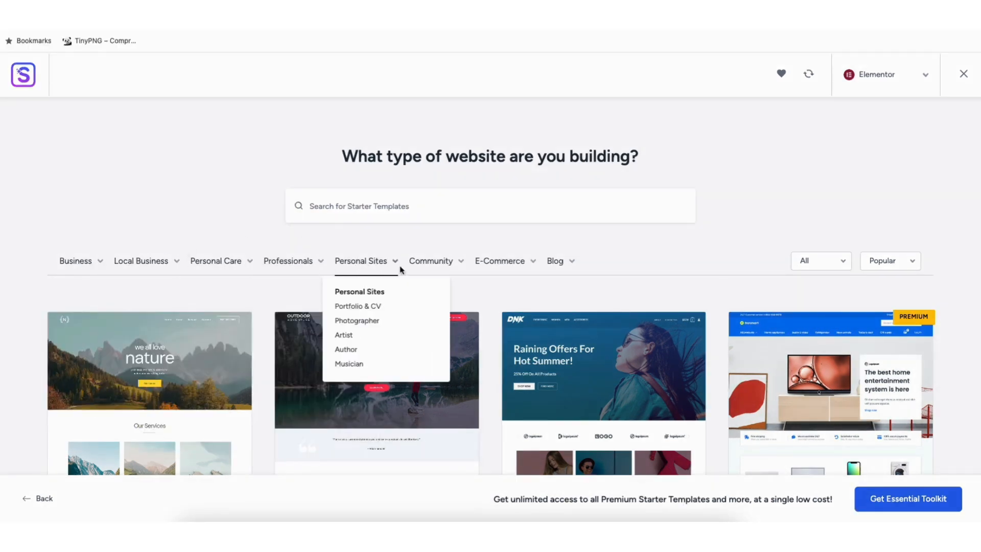
- Preview the Love Nature template's home page and close the preview
click(142, 376)
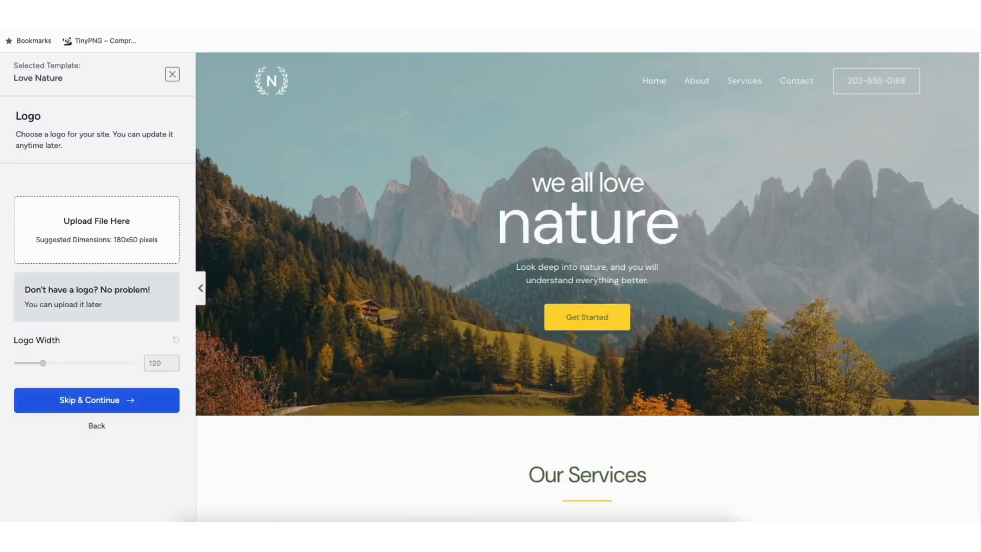
scroll(587, 286, down, 4)
drag(979, 132, 979, 245)
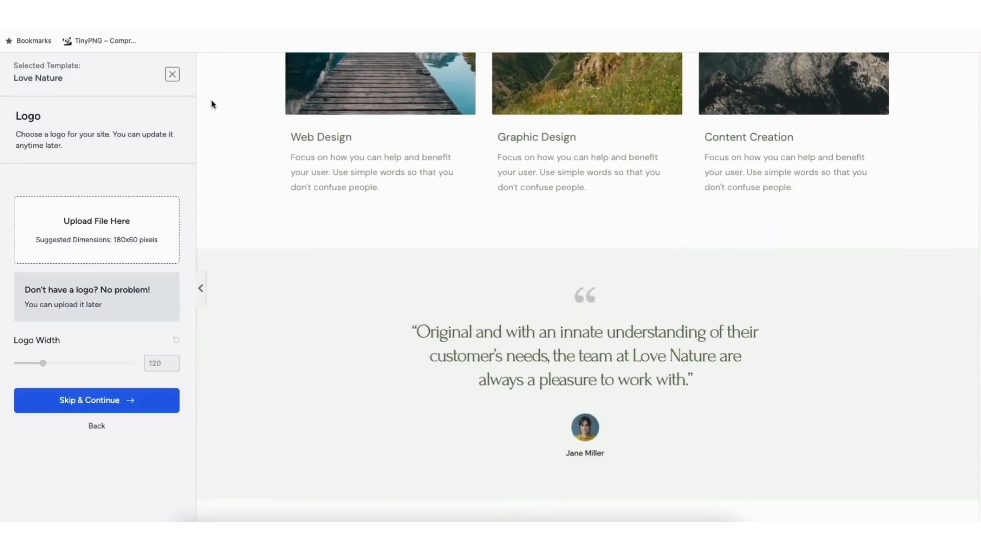
click(172, 75)
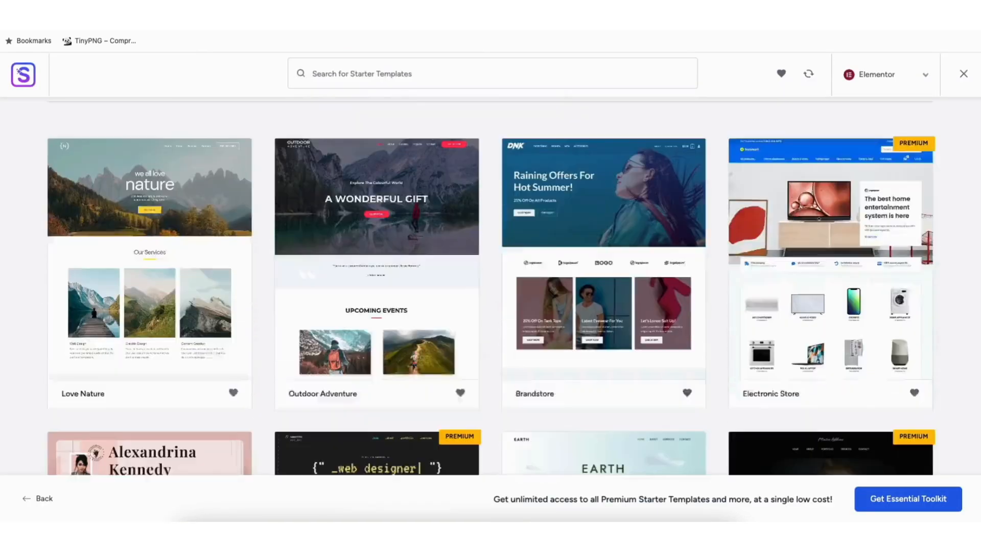
- Browse further through the Elementor template gallery to compare the available designs
scroll(490, 286, down, 2)
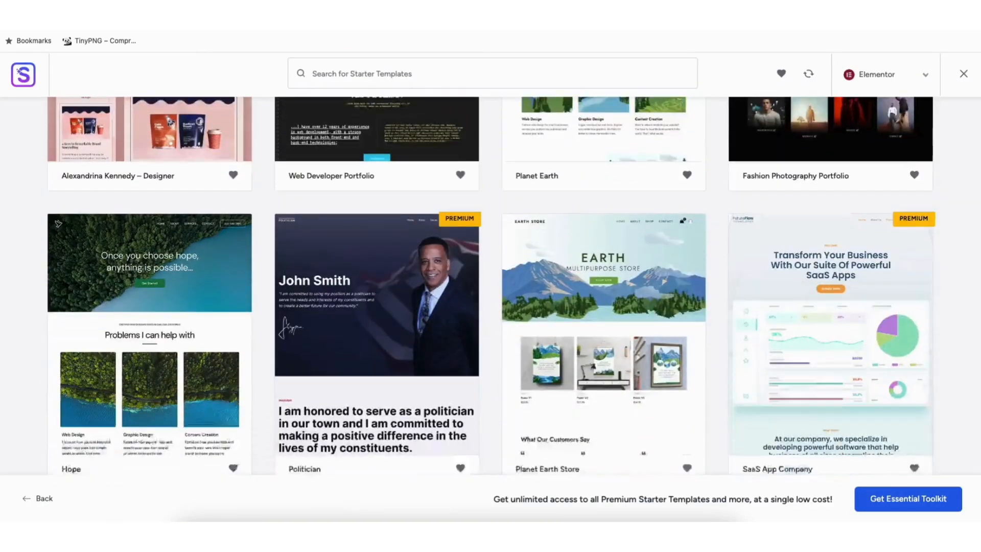
scroll(490, 287, down, 8)
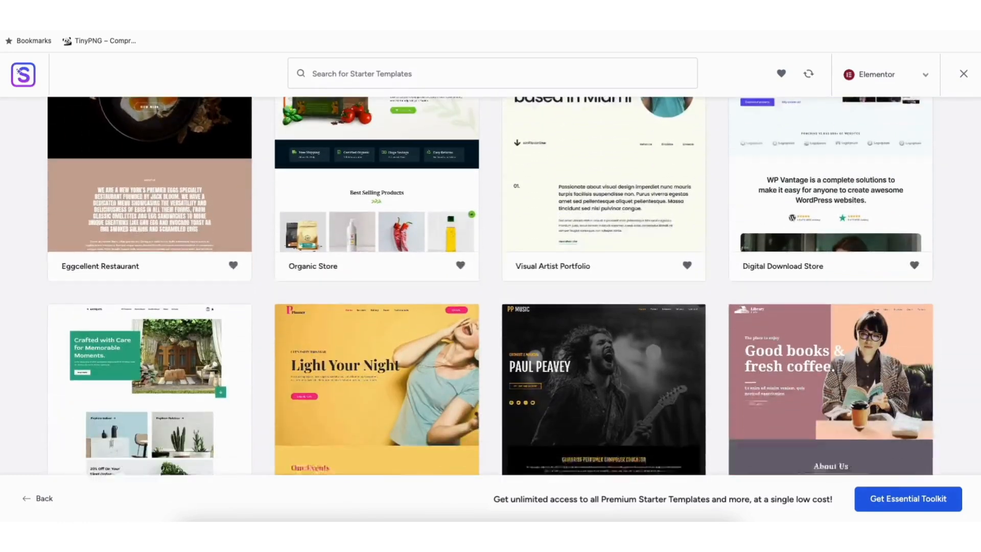
scroll(490, 286, down, 10)
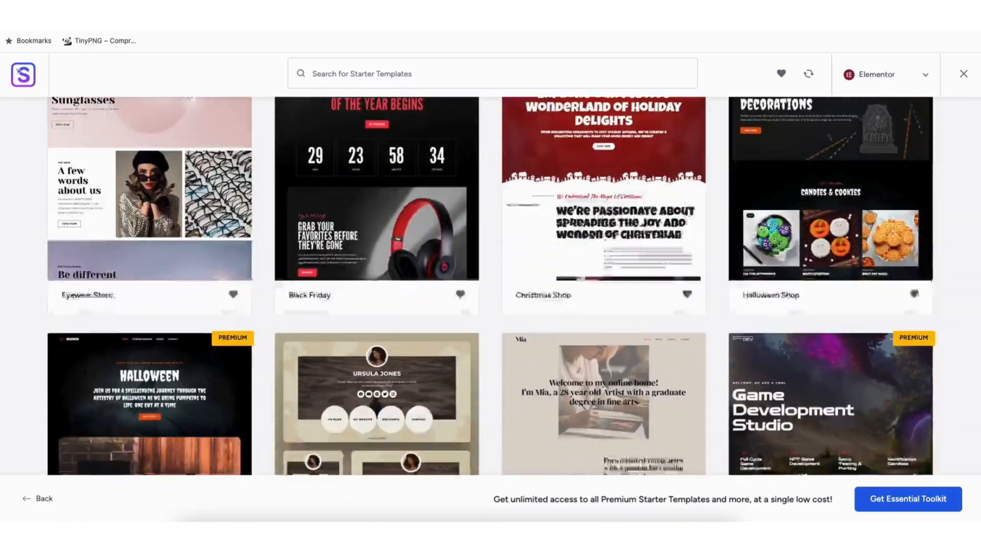
scroll(490, 286, down, 10)
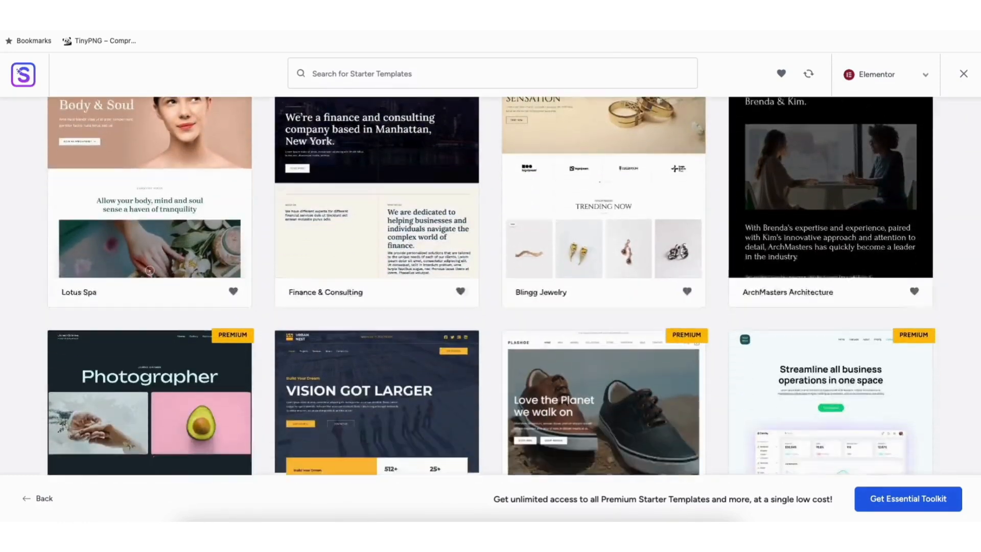
scroll(491, 286, down, 9)
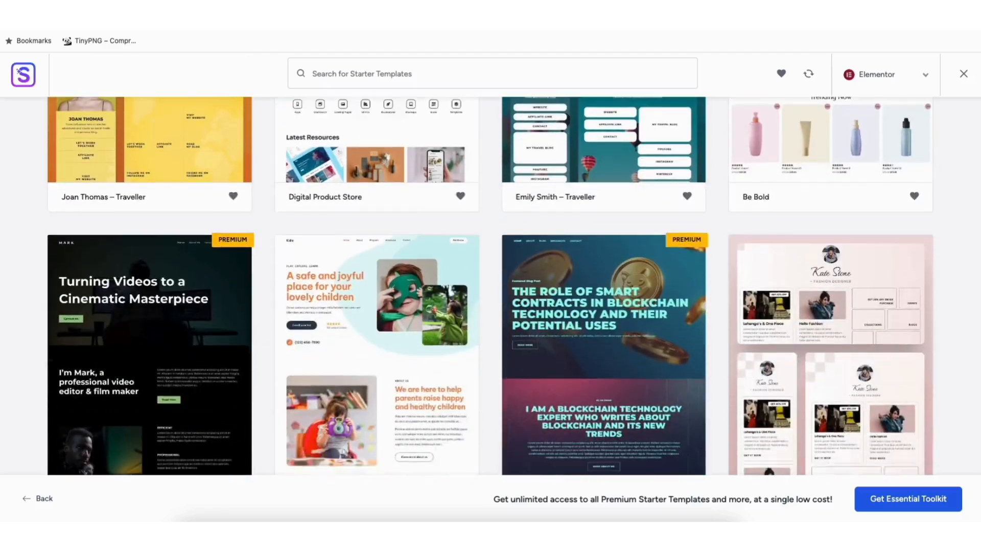
- Look through the rest of the Elementor template gallery and select the Love Nature template
scroll(490, 286, down, 7)
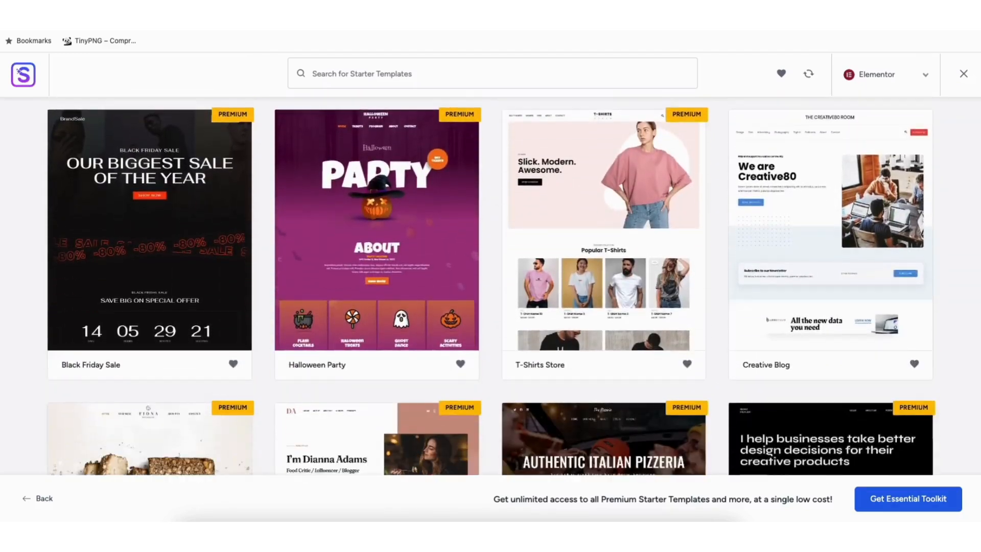
scroll(490, 286, down, 8)
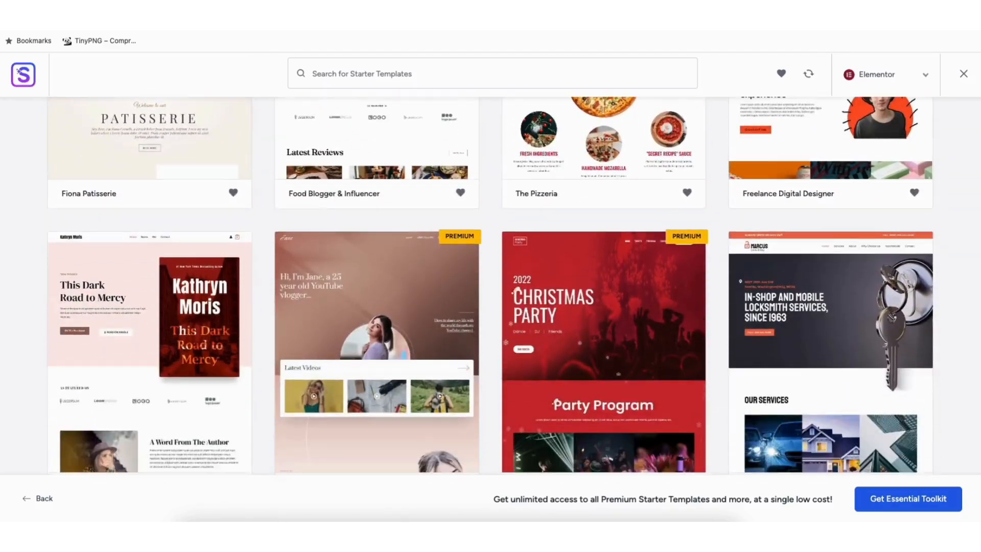
scroll(490, 286, down, 7)
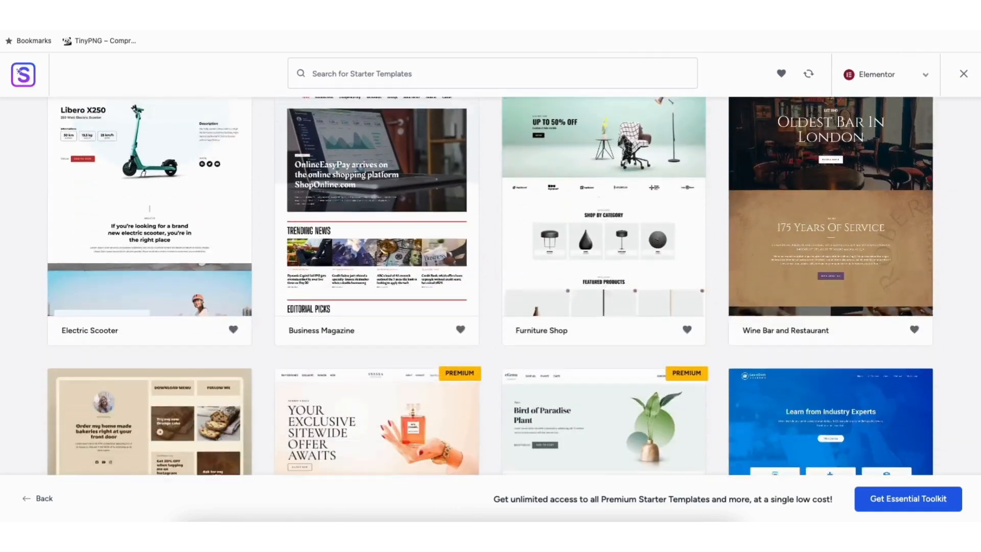
scroll(491, 286, down, 3)
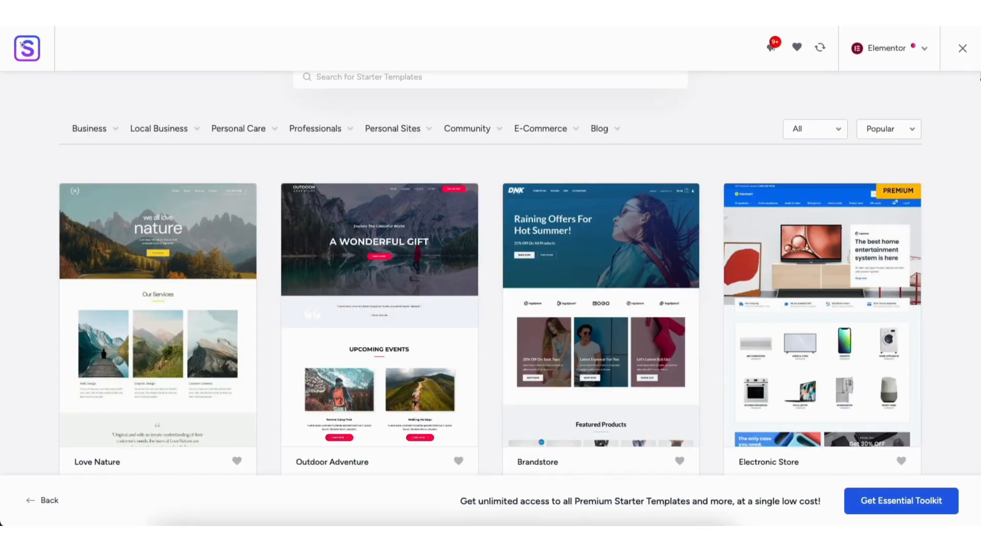
scroll(136, 252, down, 1)
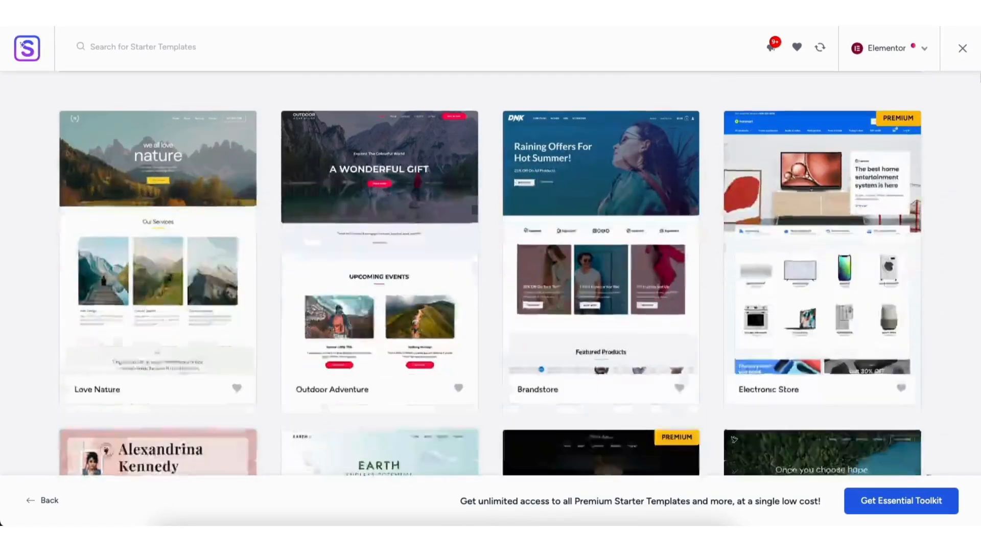
click(137, 252)
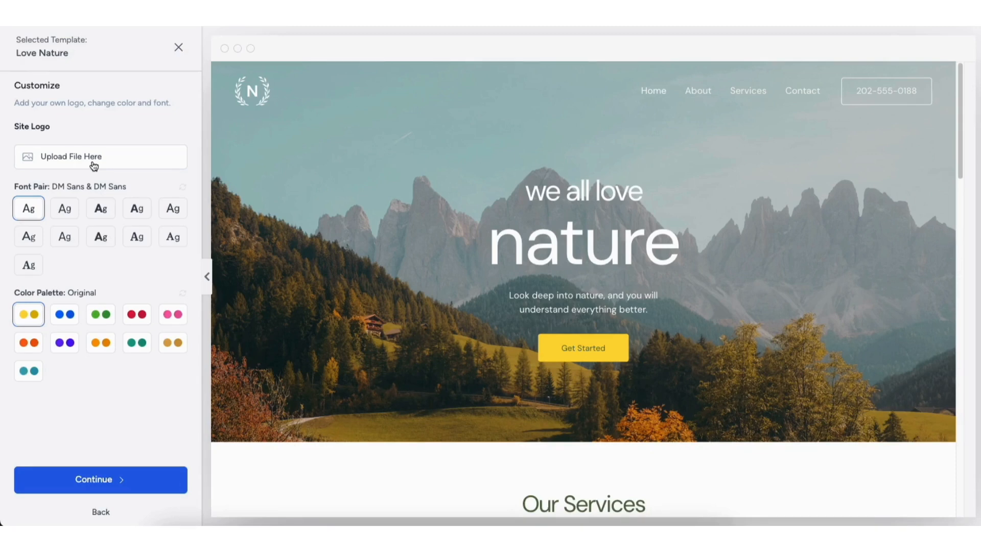
- Try the alternative color palettes on the Love Nature template and return to the Original palette
click(65, 317)
click(101, 317)
click(137, 317)
click(168, 315)
click(29, 342)
click(65, 342)
click(101, 343)
click(137, 342)
click(172, 342)
click(29, 371)
click(32, 321)
- Skip the optional website features and build the site from the Love Nature template with all import options enabled
click(87, 484)
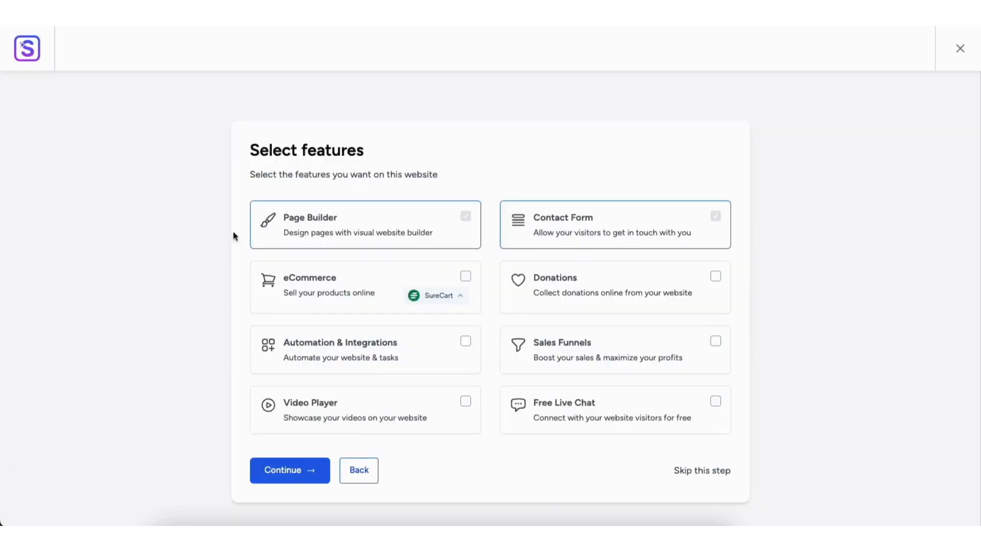
click(466, 277)
click(466, 277)
click(689, 471)
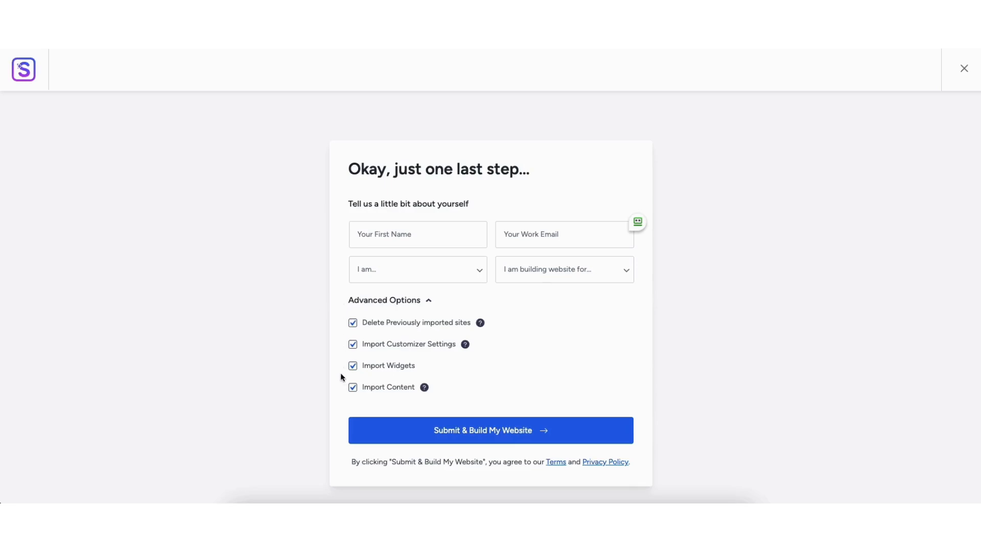
click(483, 431)
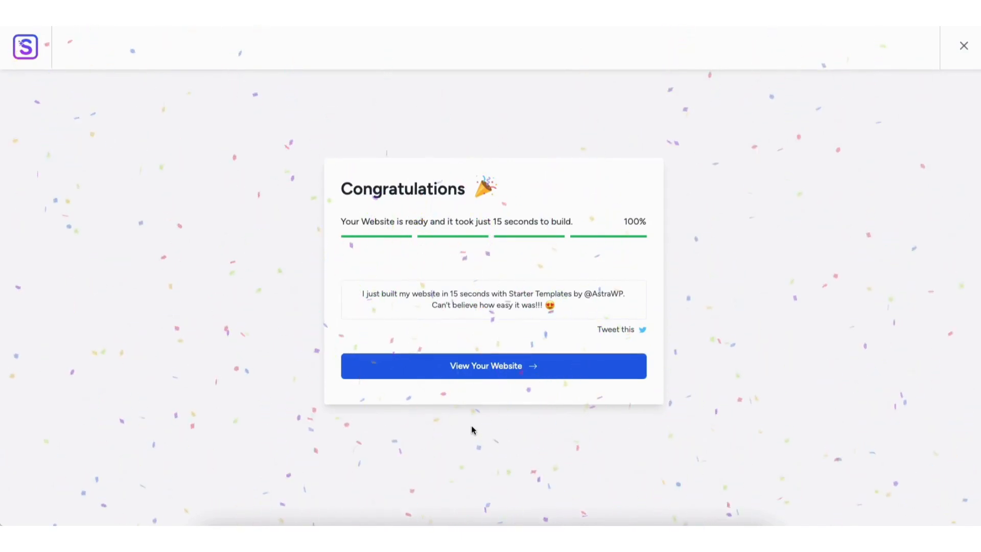
- View the finished website's home page and open it for editing with Elementor
click(471, 366)
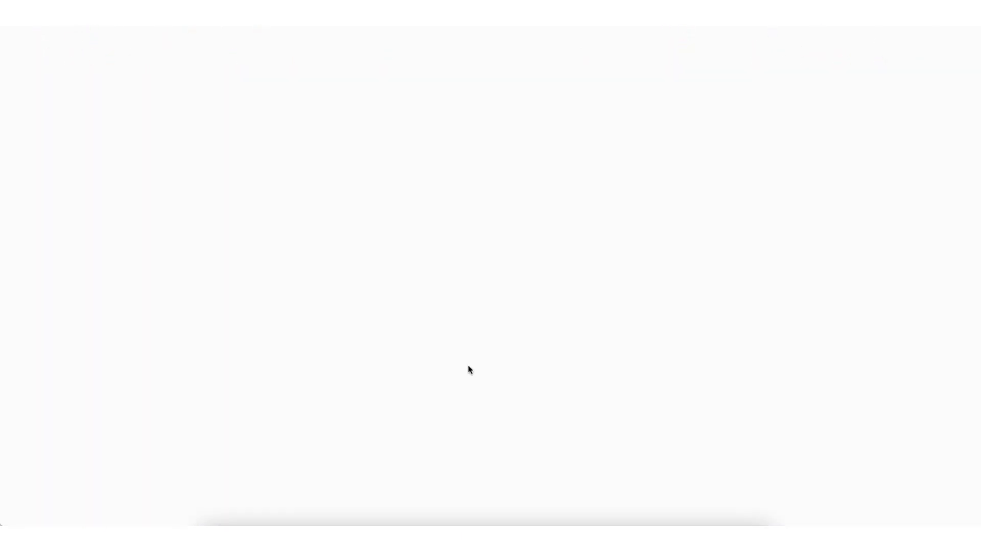
scroll(490, 287, down, 10)
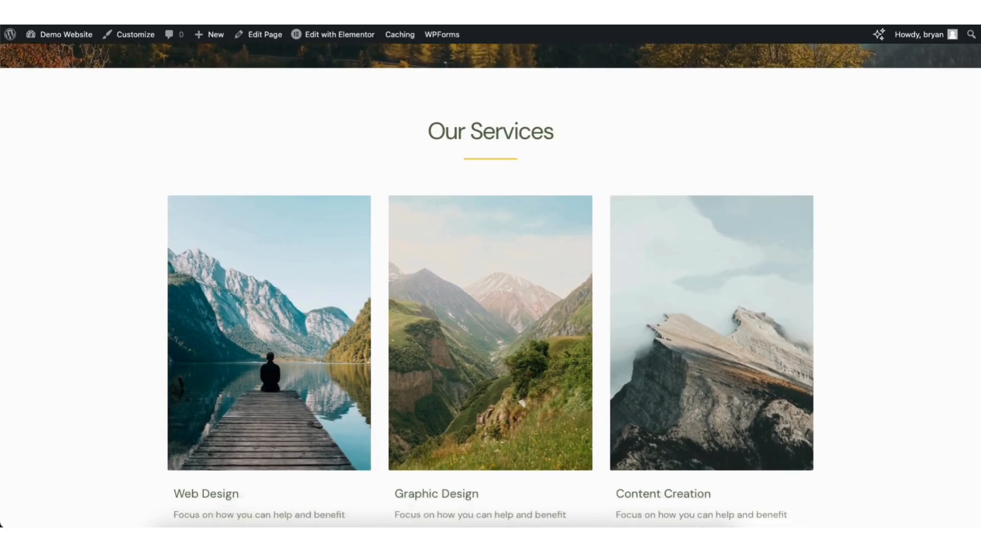
scroll(976, 347, down, 12)
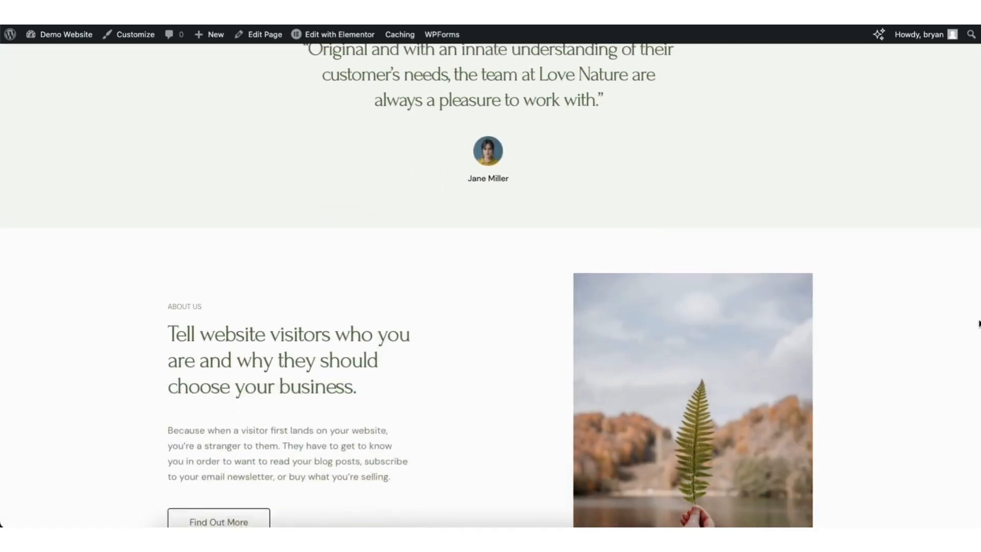
scroll(974, 357, down, 4)
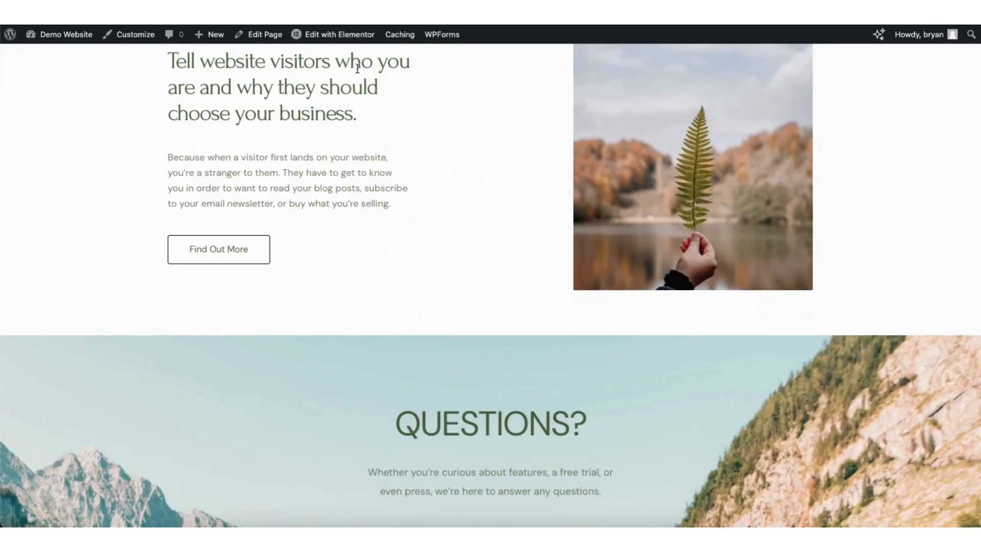
mouse_move(334, 46)
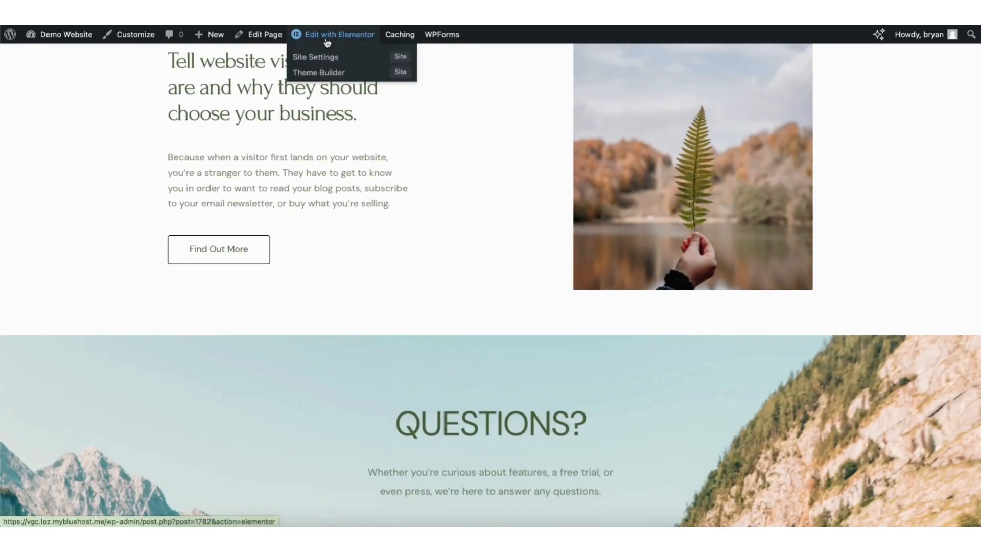
click(327, 41)
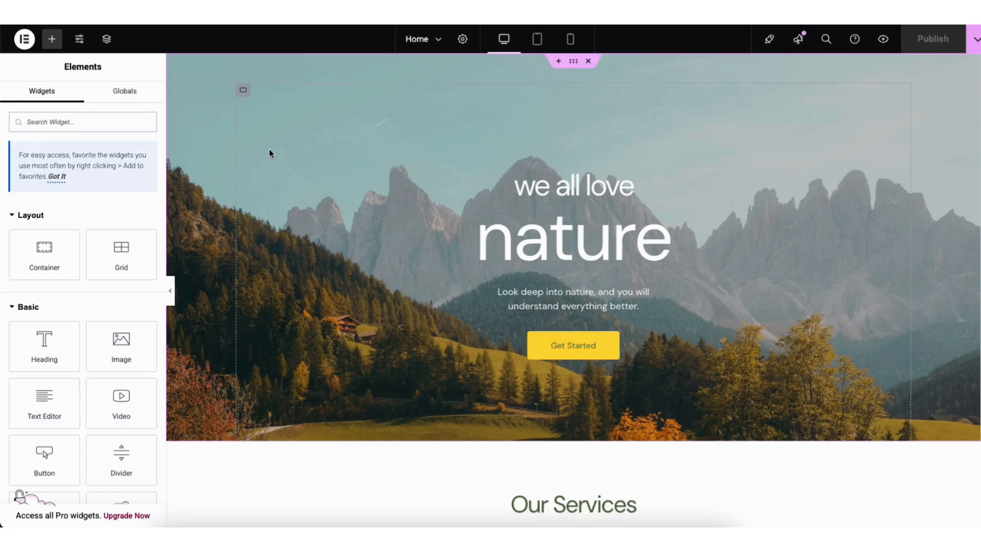
- Replace the hero section's "we all love" heading text with "my WordPress"
click(492, 239)
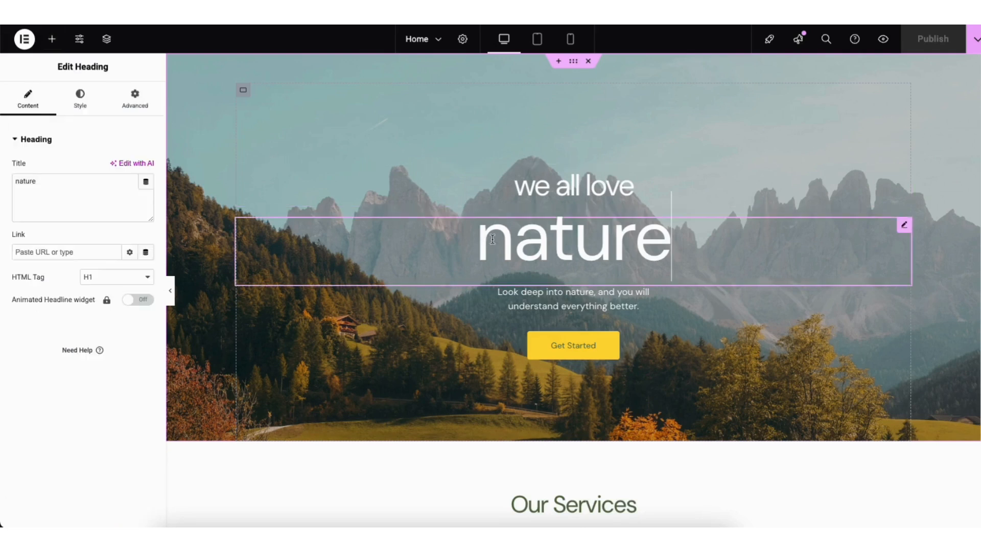
double_click(21, 182)
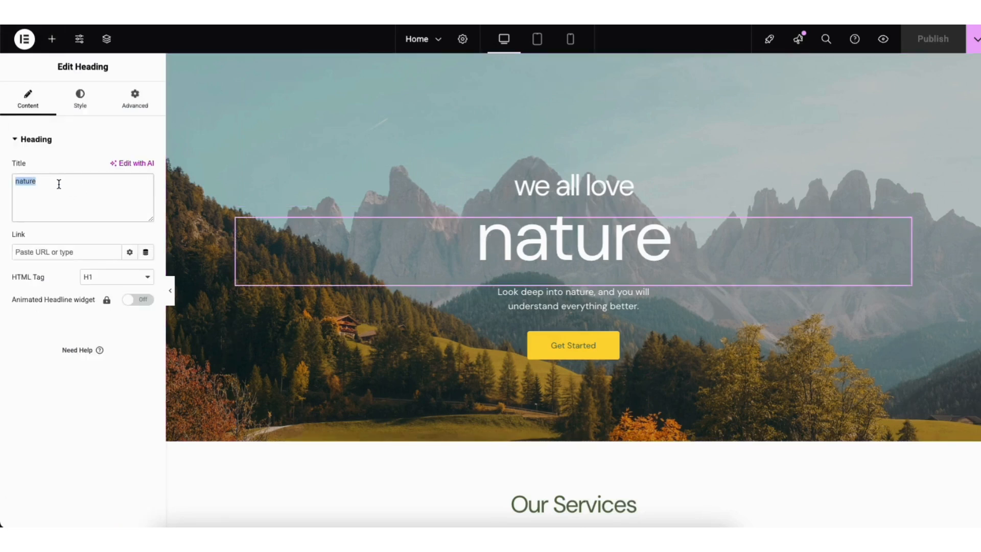
click(500, 238)
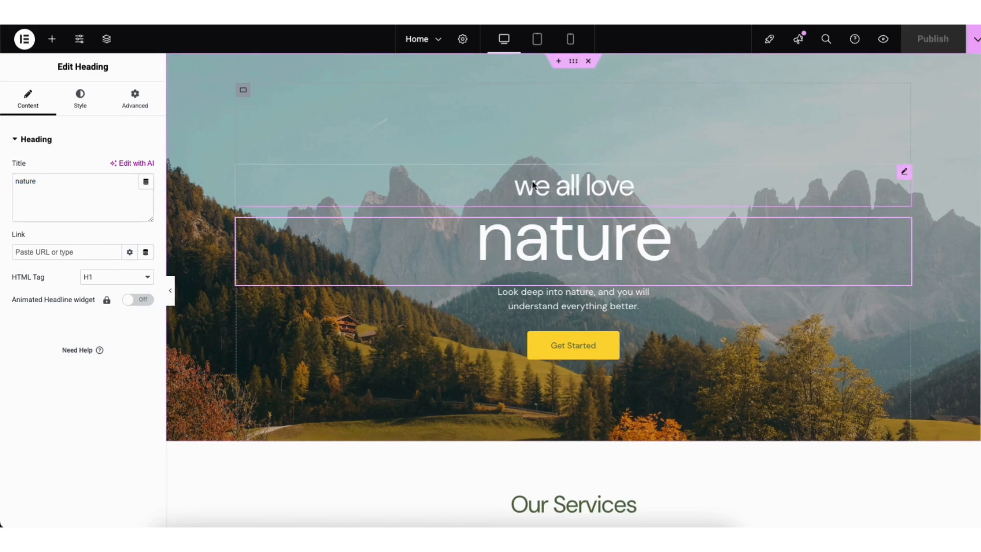
drag(538, 191, 605, 191)
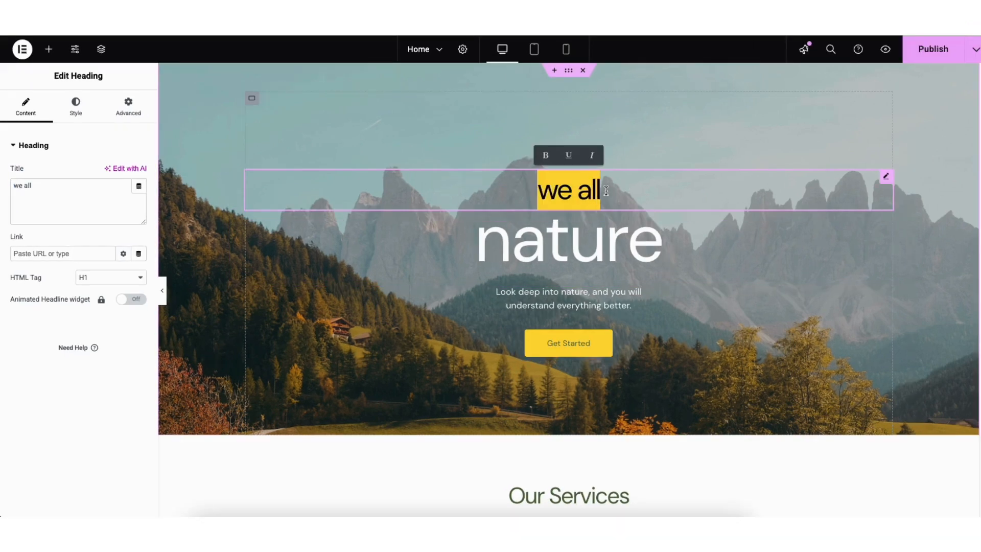
text(my)
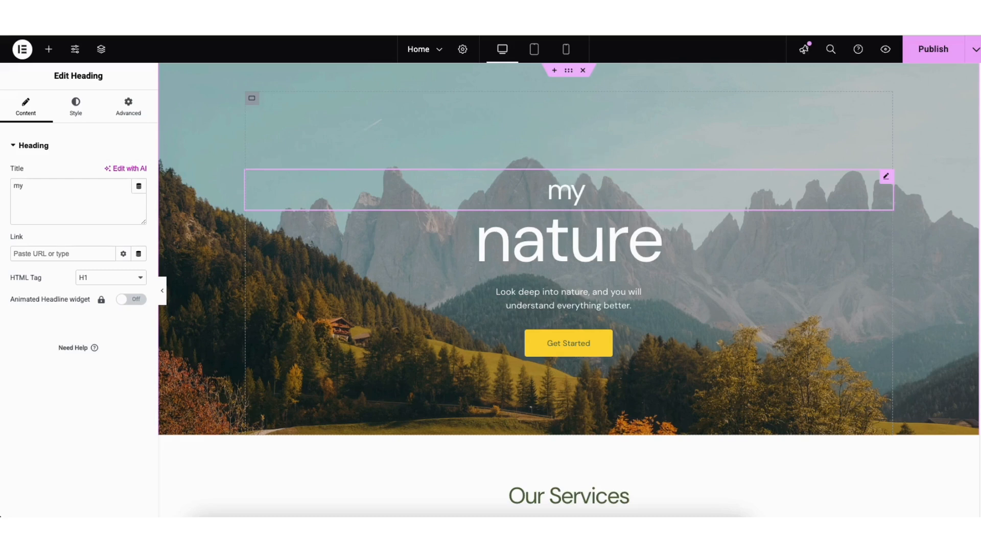
text( WordPress)
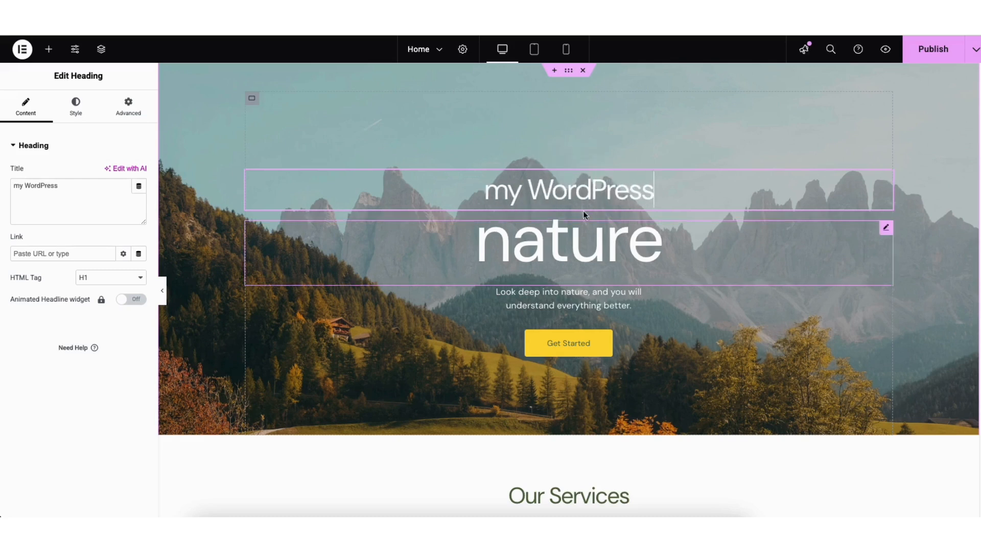
- Replace the large "nature" heading text with "Website" and keep its HTML tag at H1
click(520, 244)
double_click(520, 244)
text(Website)
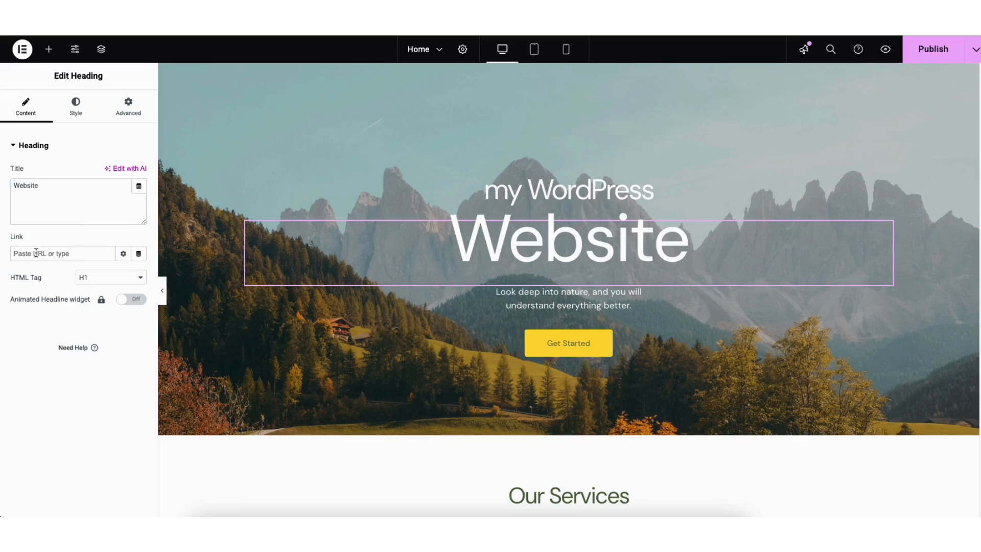
click(84, 277)
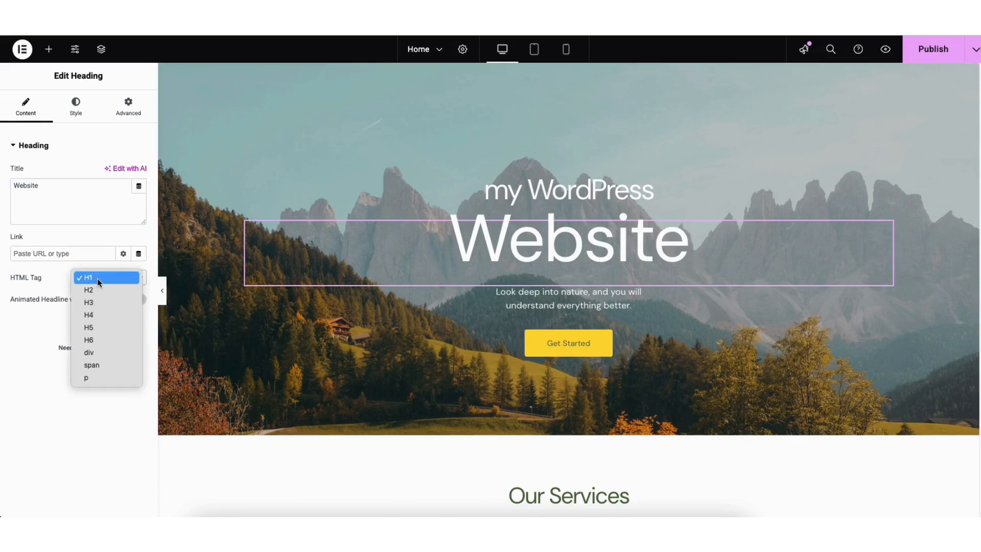
click(94, 276)
- Examine the "Website" heading's style options, including its typography family and size settings
click(77, 105)
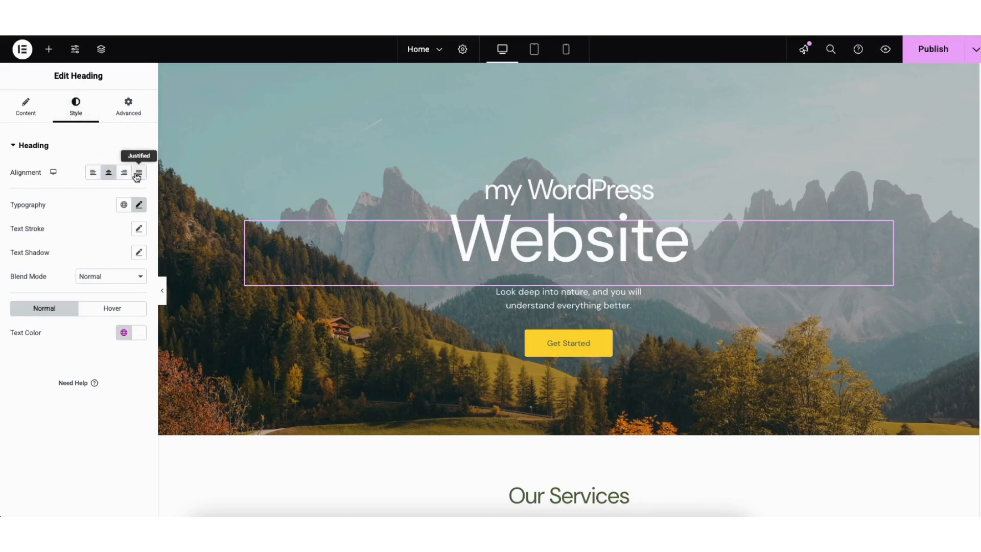
click(138, 205)
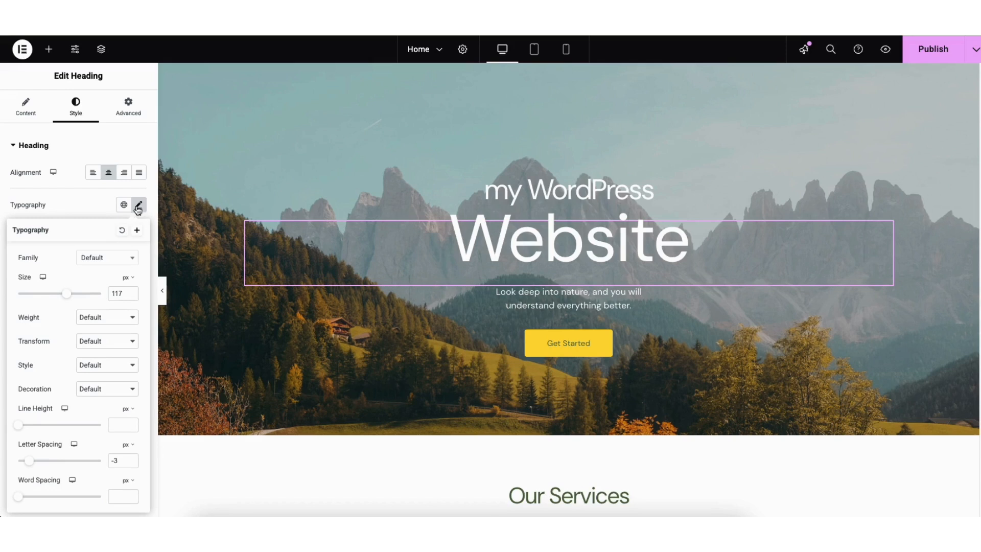
click(127, 259)
drag(131, 284, 133, 300)
click(60, 279)
- Open the hero container for editing and show its background style settings
right_click(215, 124)
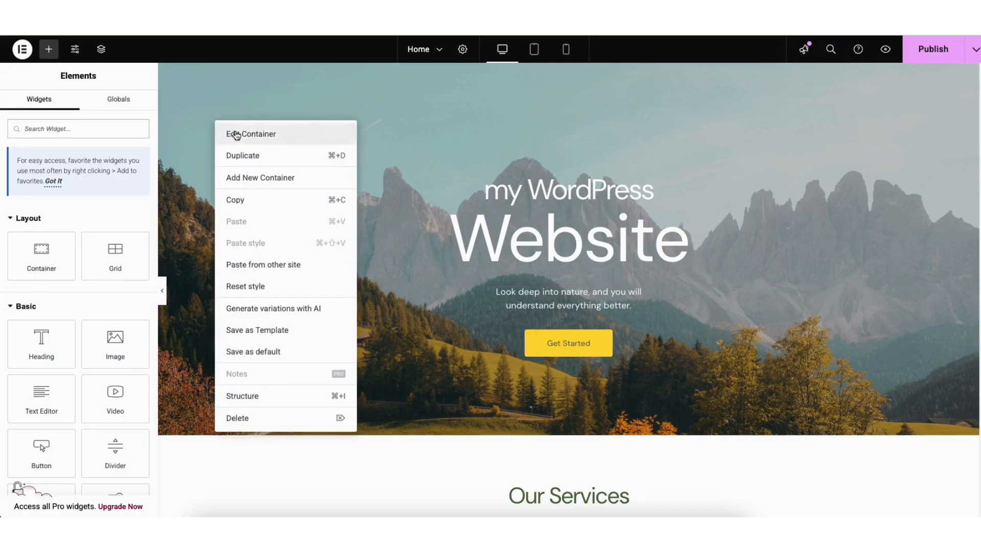
click(236, 134)
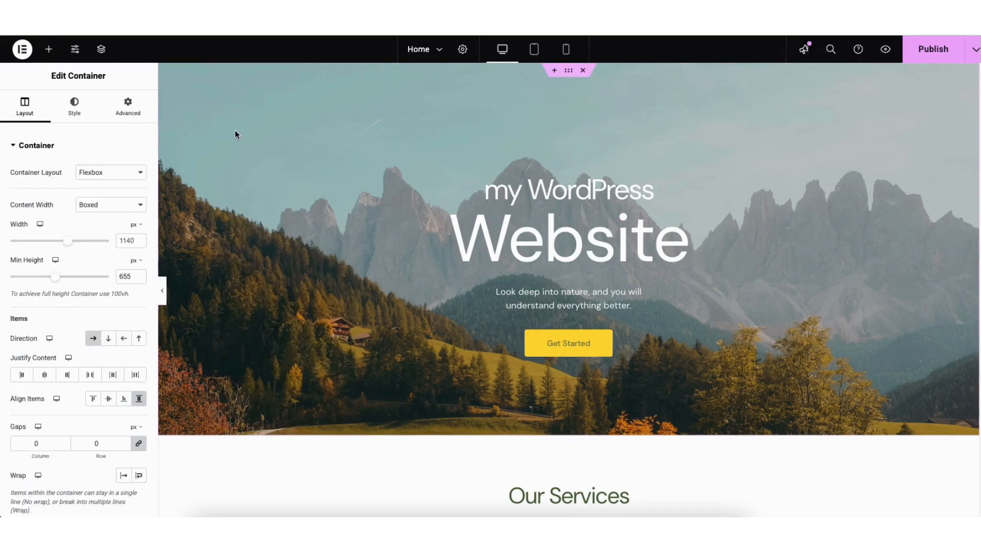
click(77, 105)
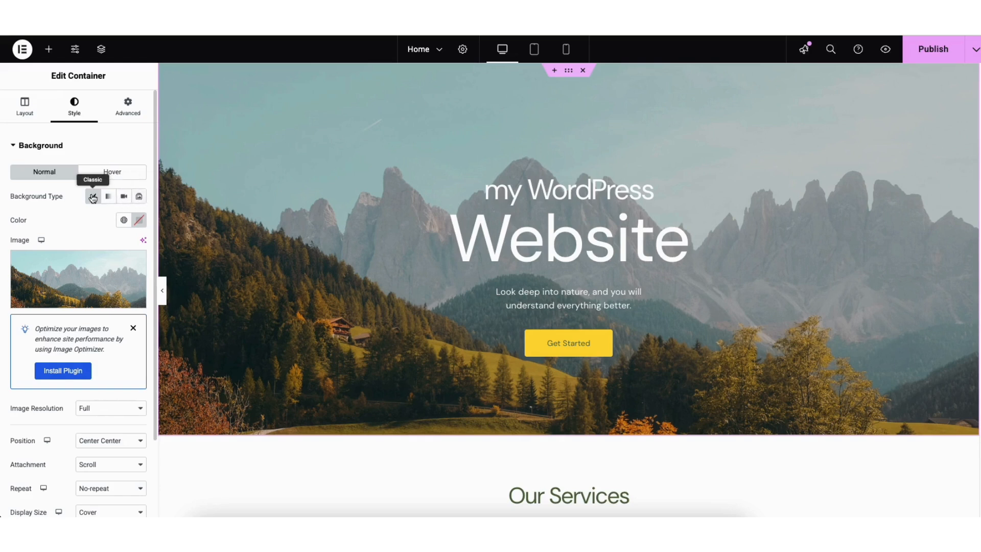
- Look over the upload and Media Library choices for the hero background image and keep header-hero.jpg
mouse_move(82, 276)
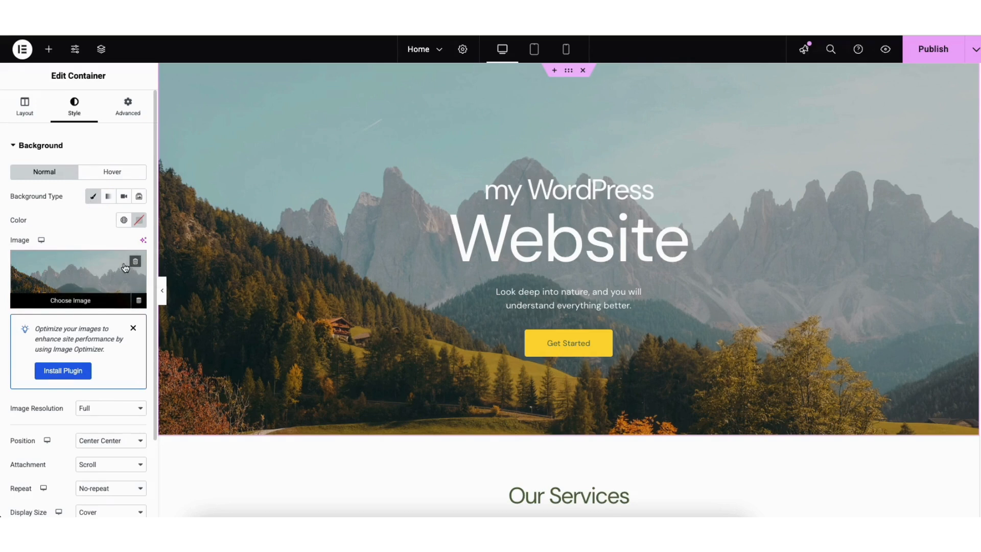
click(79, 281)
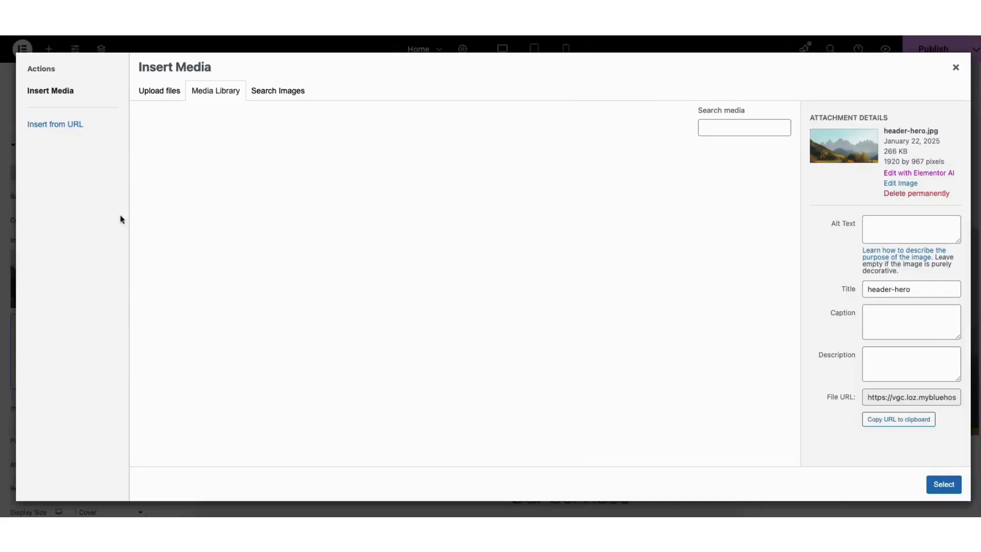
click(152, 94)
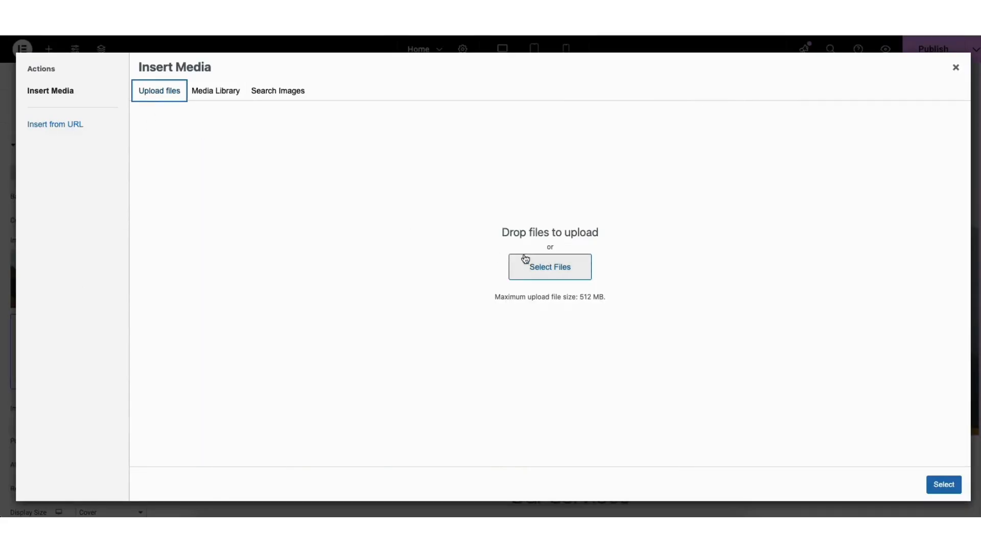
click(211, 92)
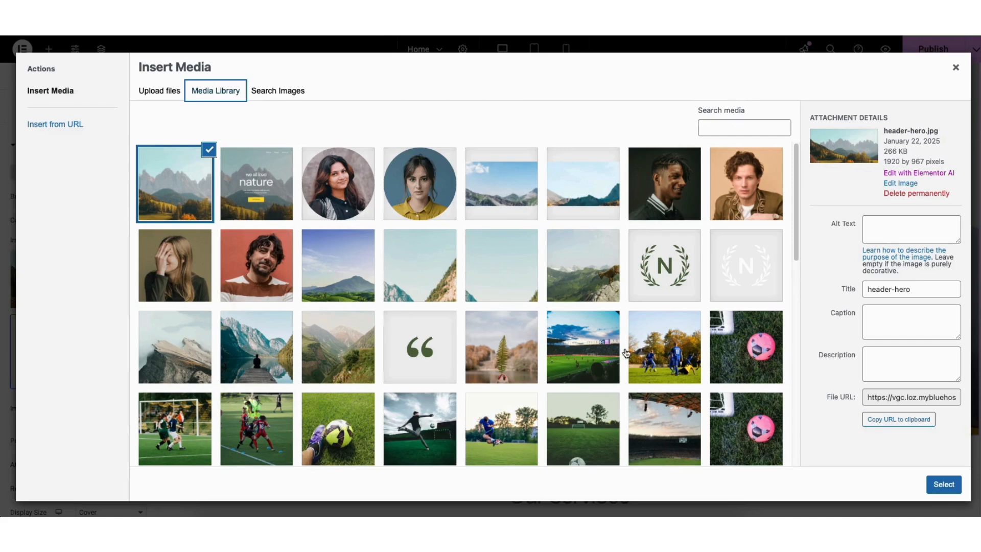
click(944, 484)
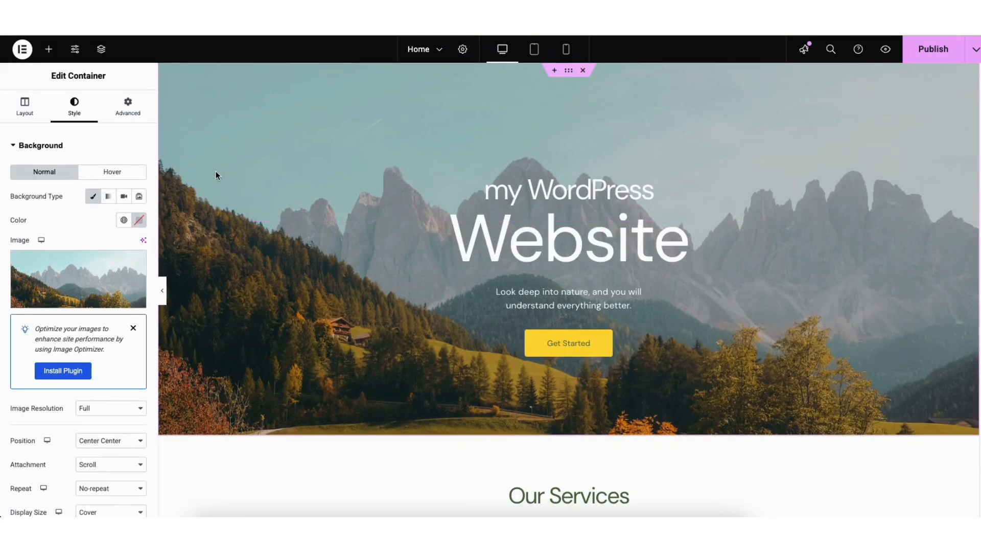
- Set the hero container's background overlay to a dark grey colour (#292929) with an opacity of 0.15
scroll(156, 450, down, 5)
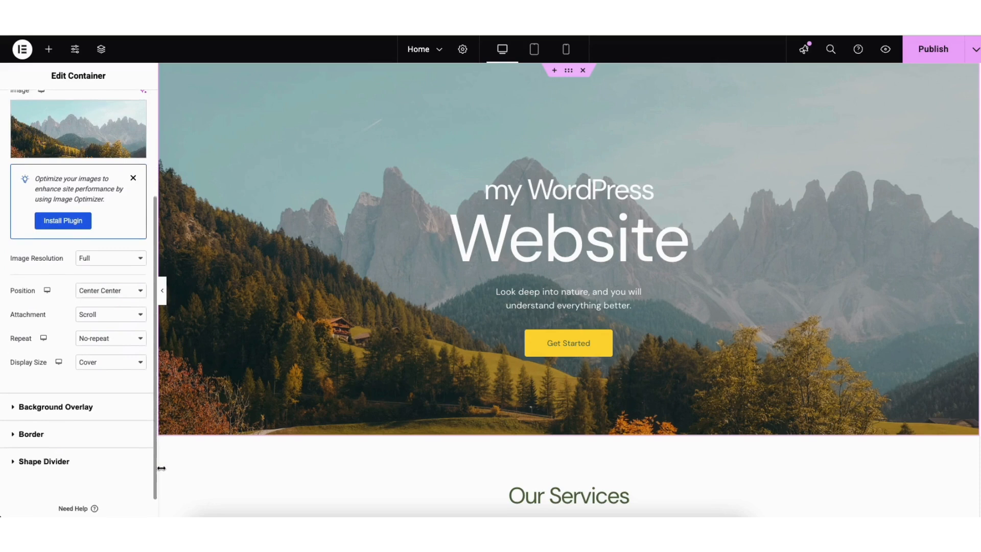
click(76, 406)
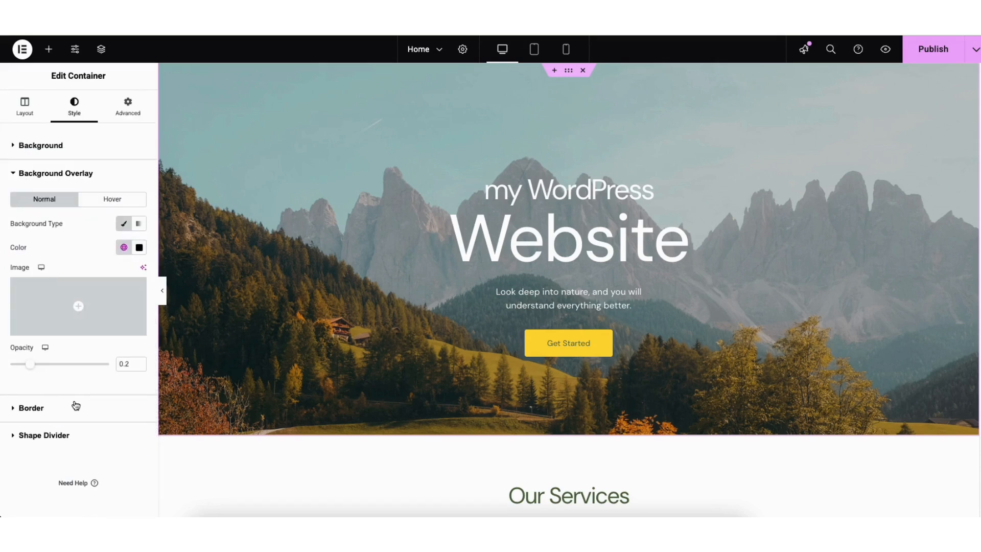
click(139, 247)
drag(105, 357, 74, 365)
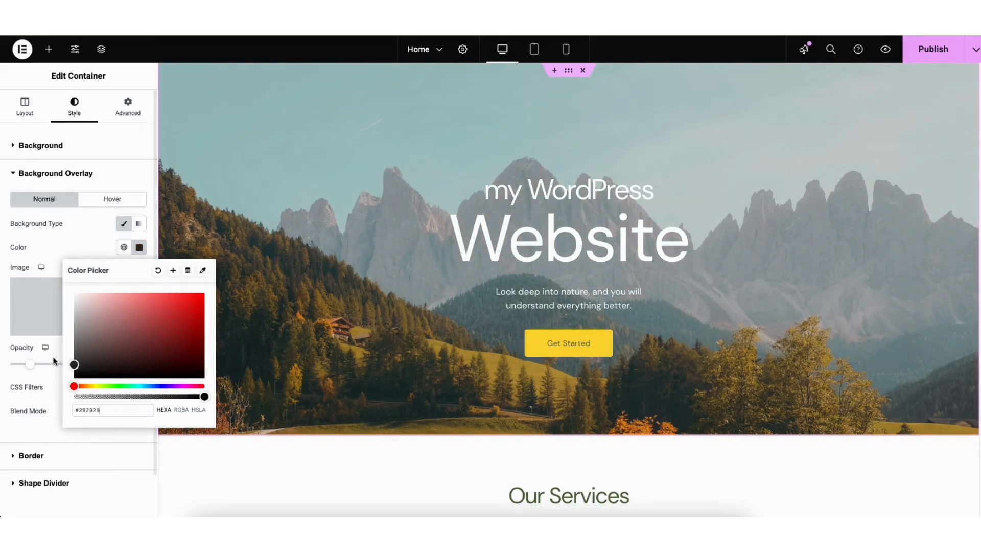
click(27, 377)
mouse_move(30, 363)
mouse_down()
mouse_move(95, 365)
mouse_move(27, 368)
mouse_up()
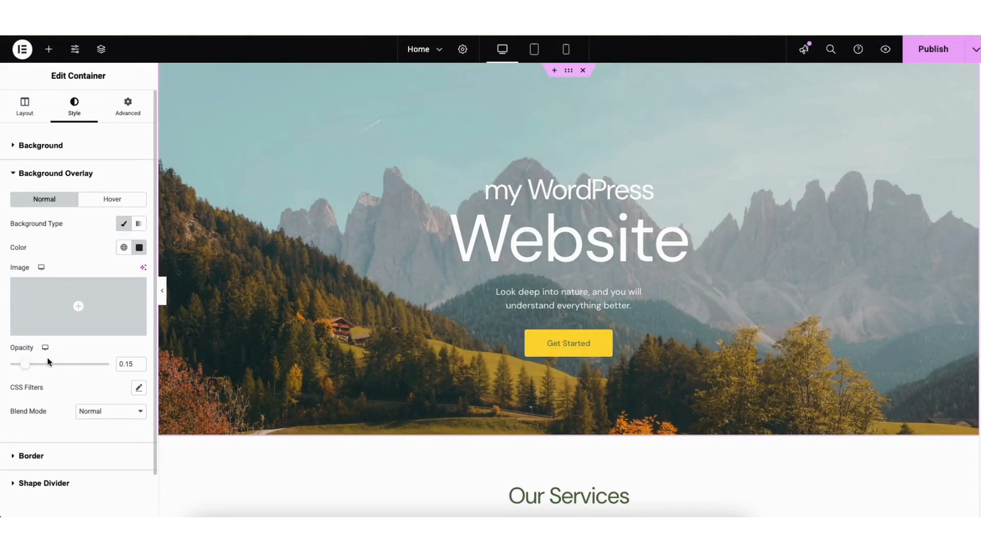
- Open the Get Started button for editing and examine its text and link options, including new window and nofollow
click(542, 347)
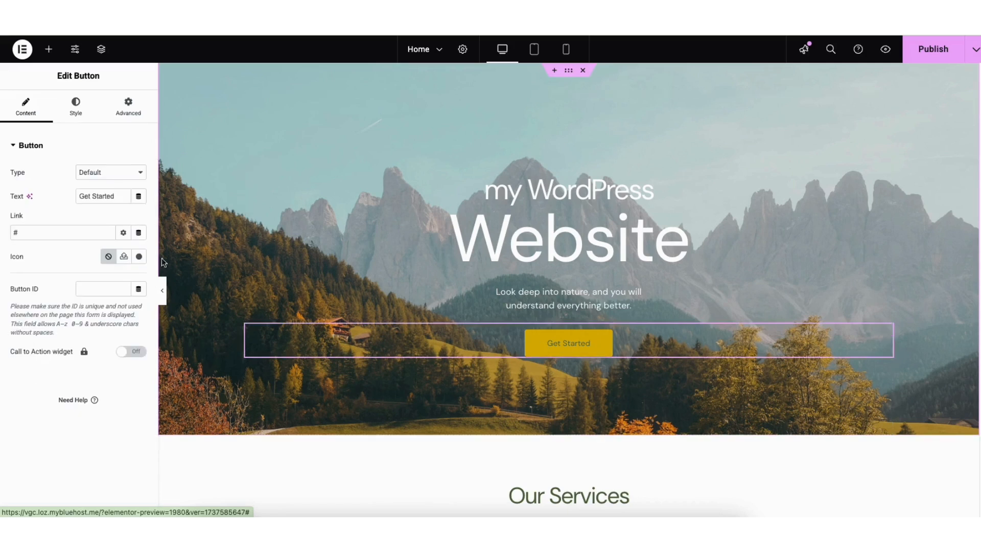
drag(79, 196, 123, 197)
click(91, 216)
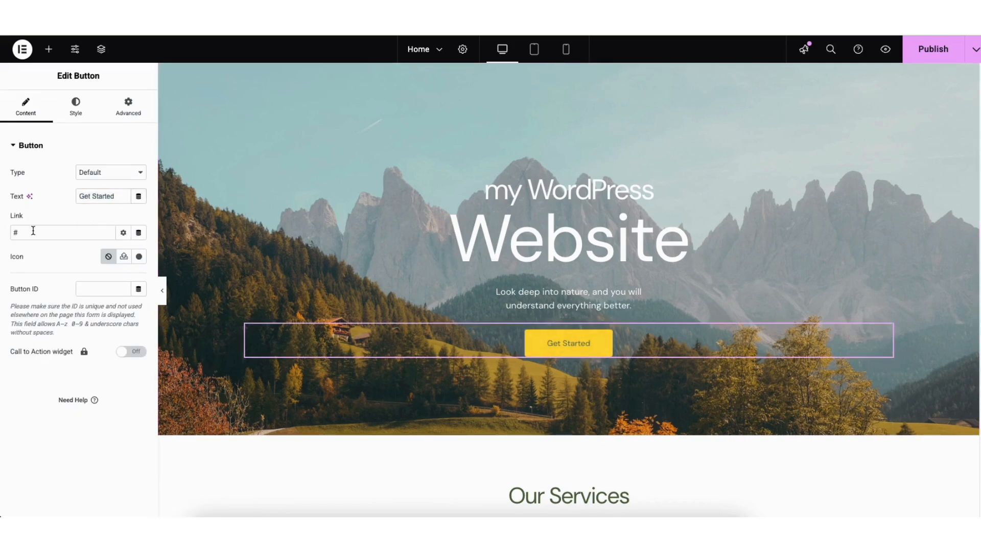
click(123, 232)
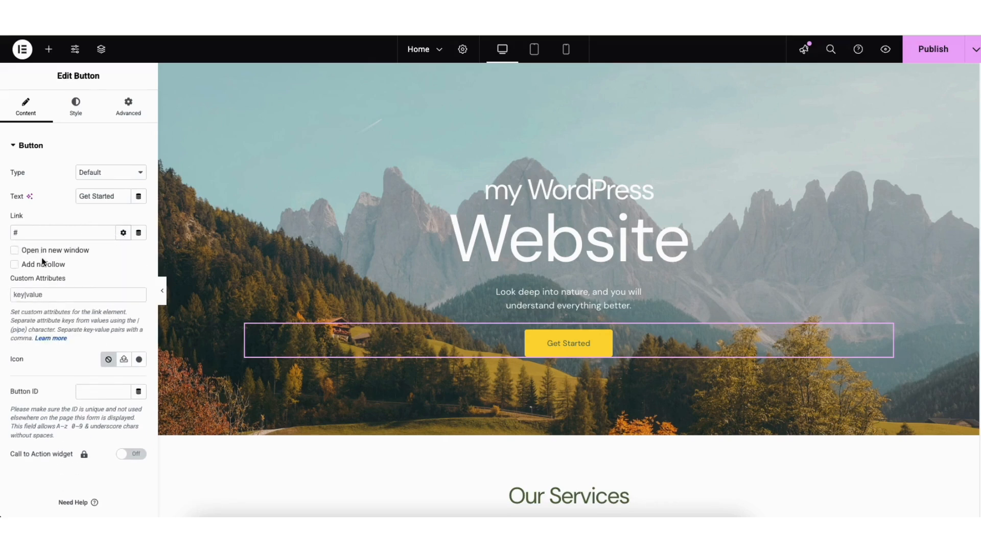
click(123, 232)
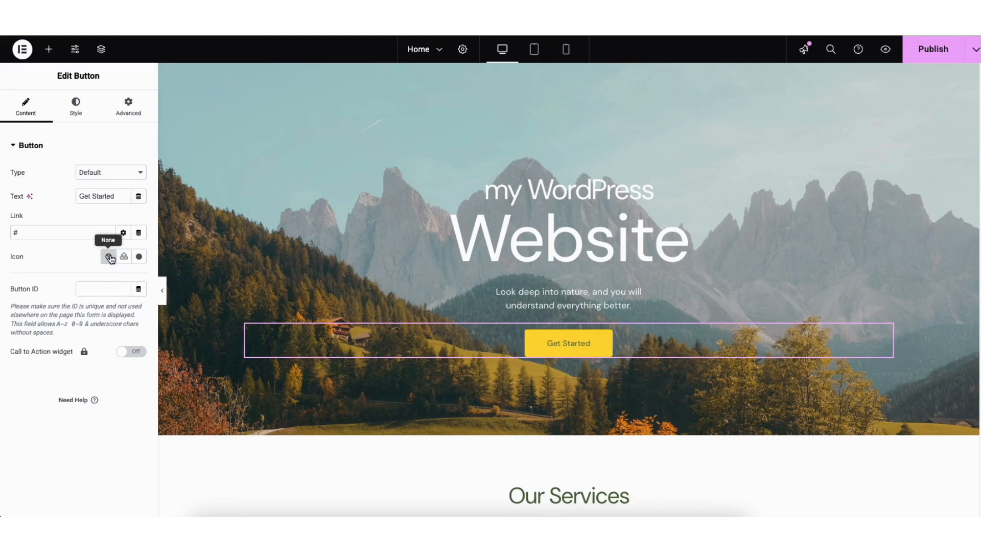
- Browse the icon library for the Get Started button without choosing an icon, and view the button's hover style settings
click(139, 256)
drag(793, 131, 794, 157)
scroll(793, 153, down, 5)
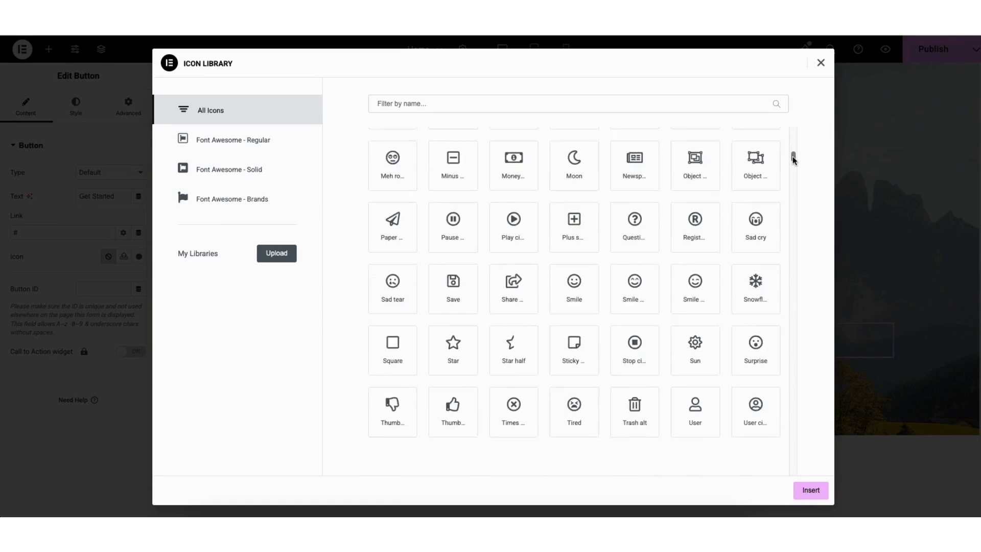
click(820, 63)
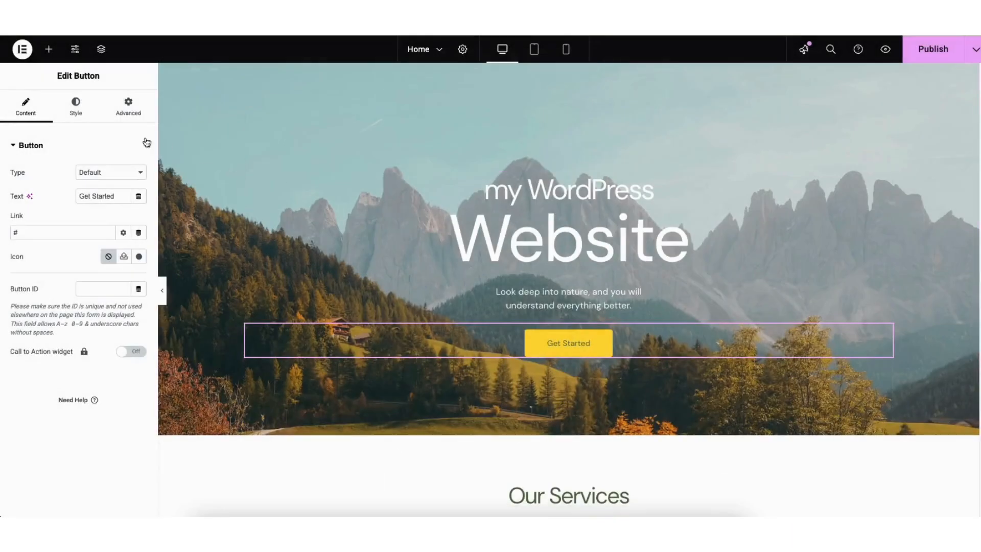
click(76, 107)
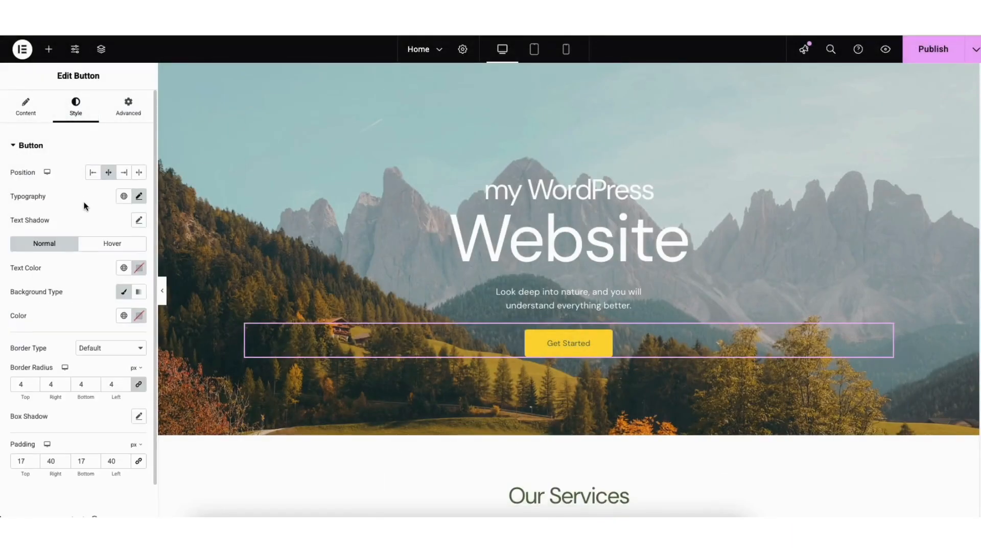
click(94, 247)
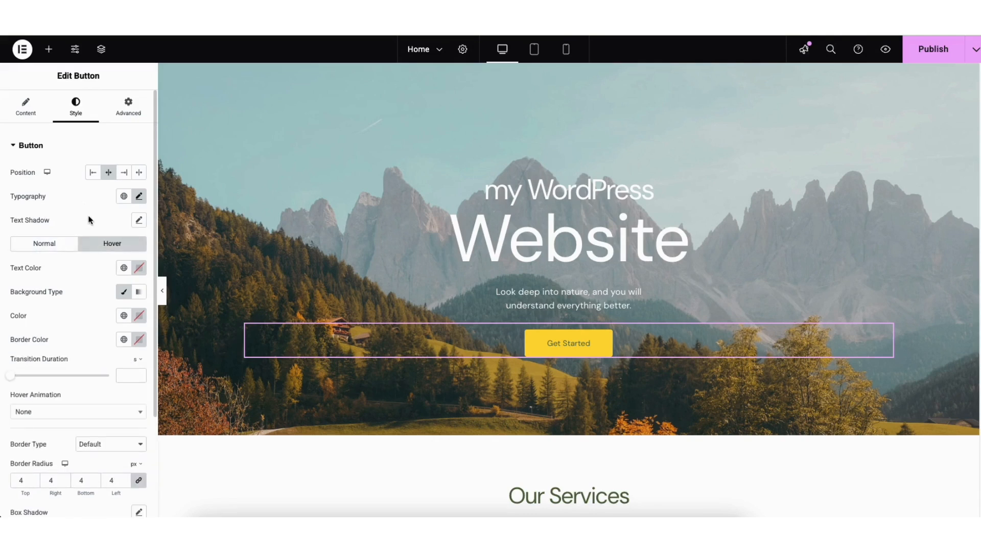
- Insert a Heading widget between the About Us headline and its paragraph, and delete it again
scroll(562, 255, down, 10)
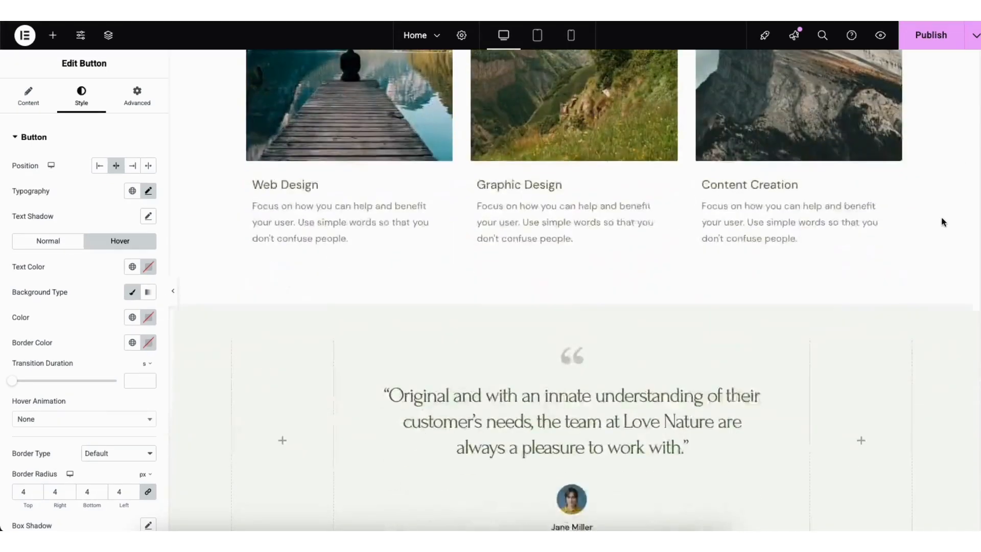
scroll(934, 276, down, 5)
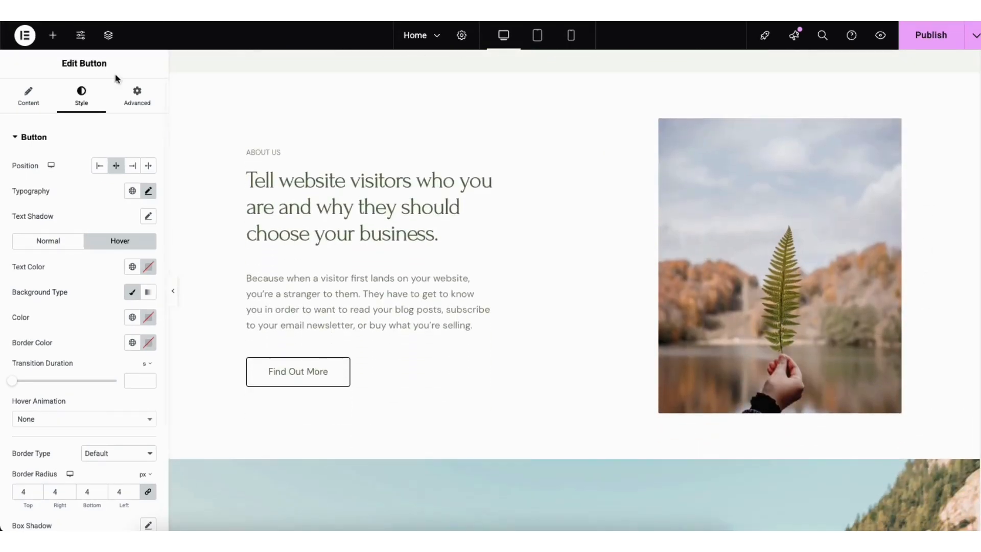
click(53, 36)
drag(46, 344, 66, 338)
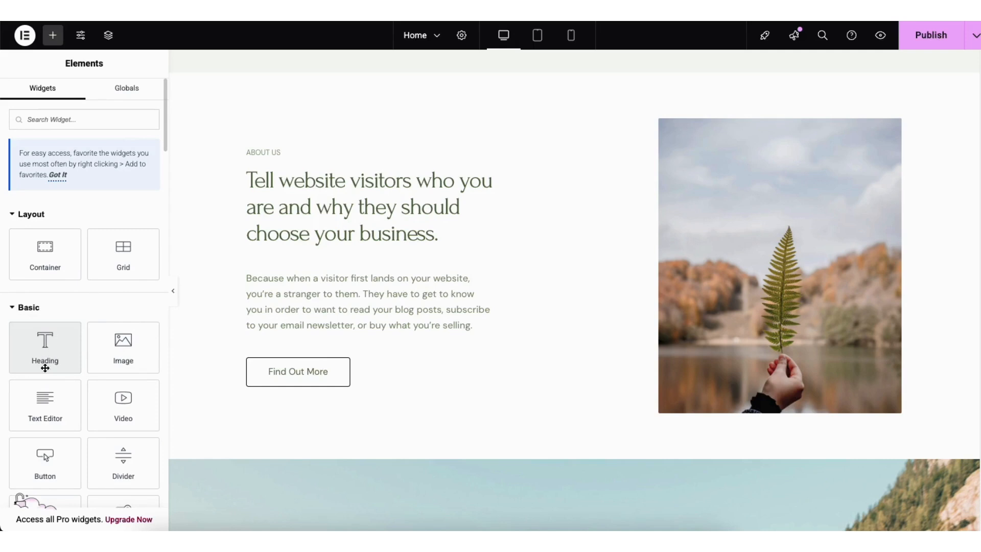
drag(48, 354, 302, 265)
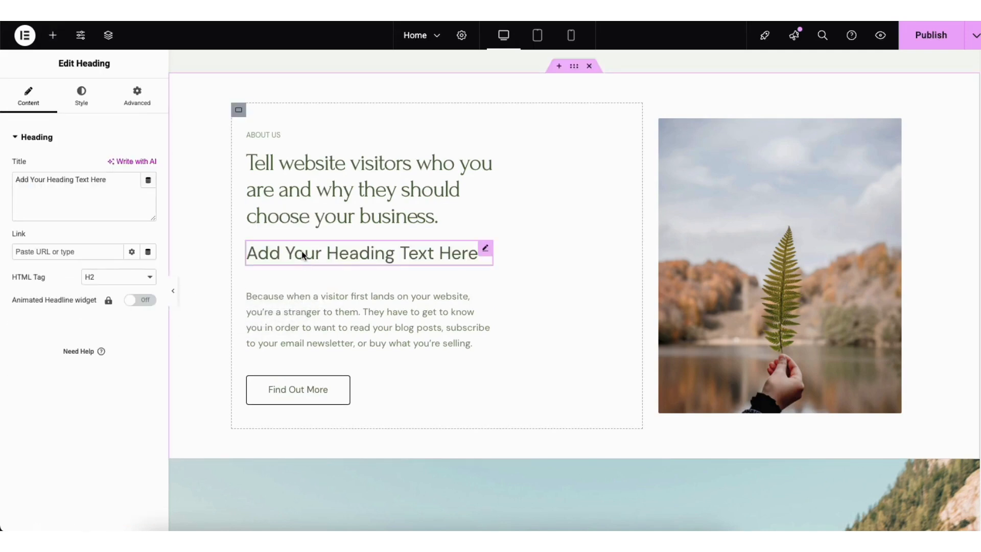
right_click(301, 265)
click(329, 515)
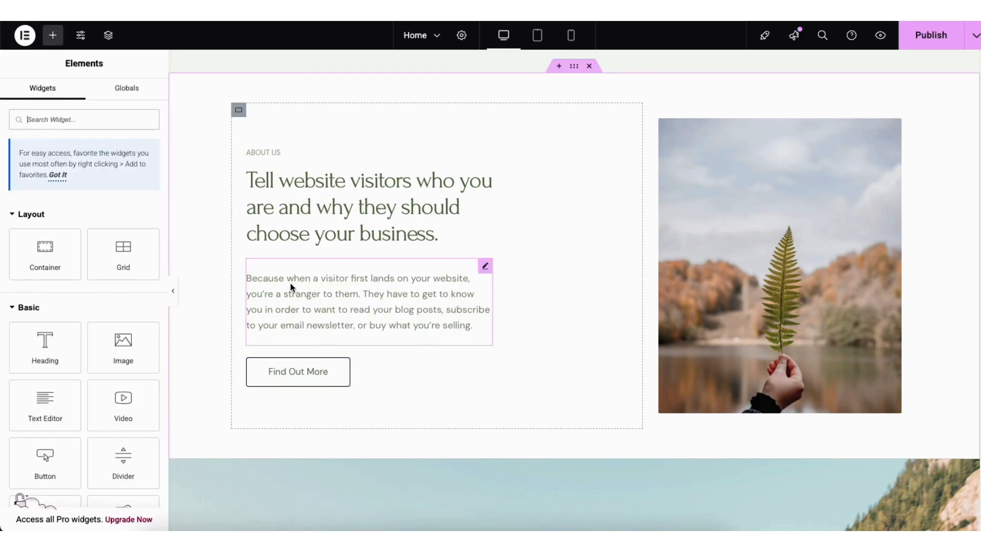
- Duplicate the About Us paragraph, try the text above the headline, and place it back so both paragraphs sit below it
right_click(292, 287)
click(315, 285)
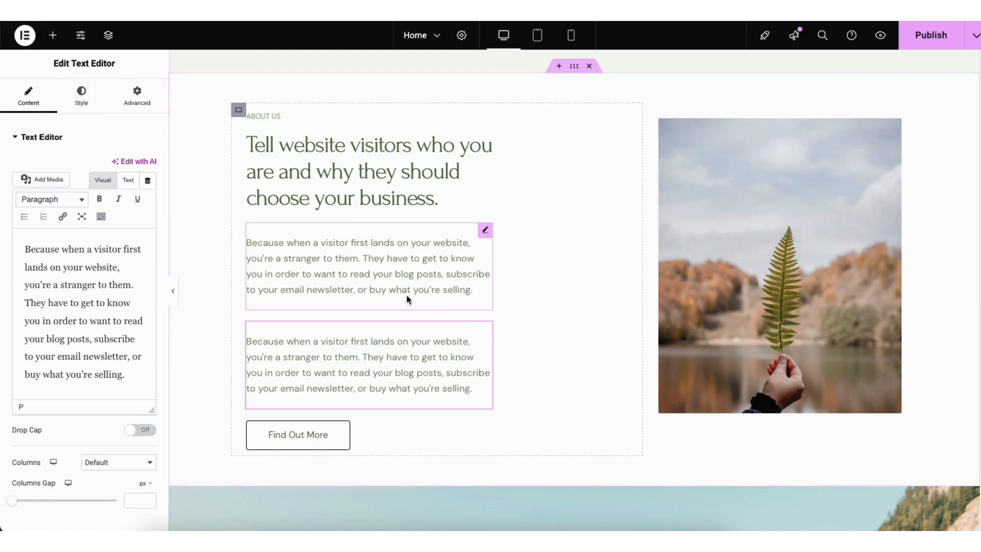
mouse_move(480, 332)
mouse_down()
mouse_move(477, 293)
mouse_move(398, 143)
mouse_up()
mouse_move(485, 145)
mouse_down()
mouse_move(445, 250)
mouse_move(392, 320)
mouse_move(397, 309)
mouse_up()
- Add a Text Editor widget between the About Us headline and the first paragraph
click(52, 35)
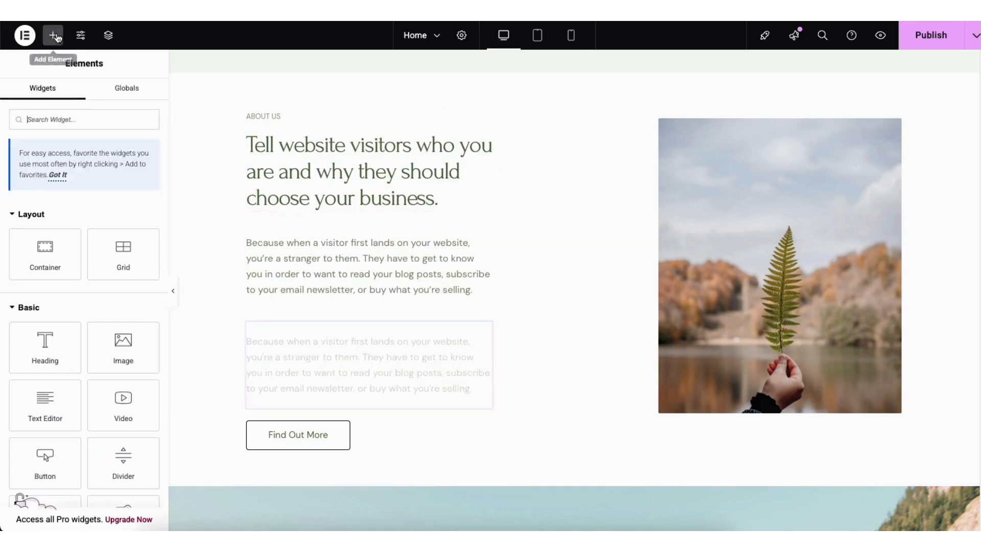
drag(44, 407, 307, 241)
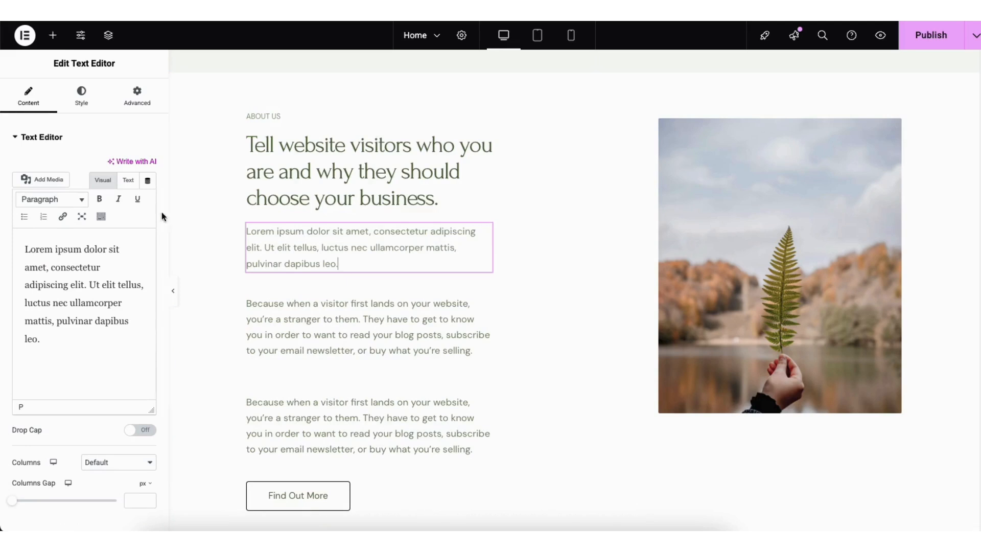
- Look over the link settings for the new text block and close them without adding a link
click(62, 216)
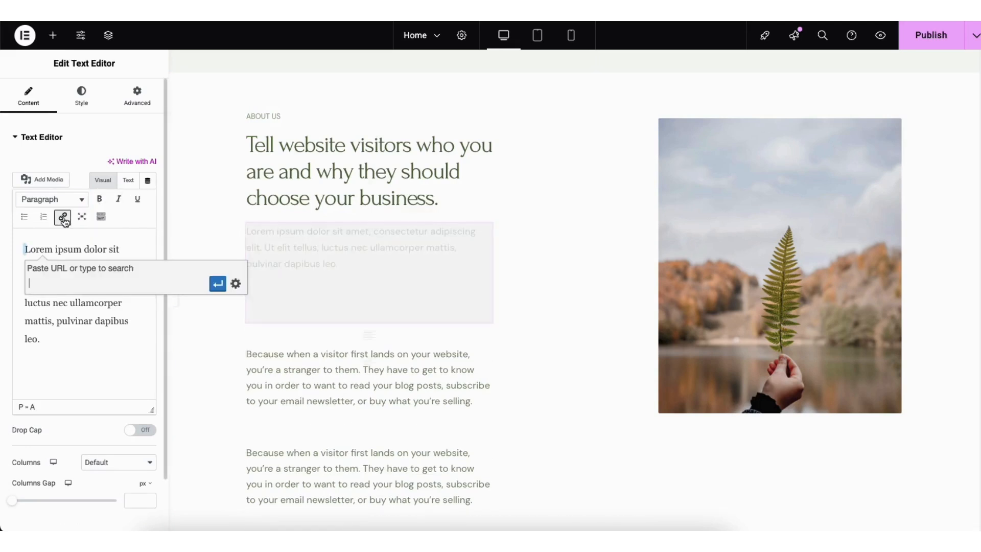
click(236, 285)
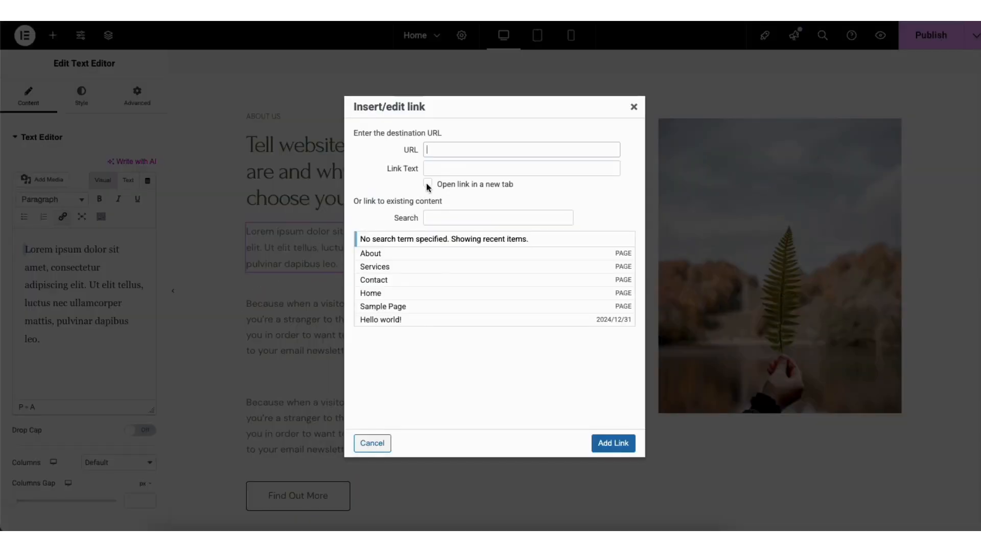
click(633, 106)
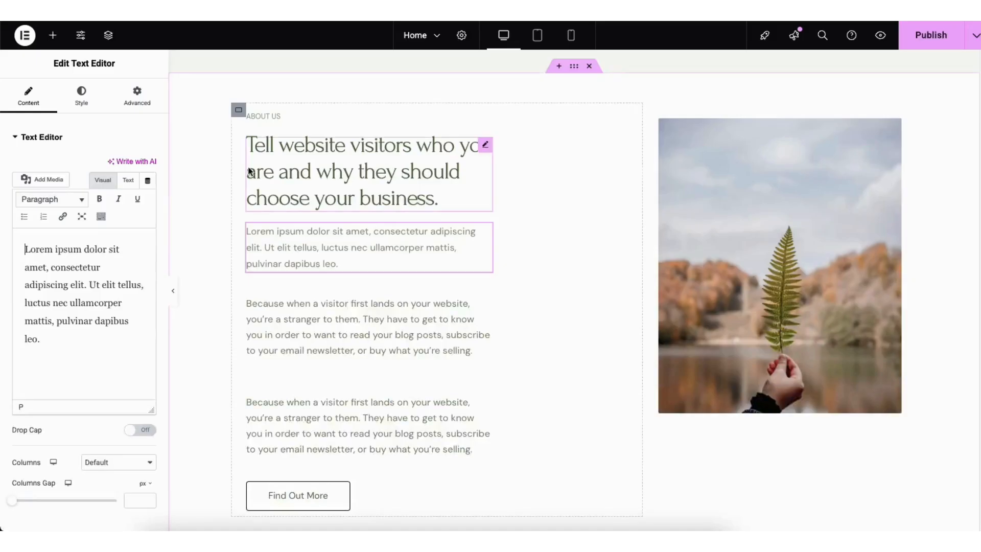
- Reveal the text editor's extended formatting tools and look over the text colour, undo and redo options
click(101, 217)
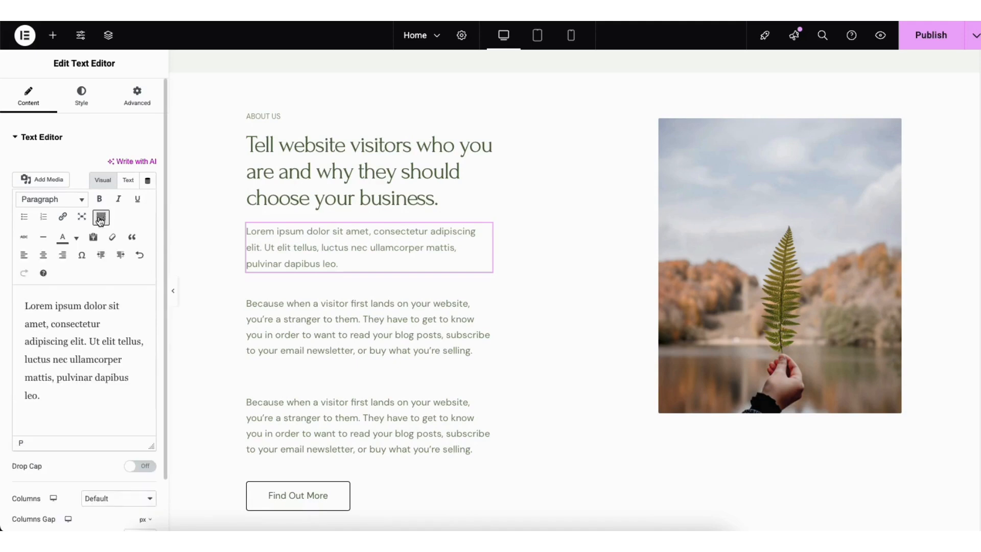
click(76, 238)
click(76, 239)
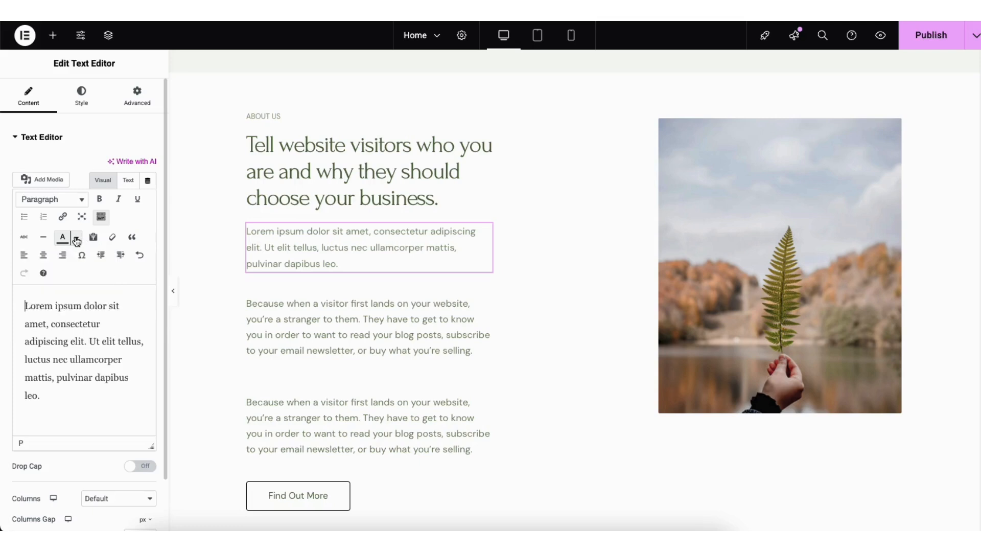
click(140, 256)
click(25, 274)
- Examine the new text block's style options, including the typography font family list, and keep the default font
click(83, 100)
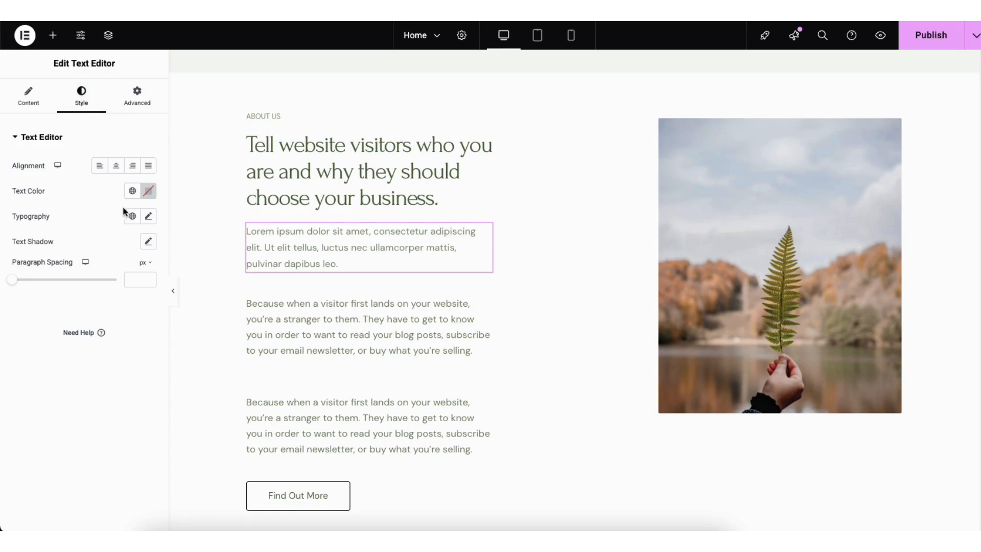
click(149, 219)
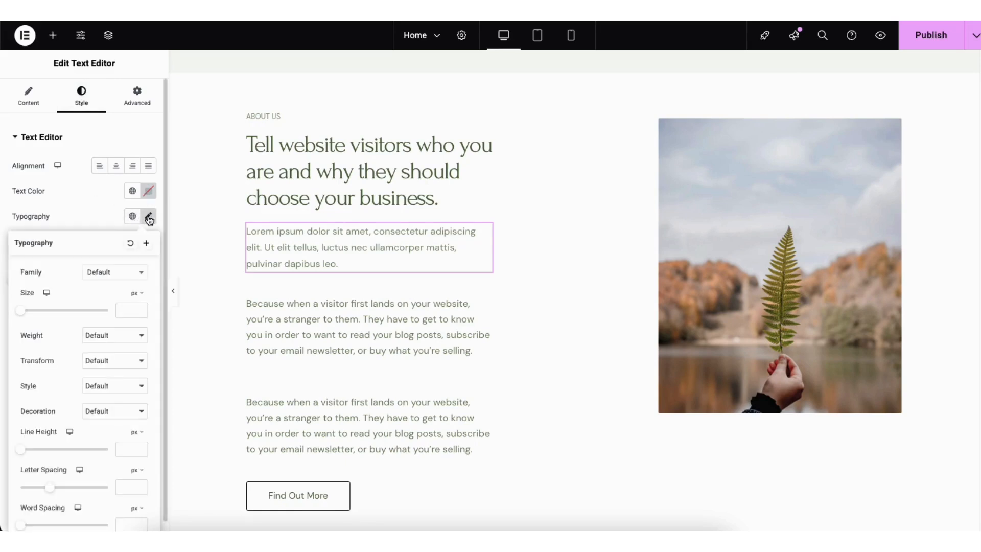
click(134, 276)
drag(144, 307, 145, 324)
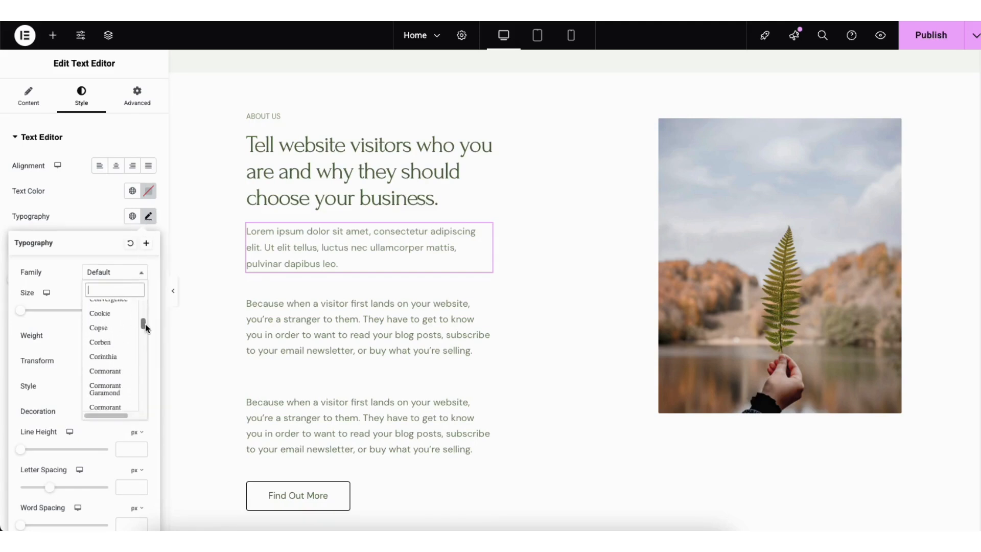
click(70, 282)
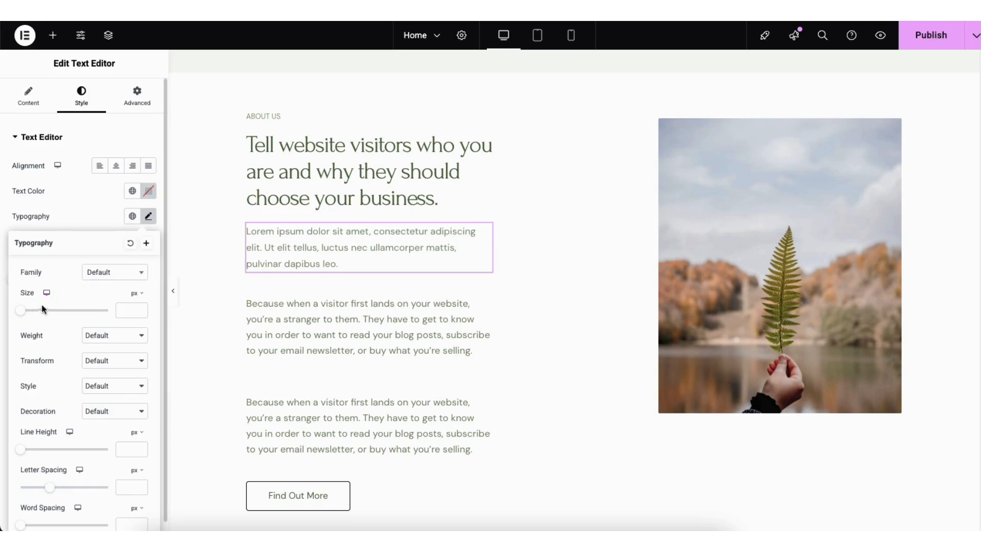
- Open the About Us image for editing, look over the upload and Media Library choices, and keep leaf.jpg
click(731, 236)
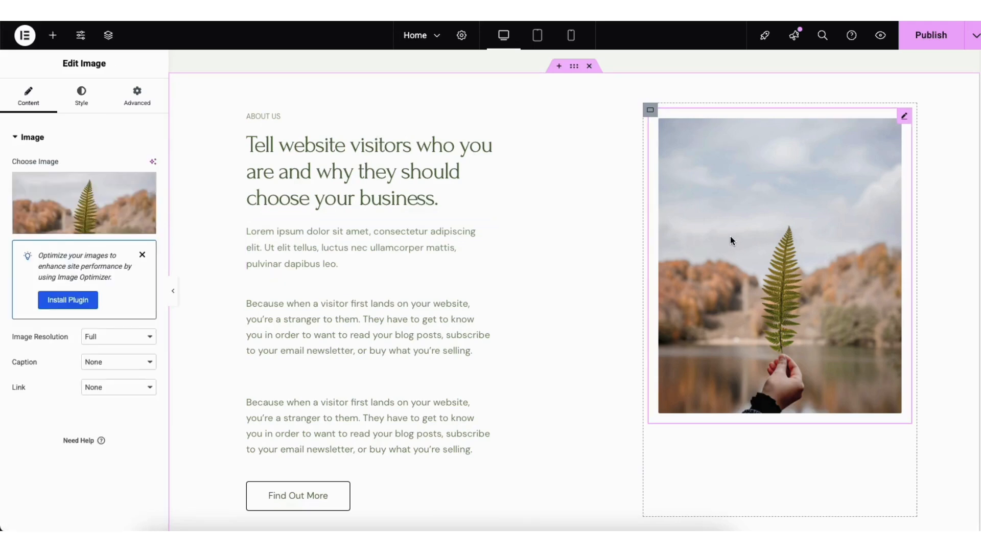
mouse_move(77, 212)
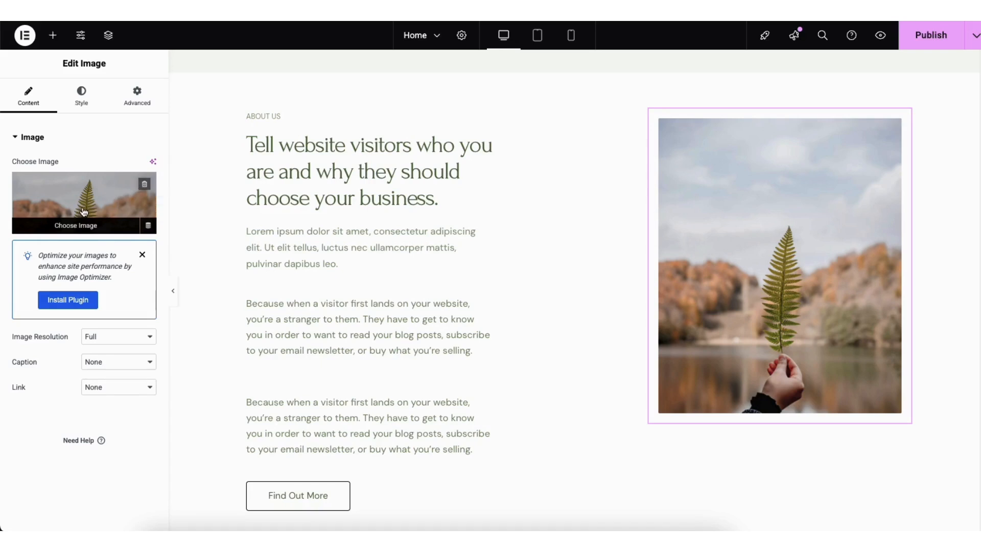
click(84, 212)
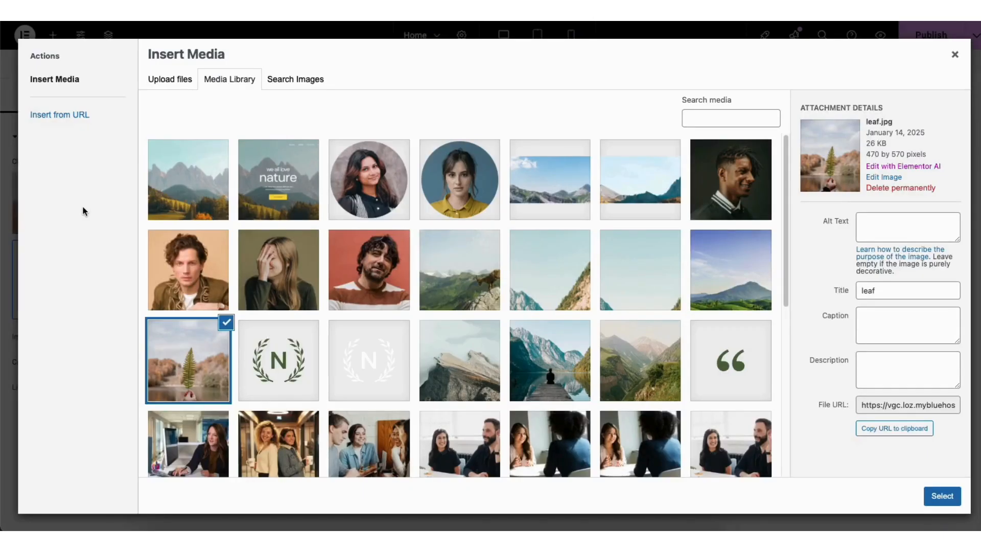
click(160, 83)
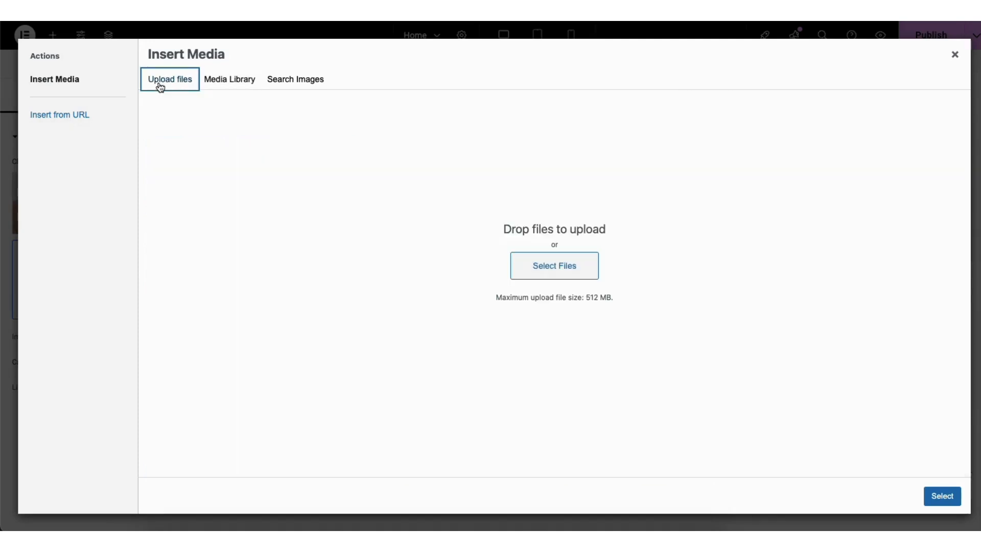
click(216, 82)
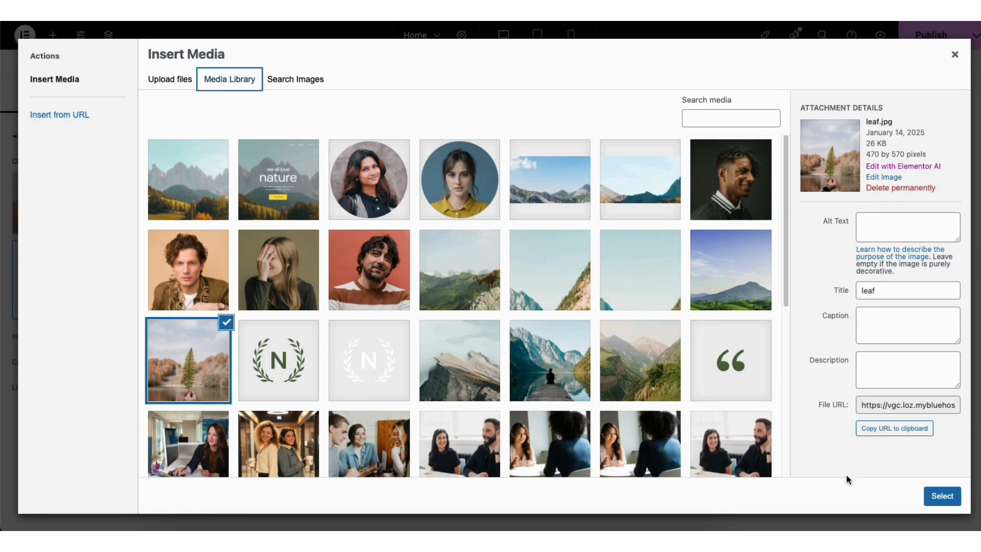
click(938, 497)
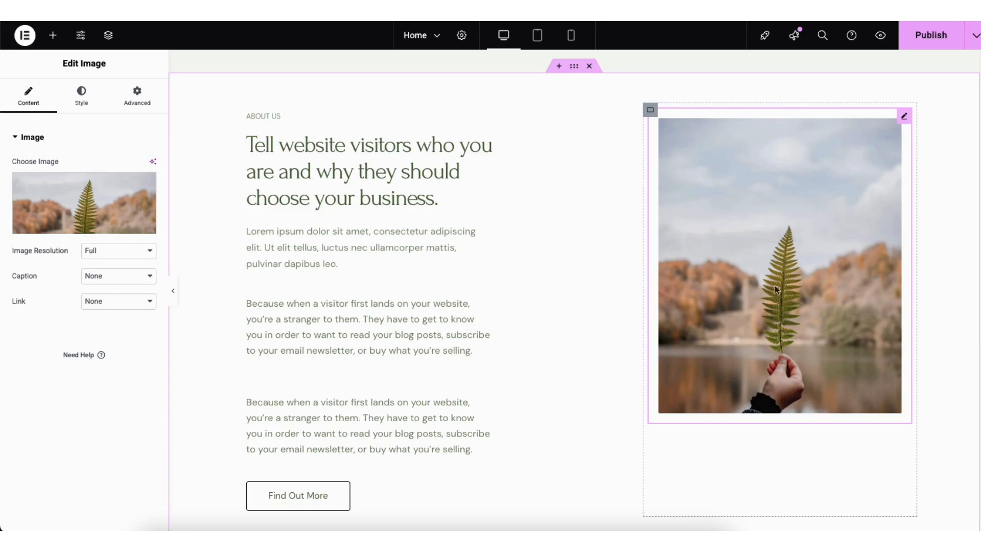
- Open the style settings of the Questions section's container and look over its background image options
scroll(966, 301, down, 2)
scroll(206, 166, down, 6)
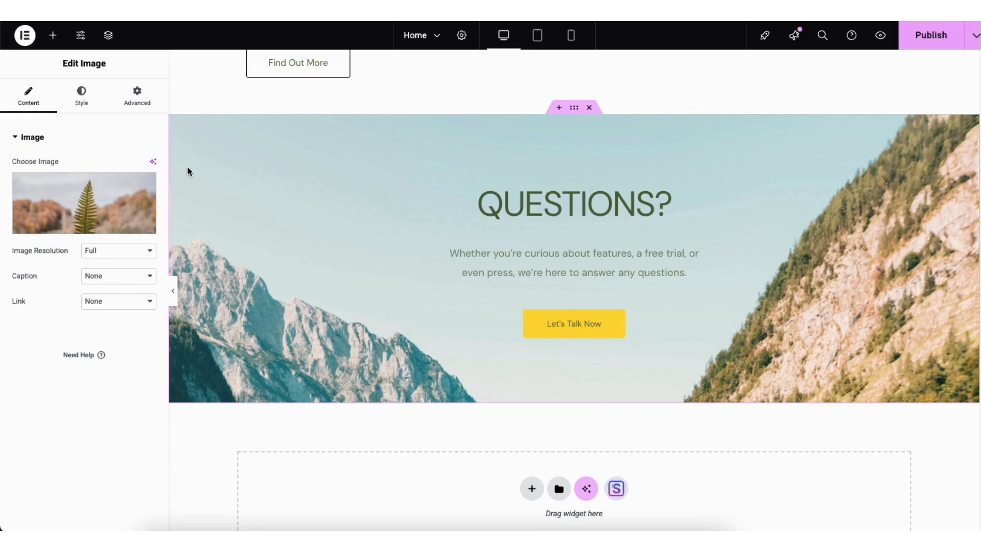
right_click(213, 151)
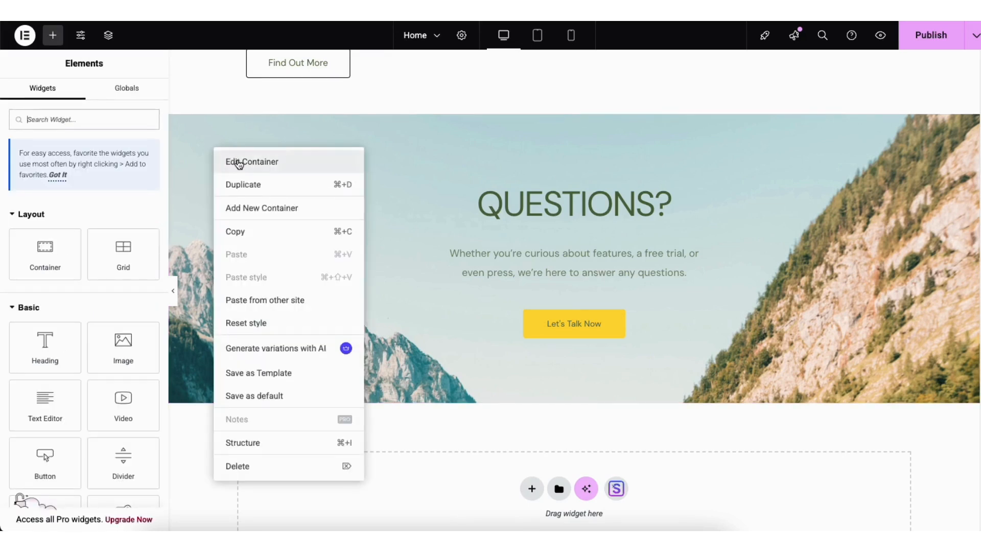
click(239, 162)
click(79, 96)
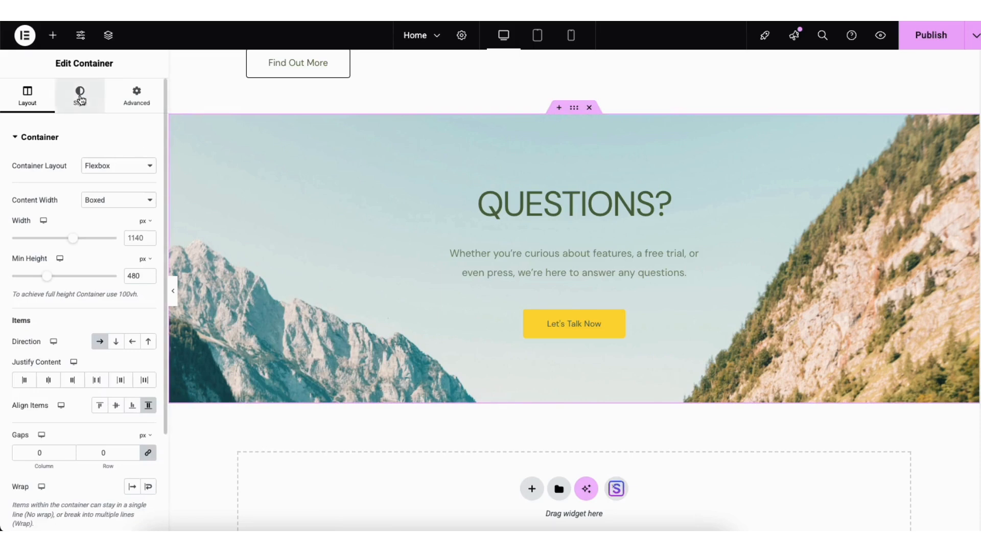
mouse_move(104, 268)
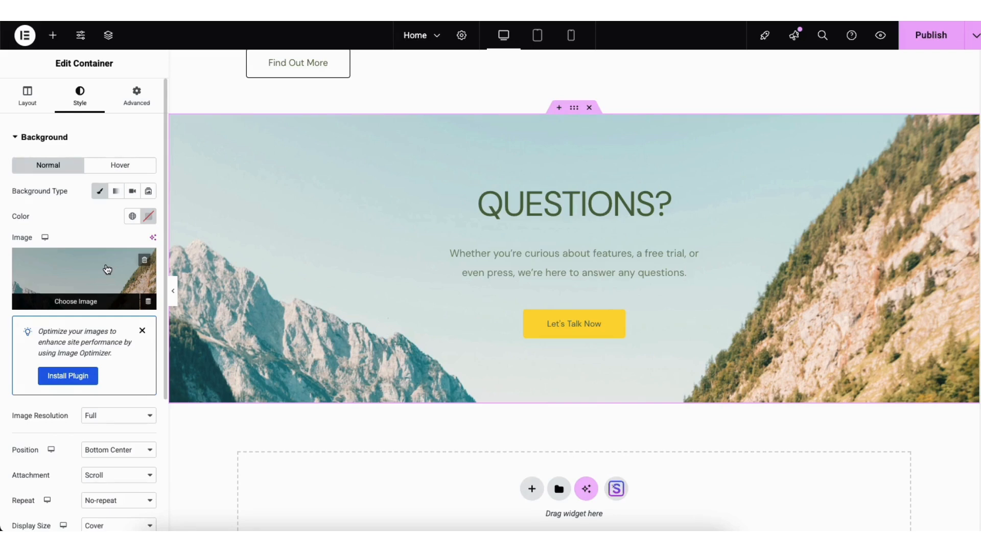
- Change the testimonial section container's background colour to white, #FFFFFF
scroll(970, 351, up, 15)
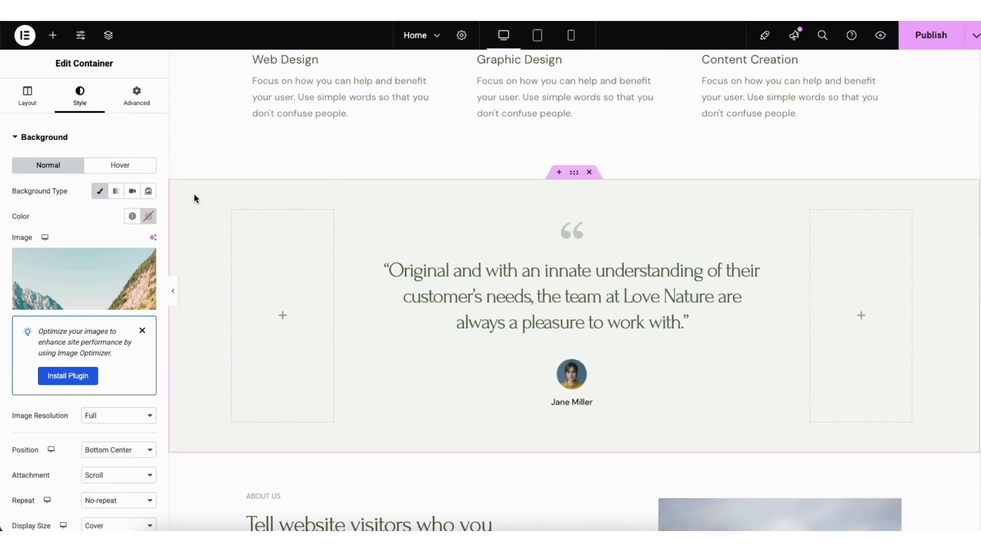
right_click(194, 198)
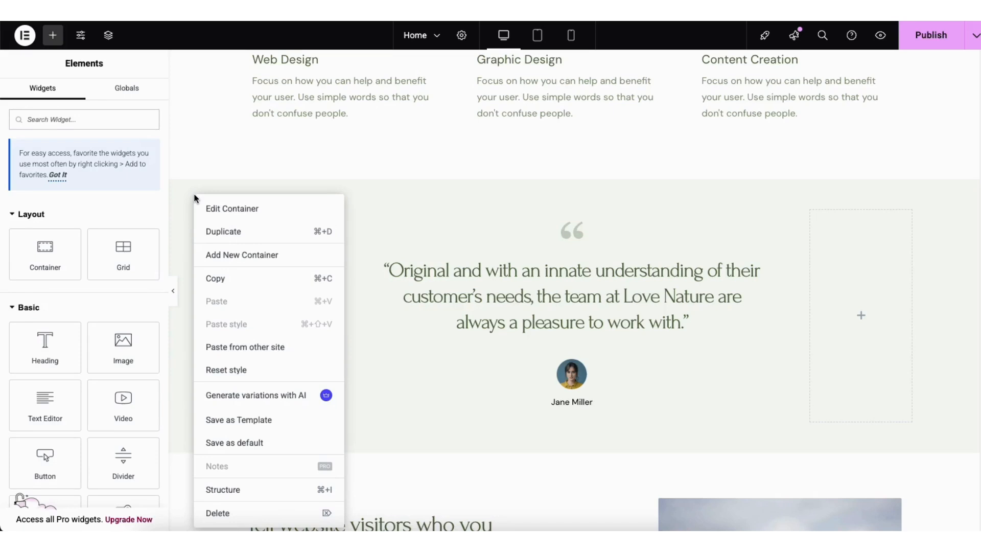
click(222, 209)
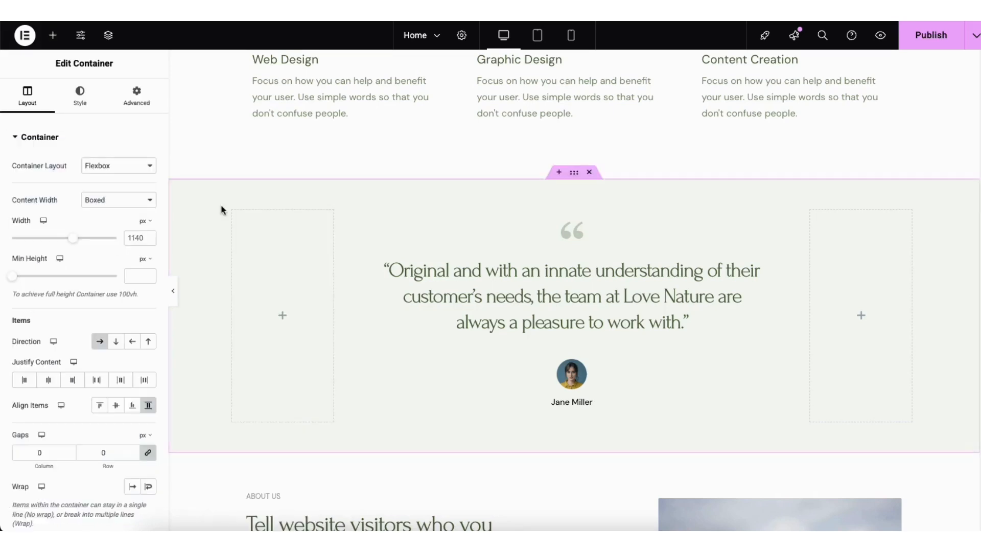
click(80, 100)
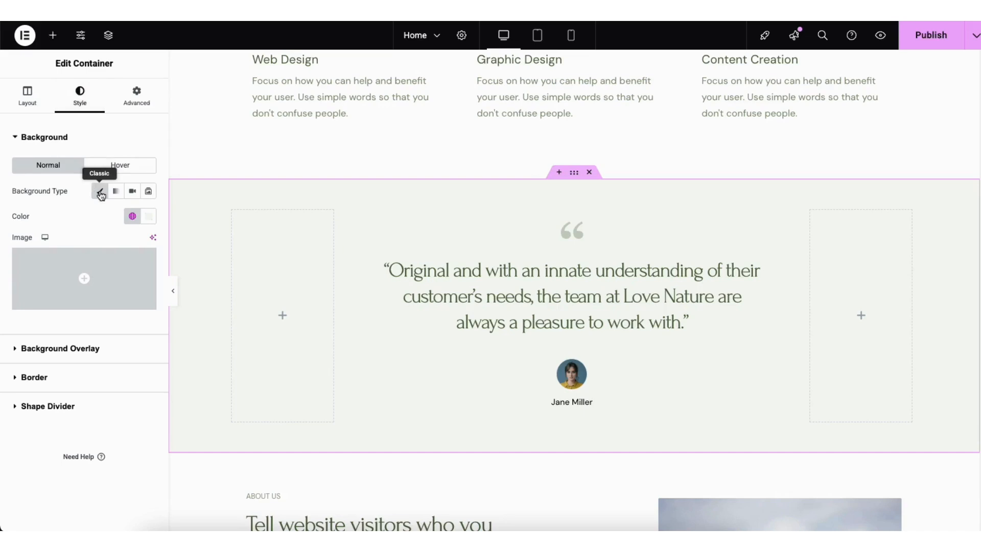
click(148, 217)
drag(122, 295, 70, 262)
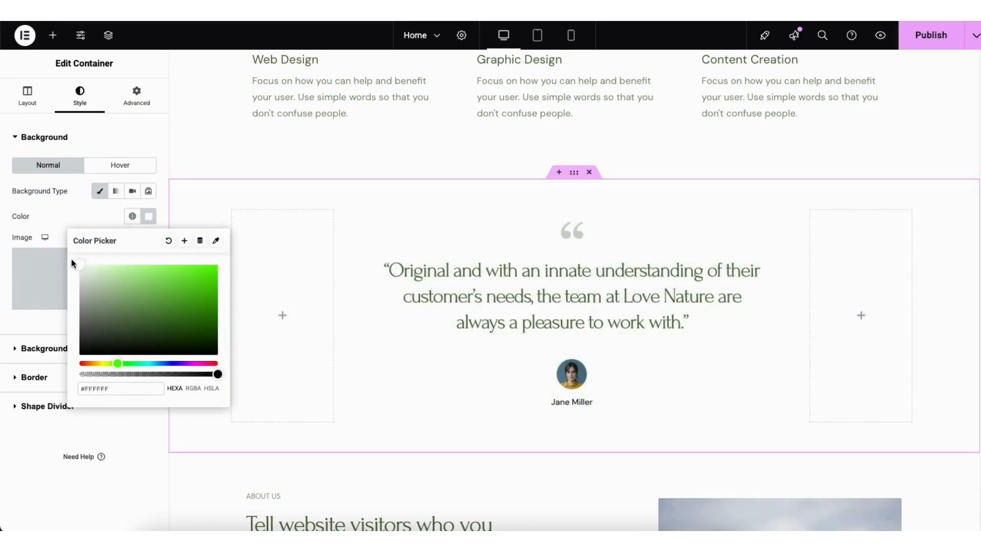
click(189, 194)
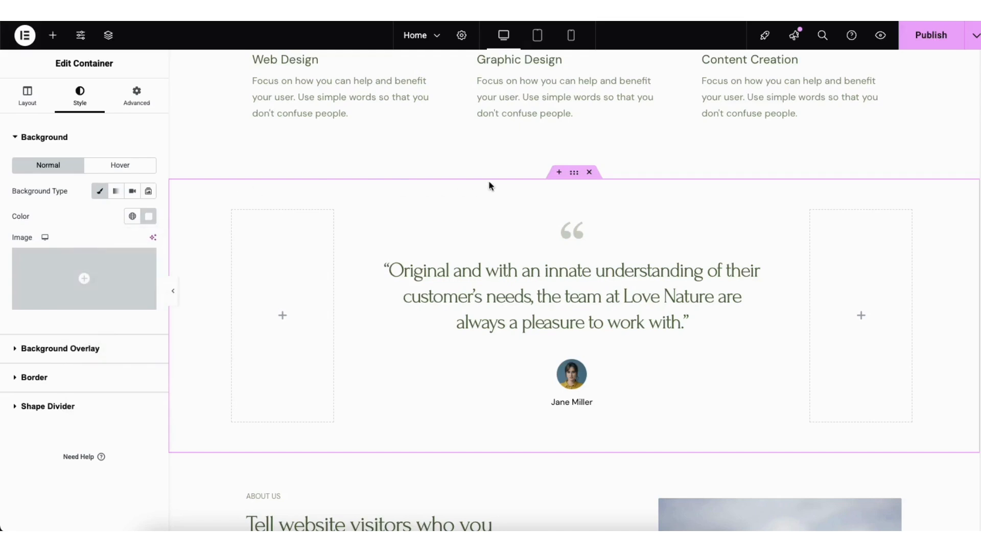
- Insert a three-column Flexbox container with a wide middle column above the testimonial section and place a Heading widget in the middle
click(558, 173)
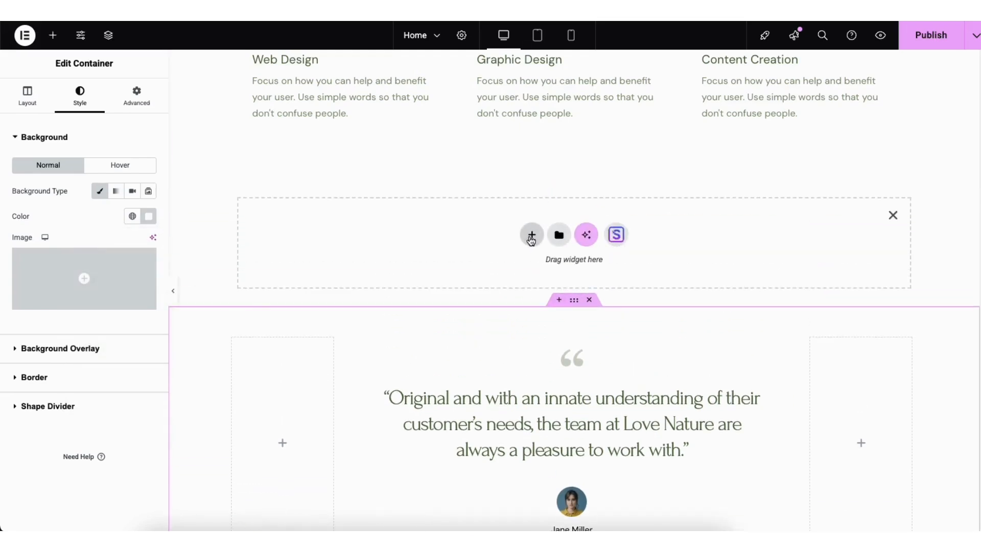
click(530, 236)
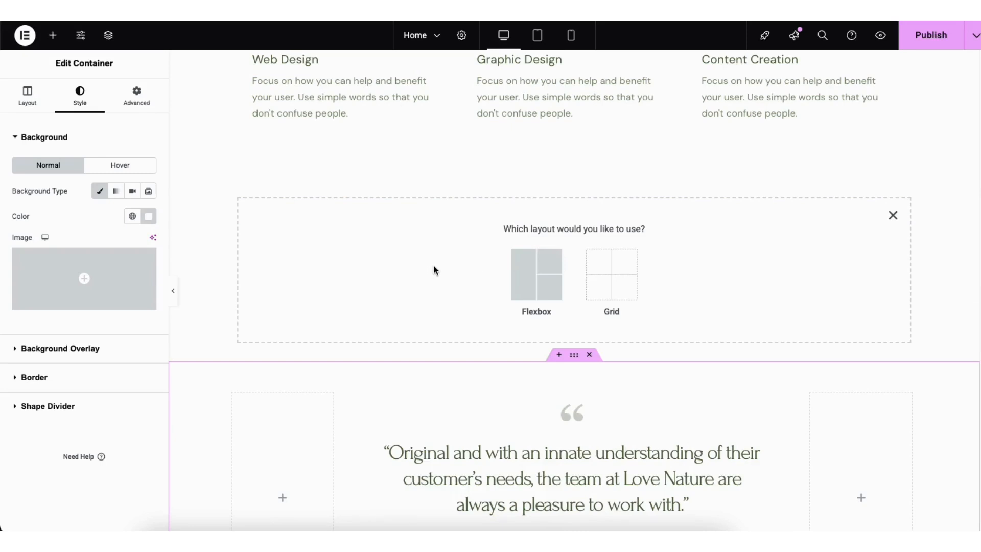
click(526, 280)
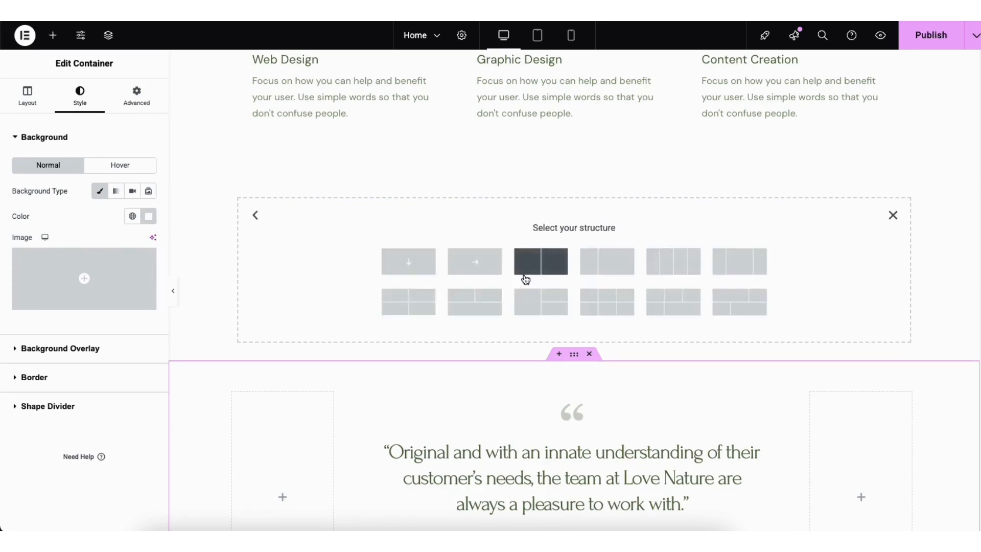
click(740, 268)
click(52, 36)
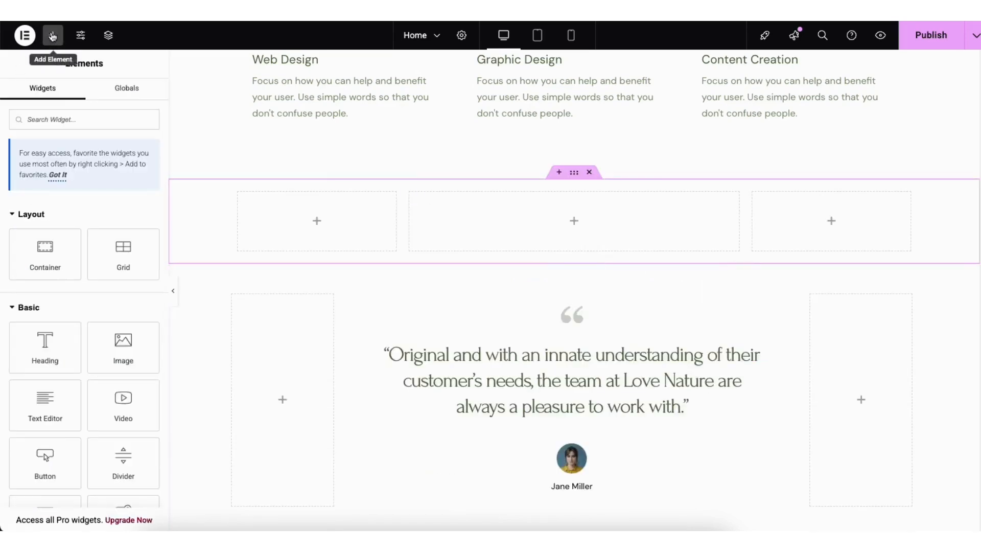
drag(45, 347, 523, 228)
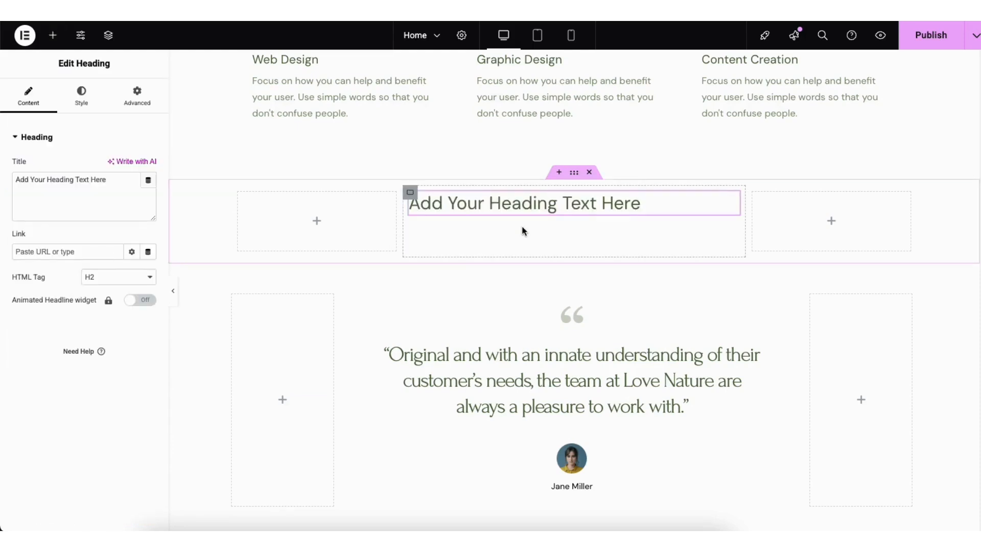
- Delete the new three-column container above the testimonial and try repositioning the testimonial section
click(575, 174)
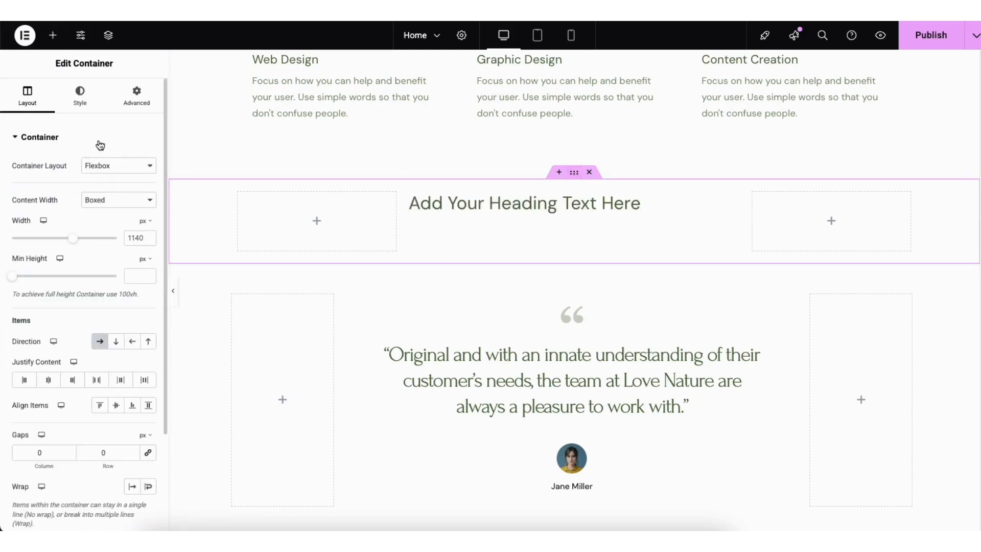
click(591, 173)
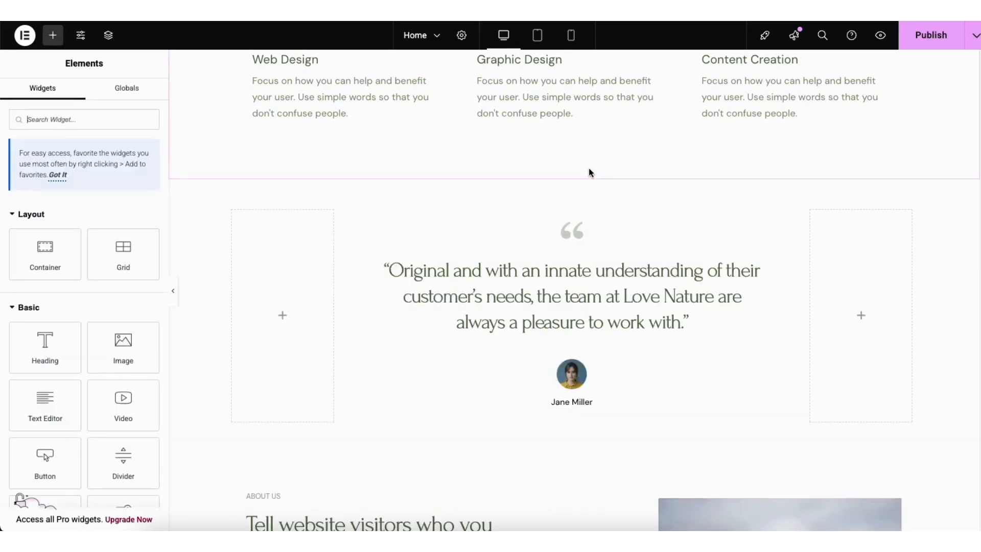
mouse_move(575, 175)
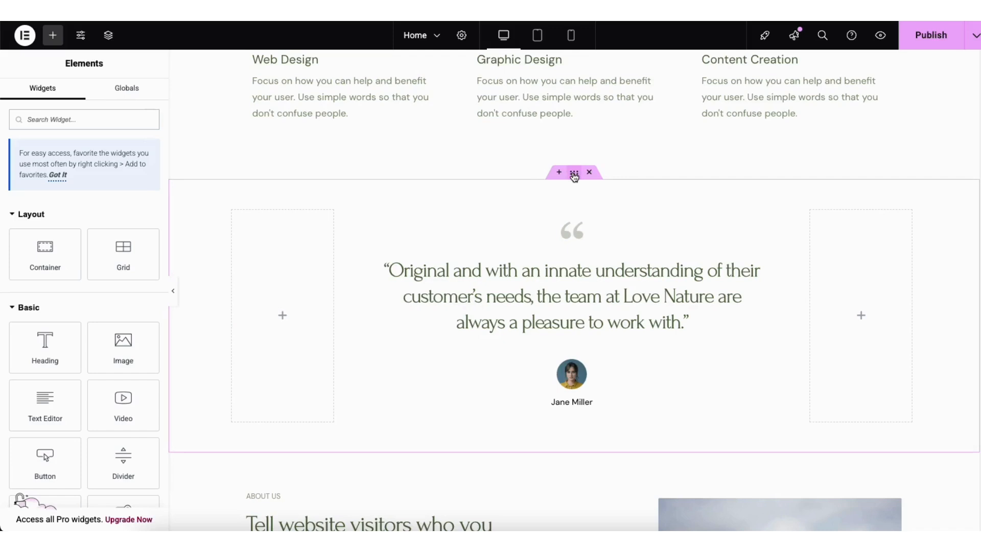
drag(575, 175, 456, 180)
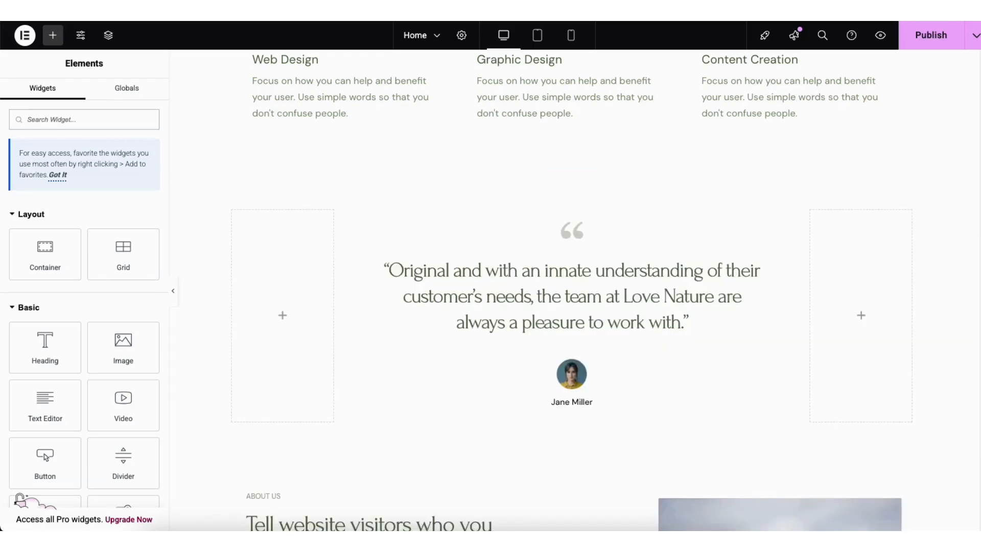
- Open the Starter Templates library from the empty area below the Questions section and show its ready-made blocks
scroll(572, 291, down, 3)
scroll(974, 409, down, 5)
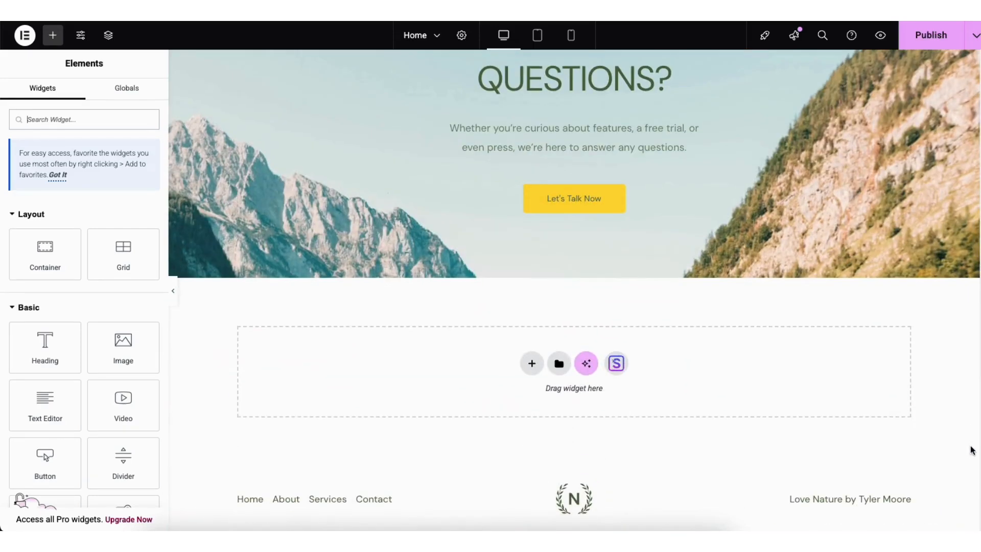
click(617, 364)
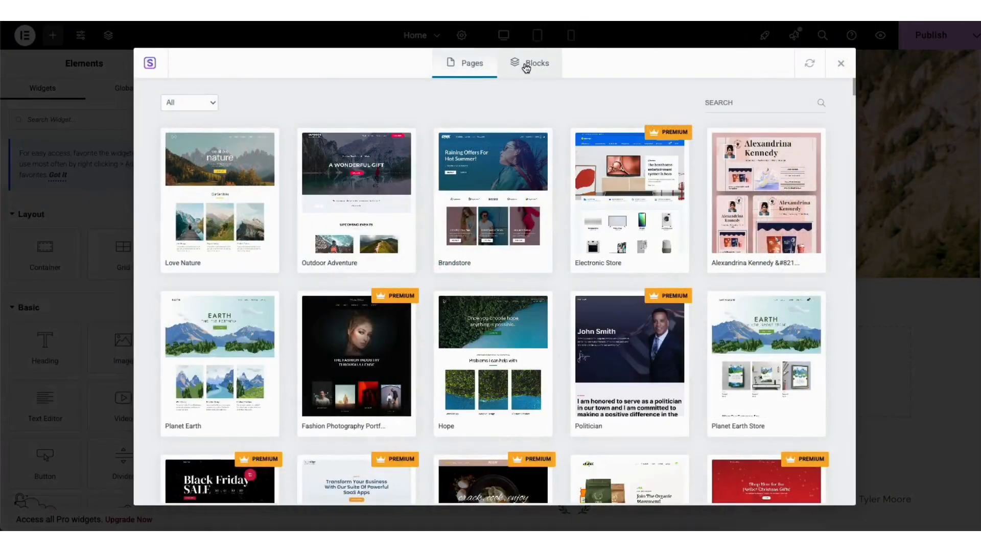
click(525, 65)
mouse_move(852, 82)
mouse_down()
mouse_move(848, 159)
mouse_move(843, 69)
mouse_up()
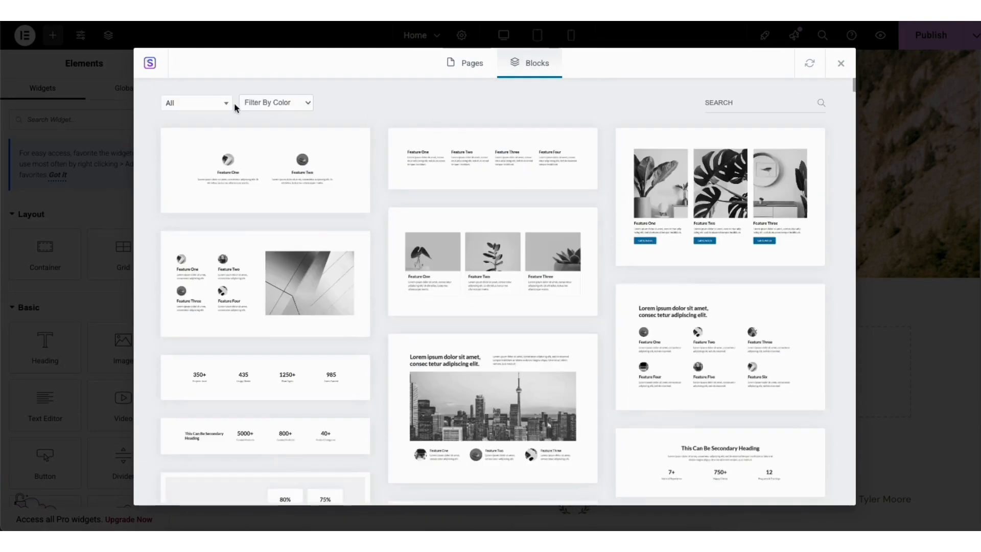
- Look over the category and colour filters and import the three-feature block with plant images and no buttons
click(205, 103)
mouse_move(226, 148)
mouse_down()
mouse_move(229, 206)
mouse_move(229, 136)
mouse_up()
click(325, 108)
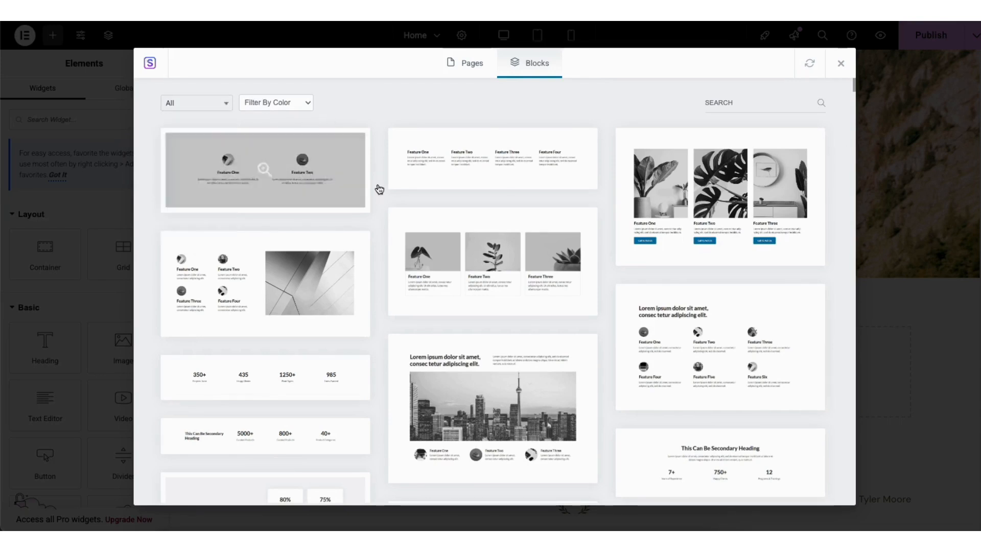
click(452, 265)
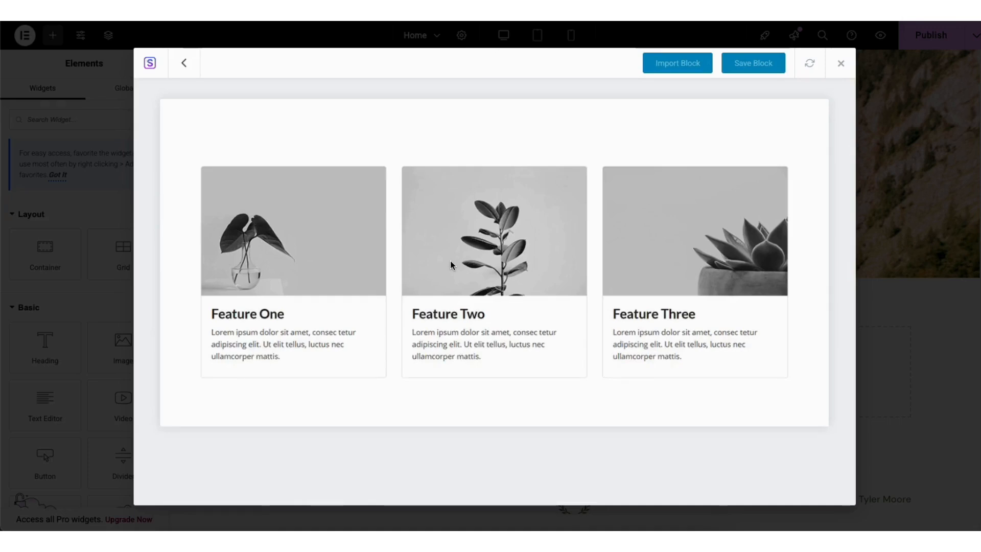
click(666, 63)
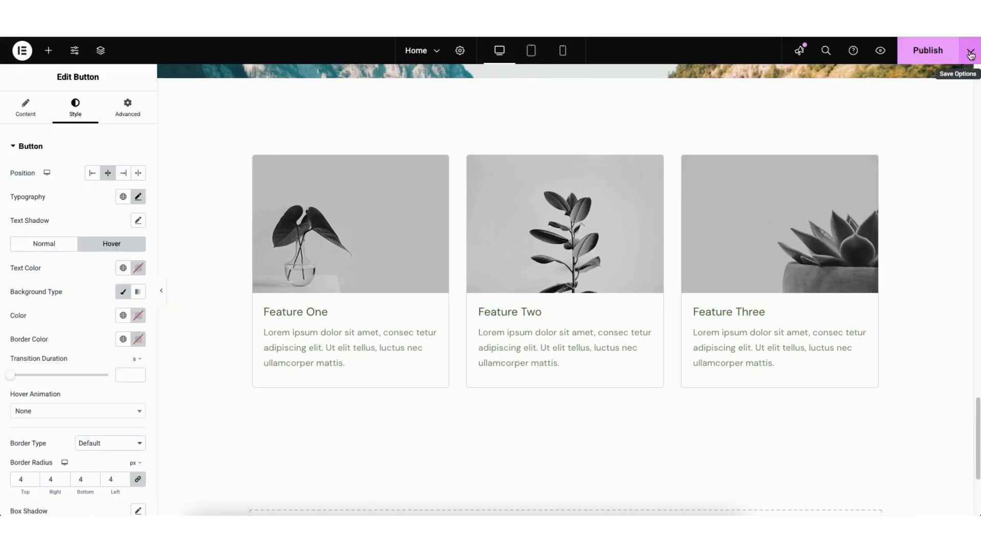
- Save the home page as a draft and preview the site through to the form on its Contact page
click(970, 51)
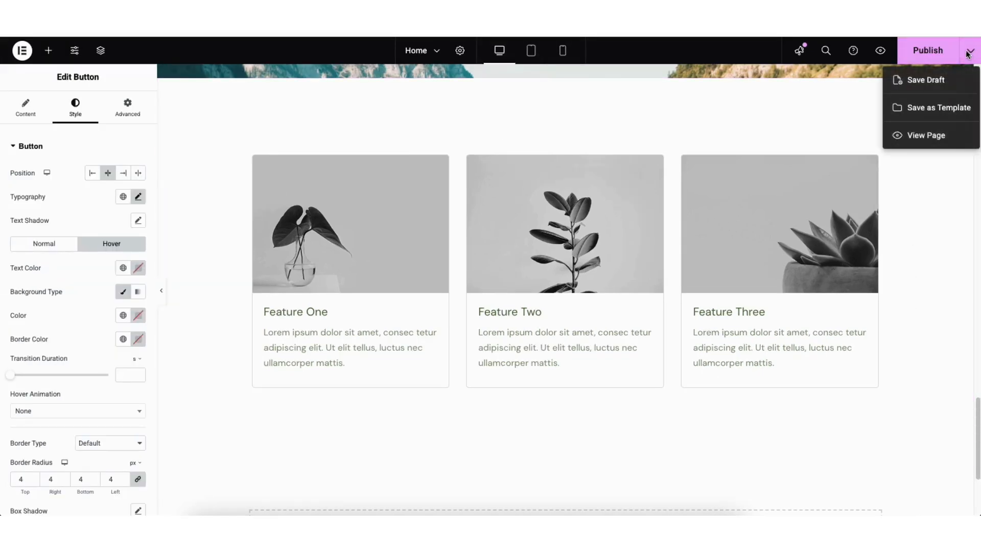
click(925, 81)
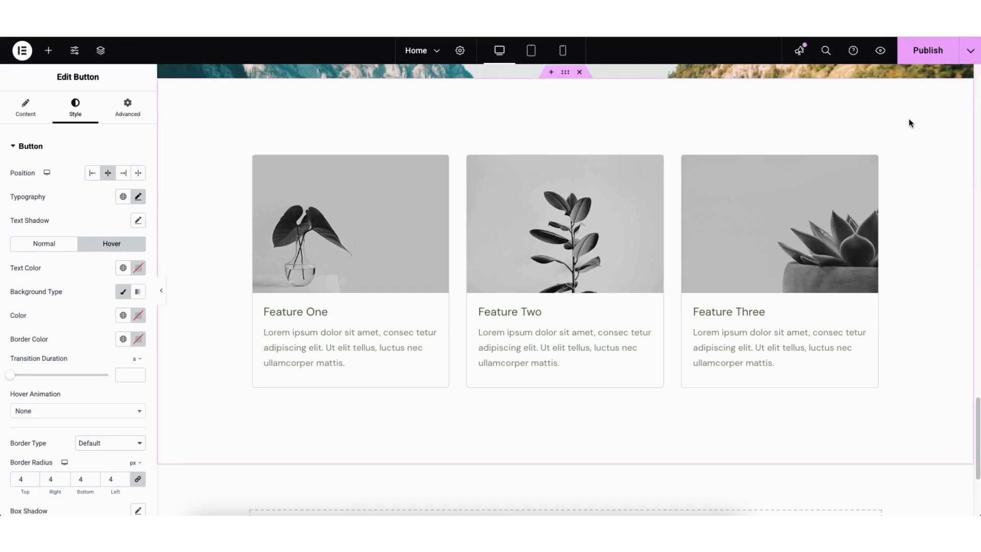
click(879, 52)
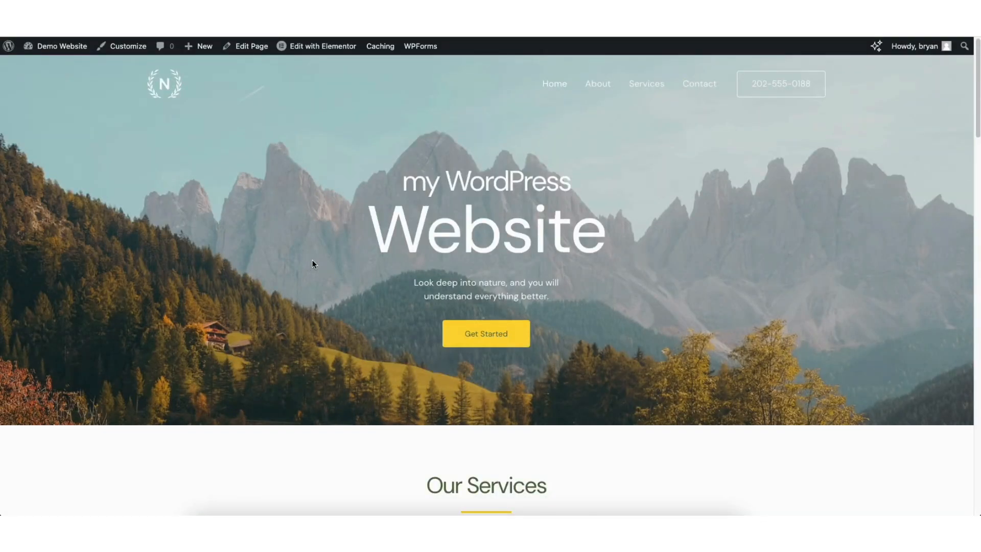
click(699, 84)
drag(978, 79, 957, 180)
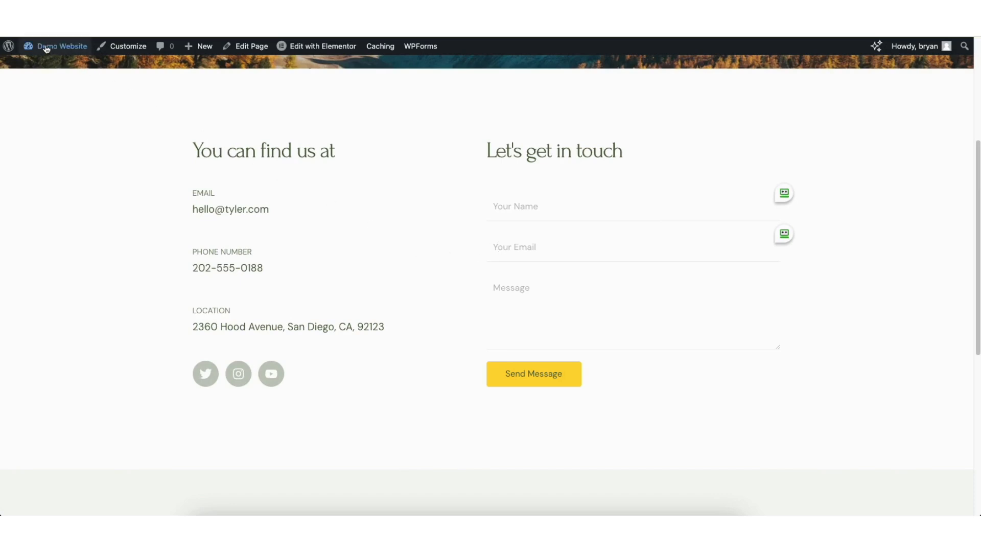
- Return to the WordPress dashboard and open the existing Contact Form for editing in WPForms
mouse_move(45, 49)
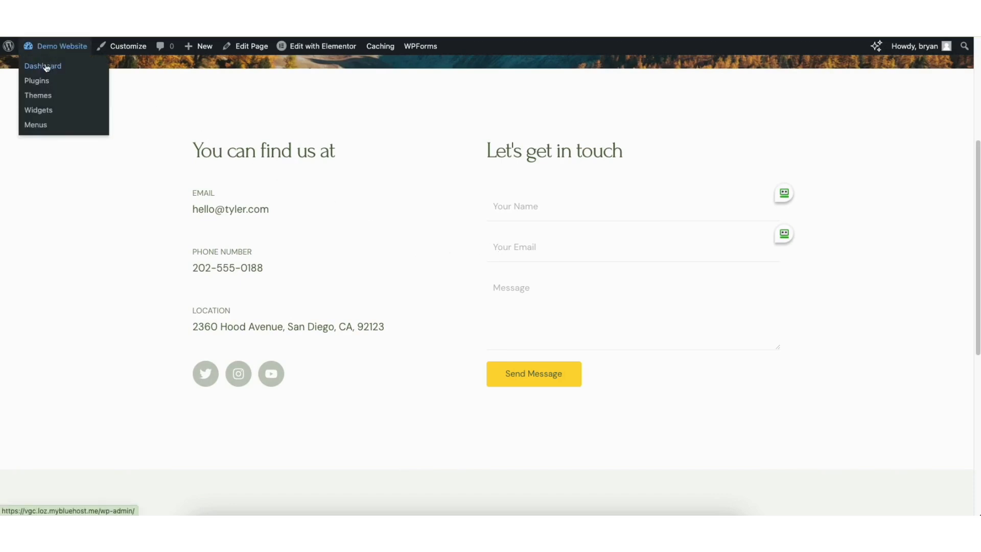
click(45, 70)
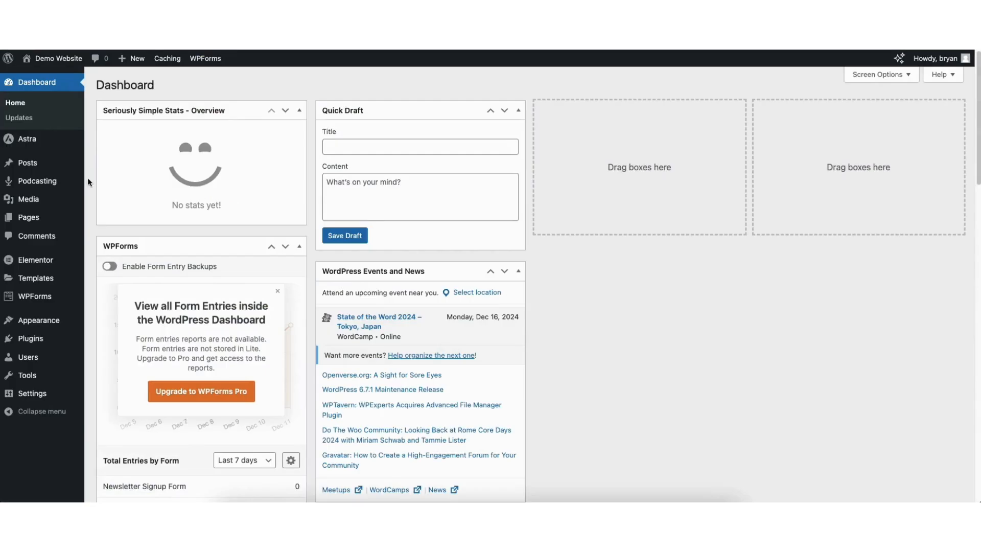
mouse_move(28, 297)
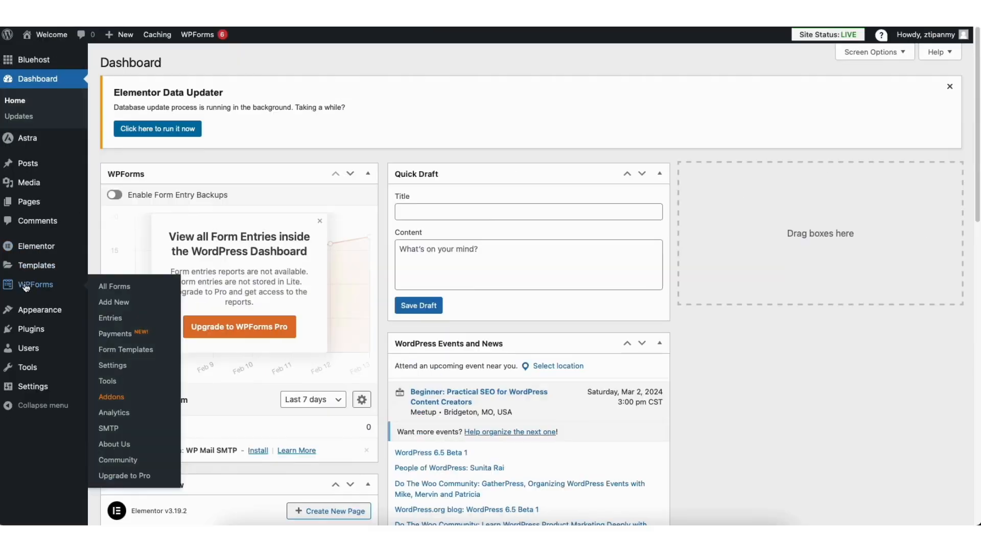
click(38, 283)
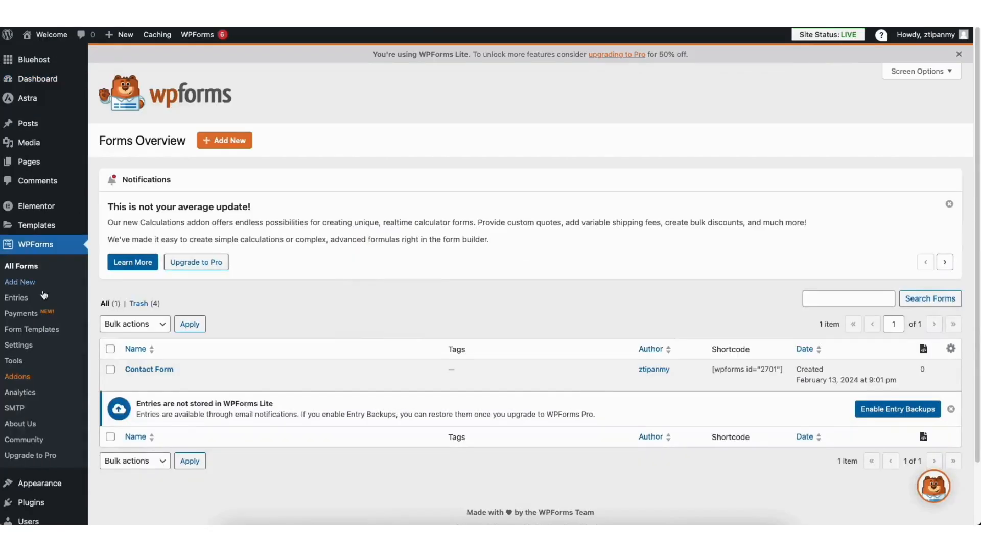
mouse_move(139, 374)
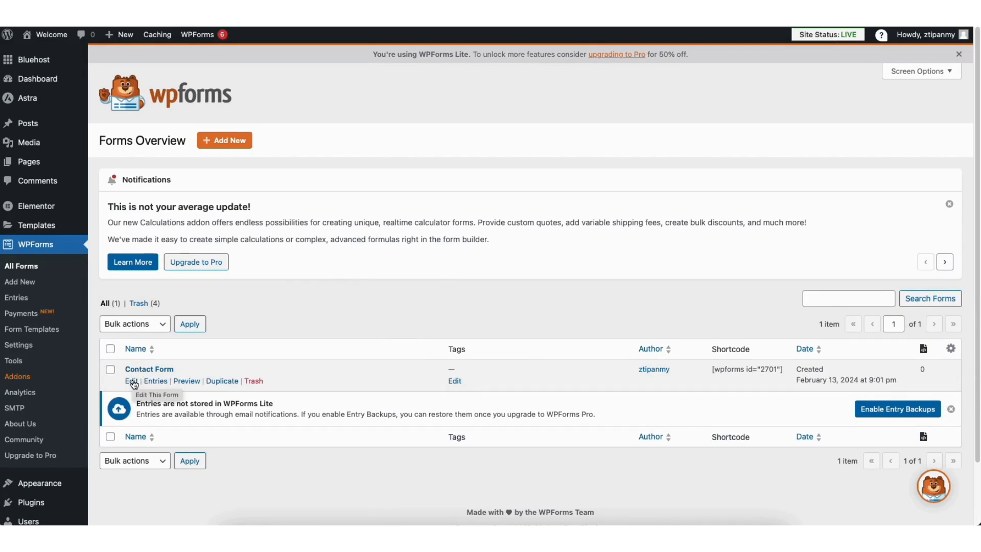
click(132, 381)
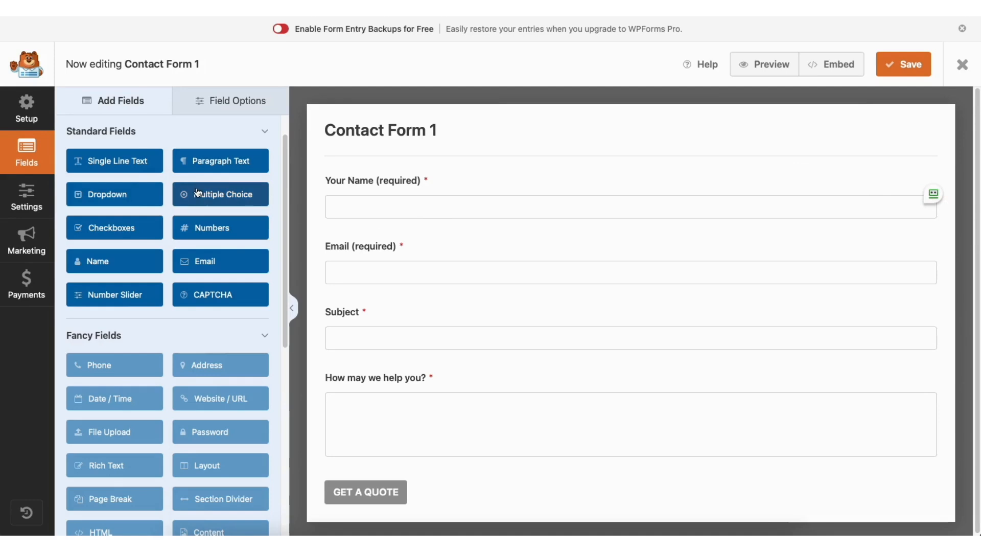
- Add a Single Line Text field to the contact form between the Your Name and Email fields
mouse_move(364, 179)
mouse_down()
mouse_move(369, 261)
mouse_move(364, 184)
mouse_up()
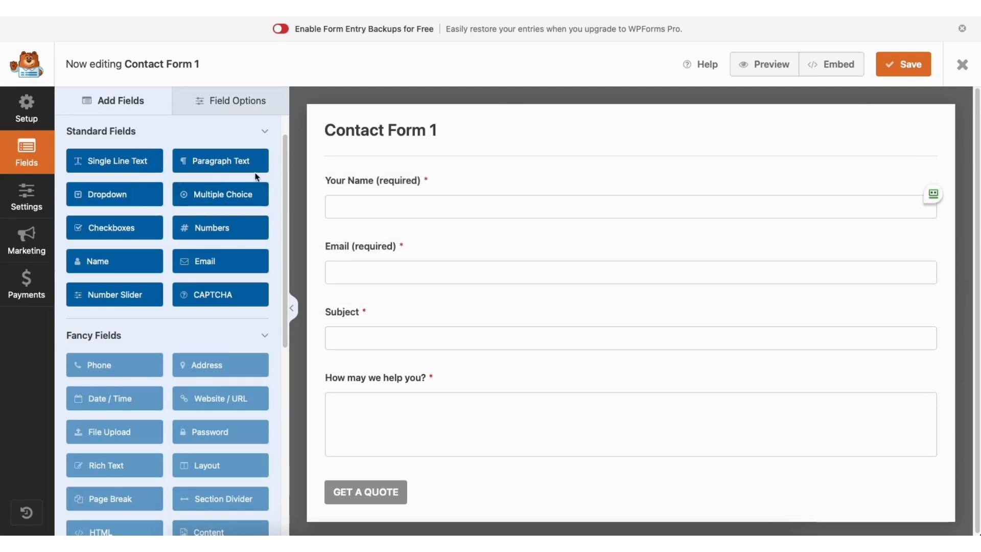
drag(127, 163, 384, 240)
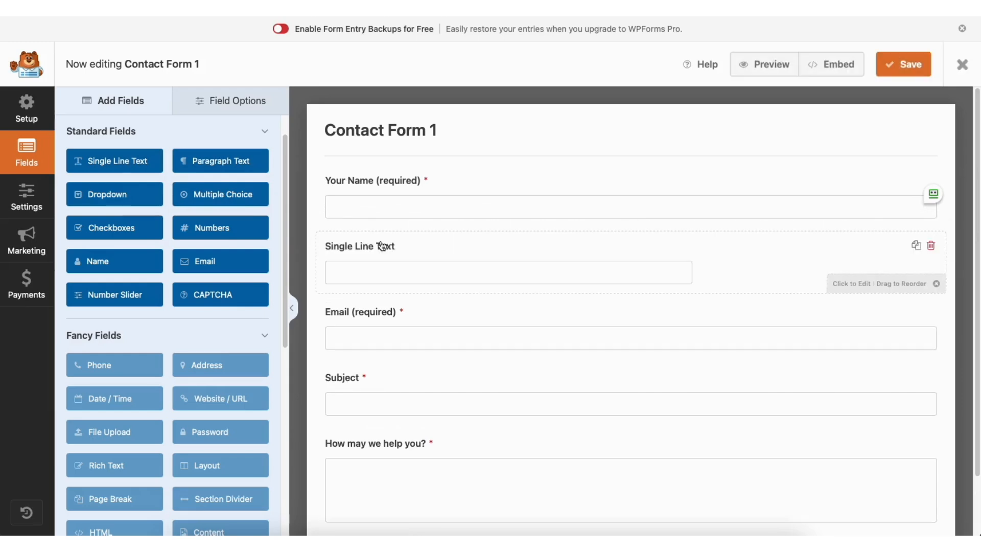
- Open the Your Name field's general options, turn its Required setting off and switch it back on
click(231, 102)
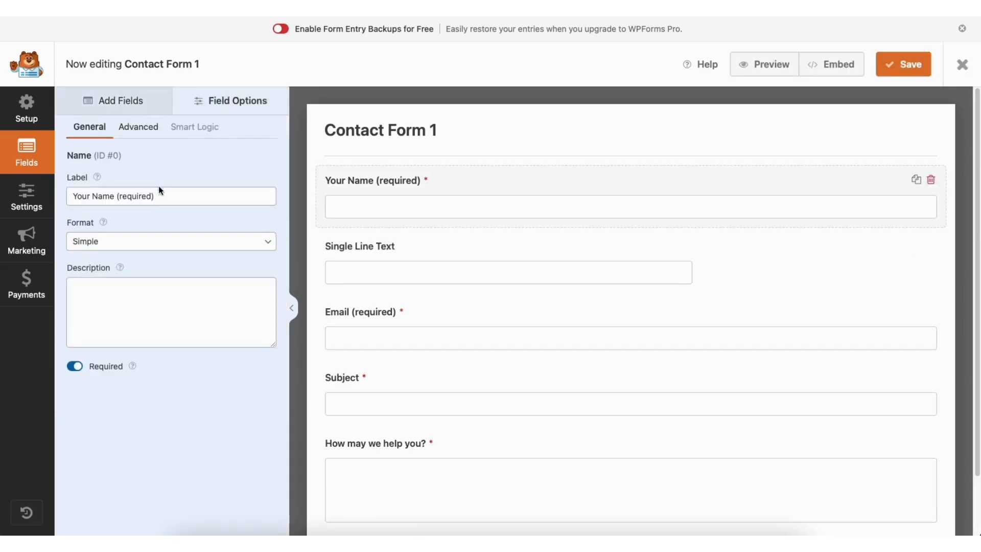
click(150, 196)
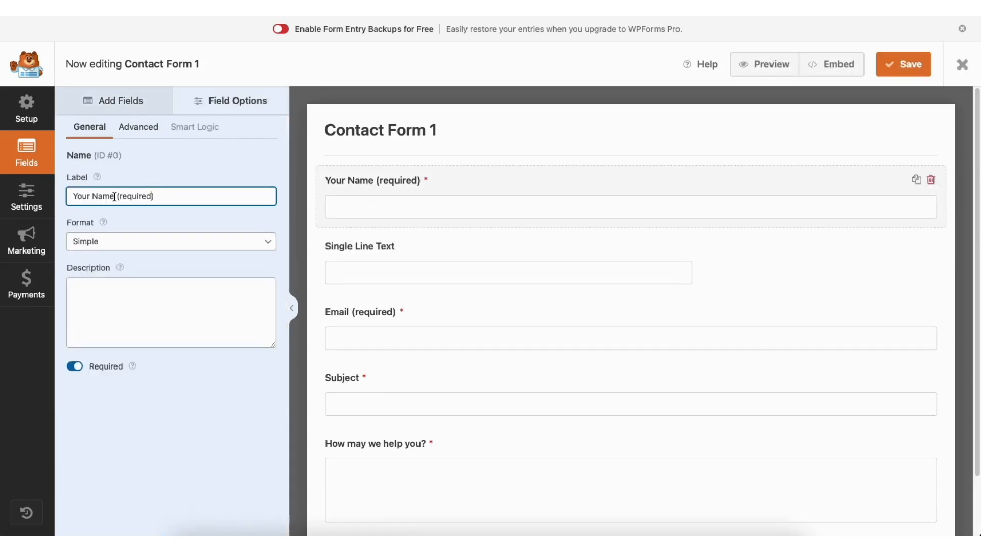
click(75, 366)
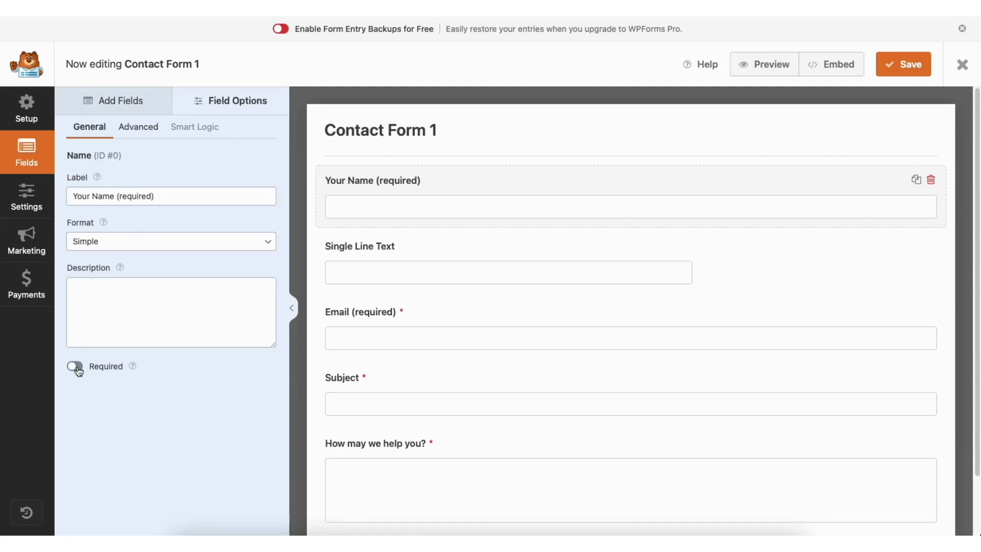
click(76, 368)
- Look over the Your Name field's advanced options and its field size choices, keeping Large
click(151, 131)
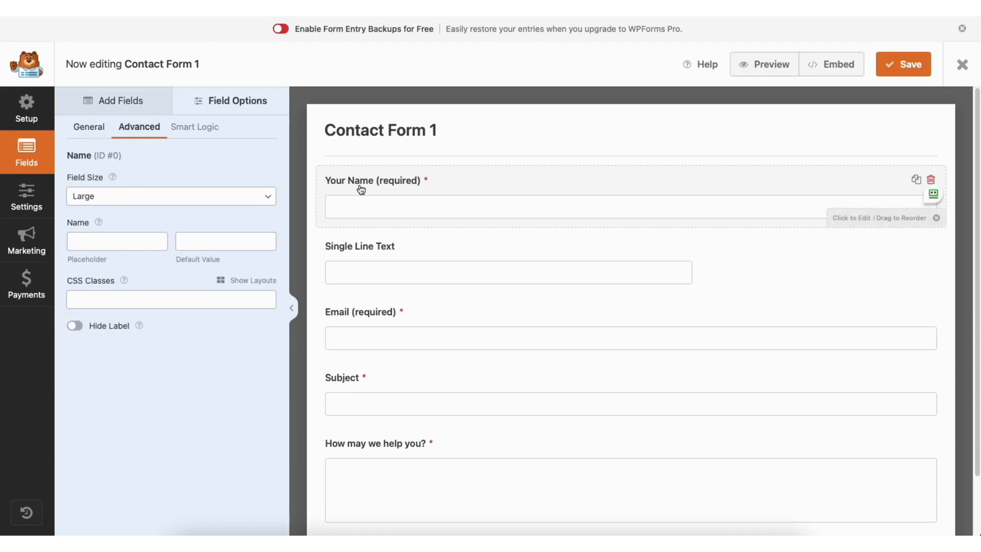
click(135, 197)
click(134, 193)
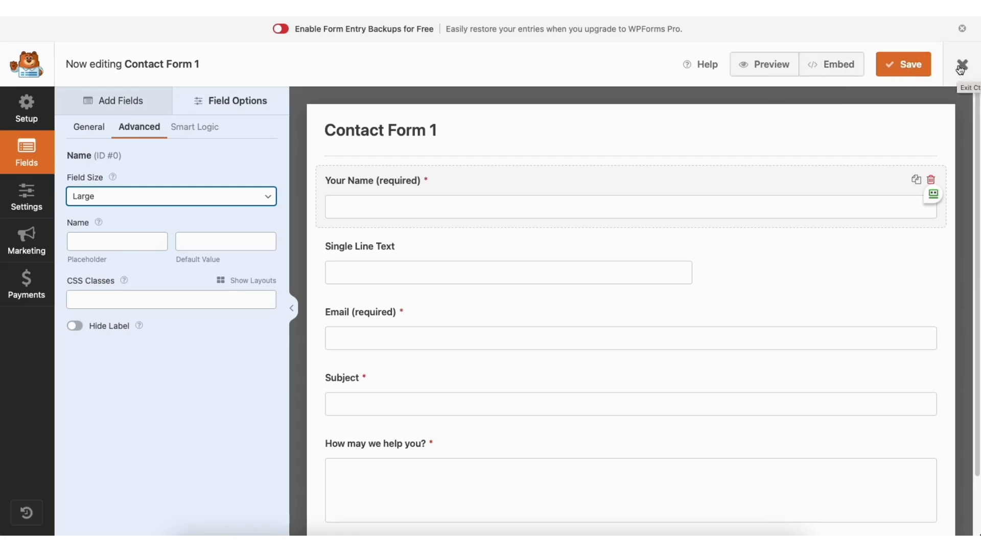
- Review the form's General, Spam Protection and Security, Notifications and Confirmations settings
click(28, 197)
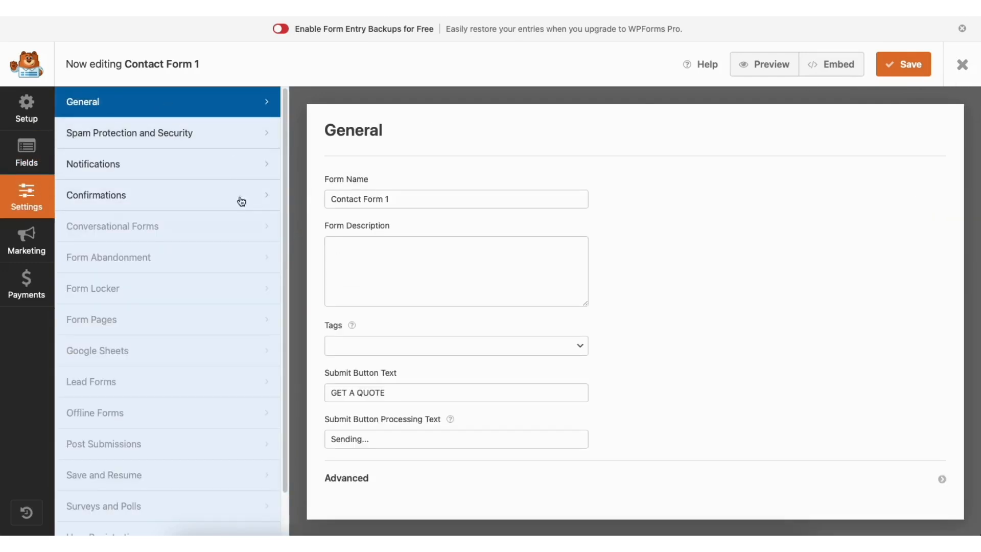
click(206, 141)
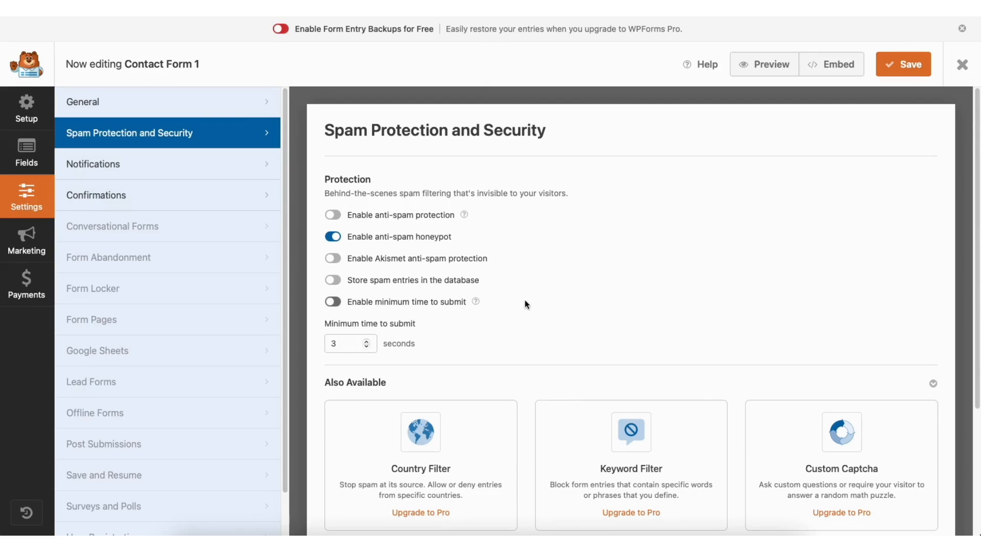
click(187, 165)
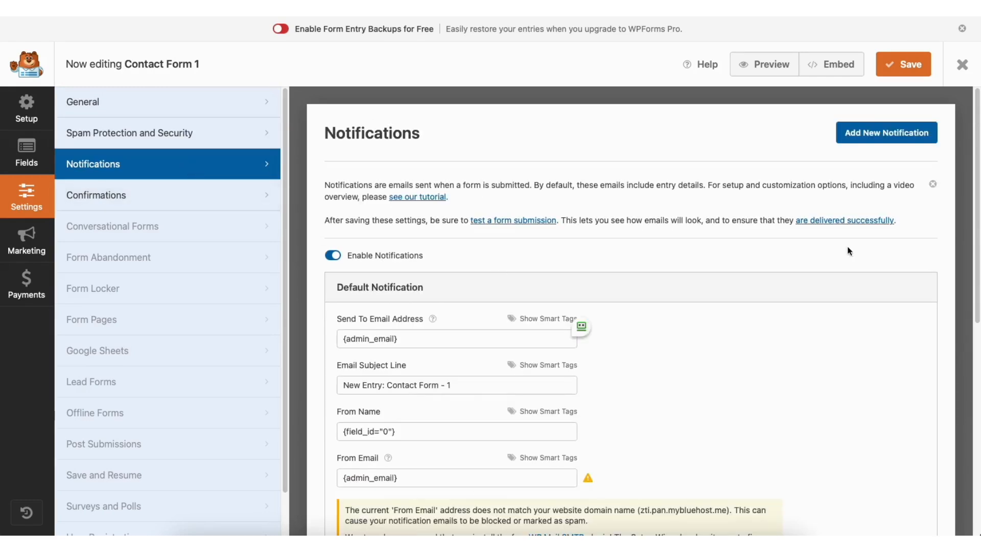
drag(976, 168, 976, 277)
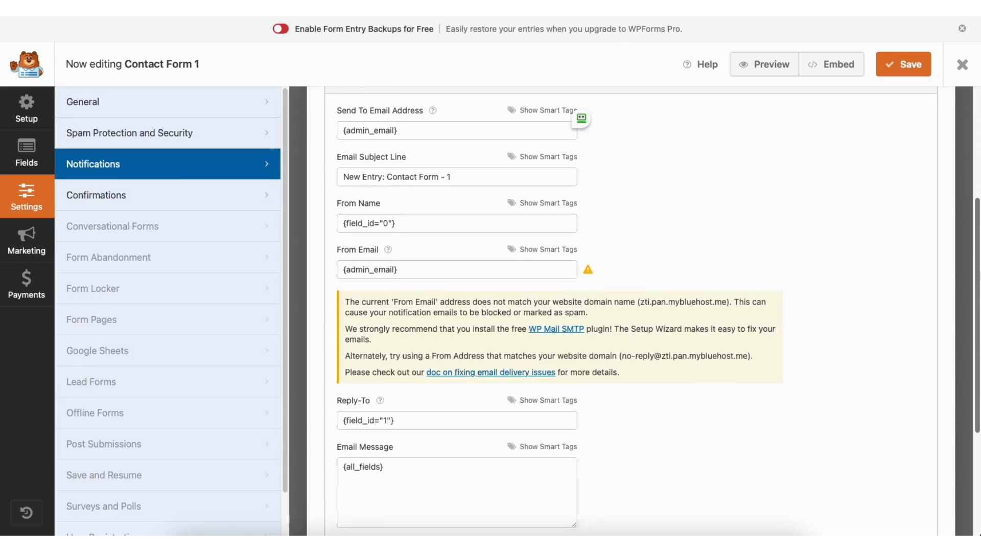
click(190, 197)
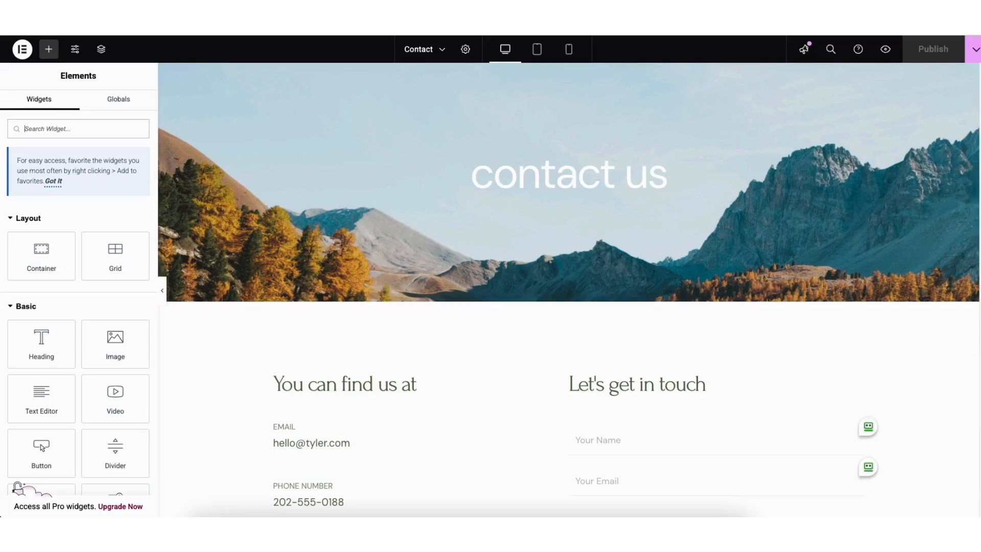
- Find the Google Maps widget and place it in the empty area below the Contact page's team photos
scroll(973, 258, down, 8)
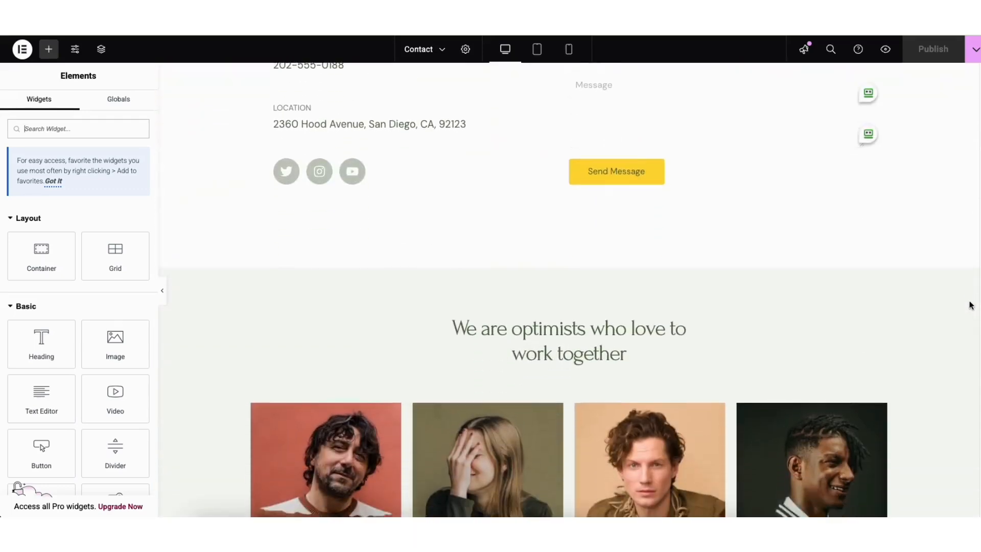
scroll(963, 357, down, 6)
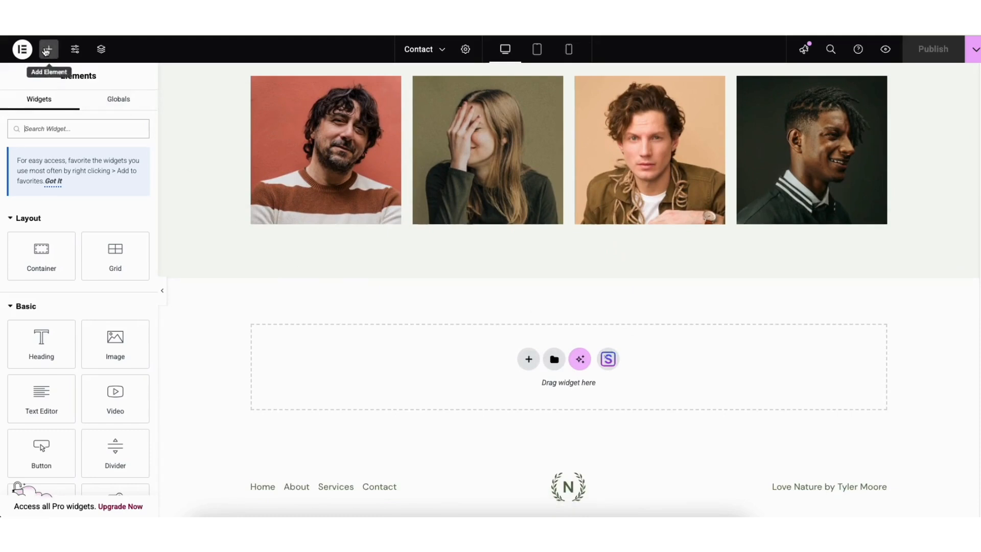
click(57, 128)
text(maps)
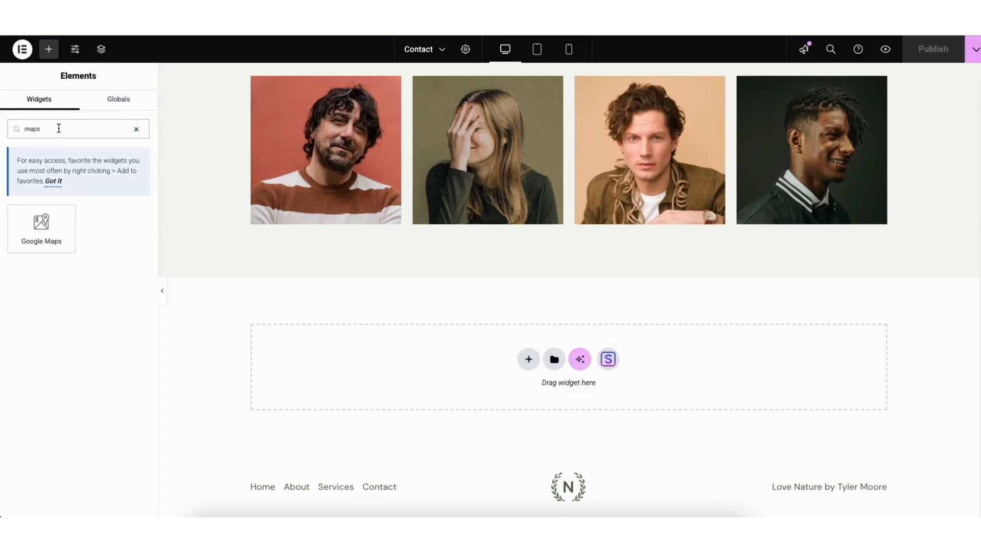
drag(35, 235, 506, 369)
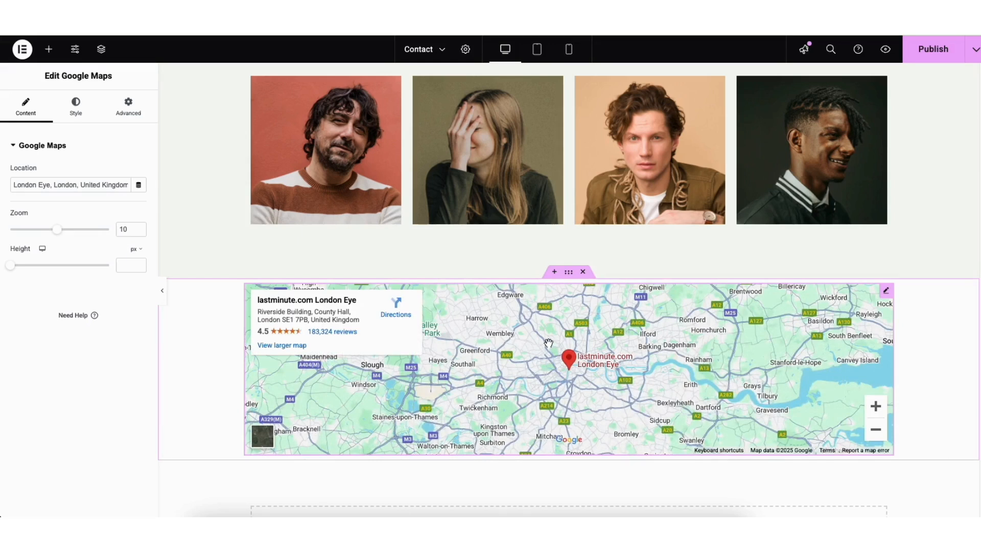
- Set the map's zoom to 8 and its height to 330 px, keeping the London Eye location
drag(14, 185, 127, 186)
click(100, 202)
drag(58, 229, 51, 234)
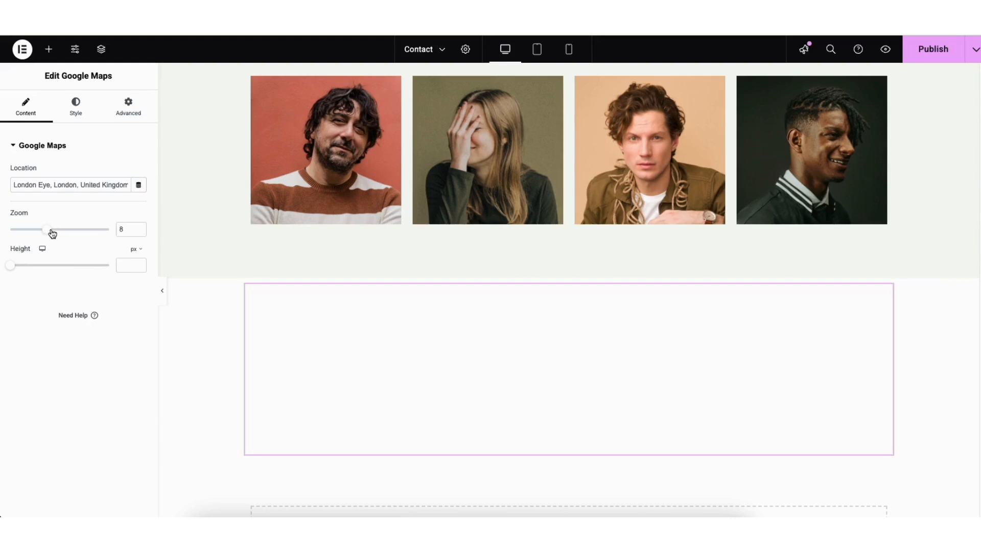
drag(13, 267, 34, 272)
- Save the Contact page as a draft and reload the editor to check the map section
click(975, 50)
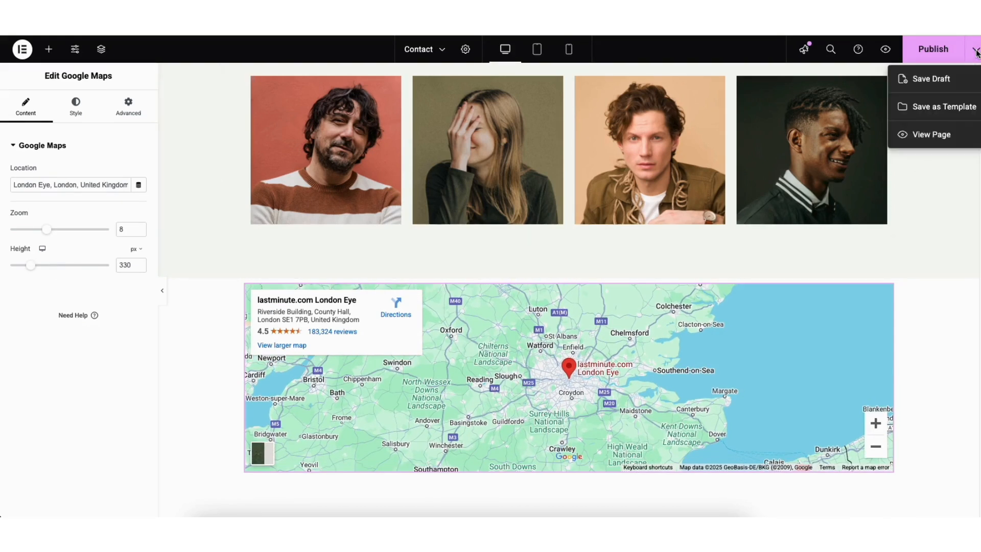
click(928, 80)
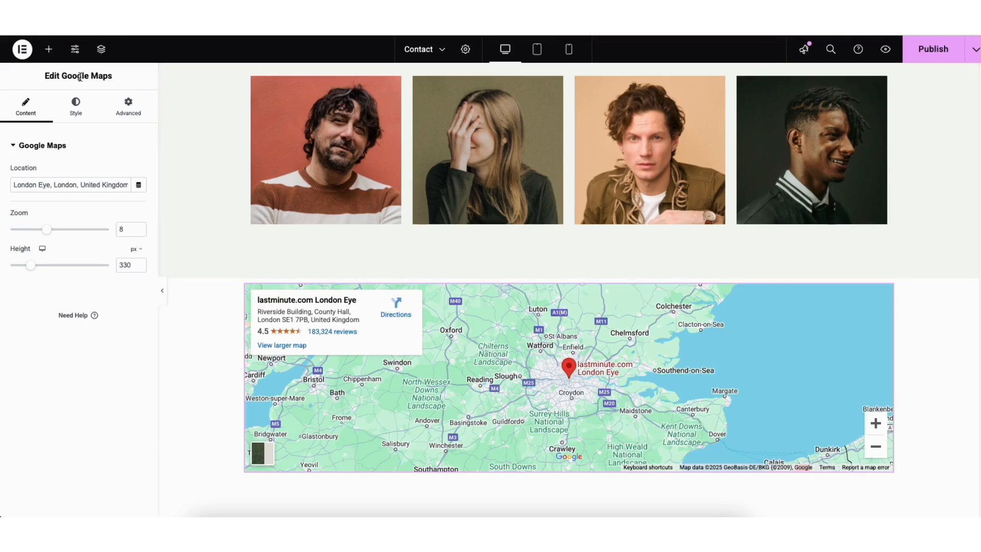
key(super+r)
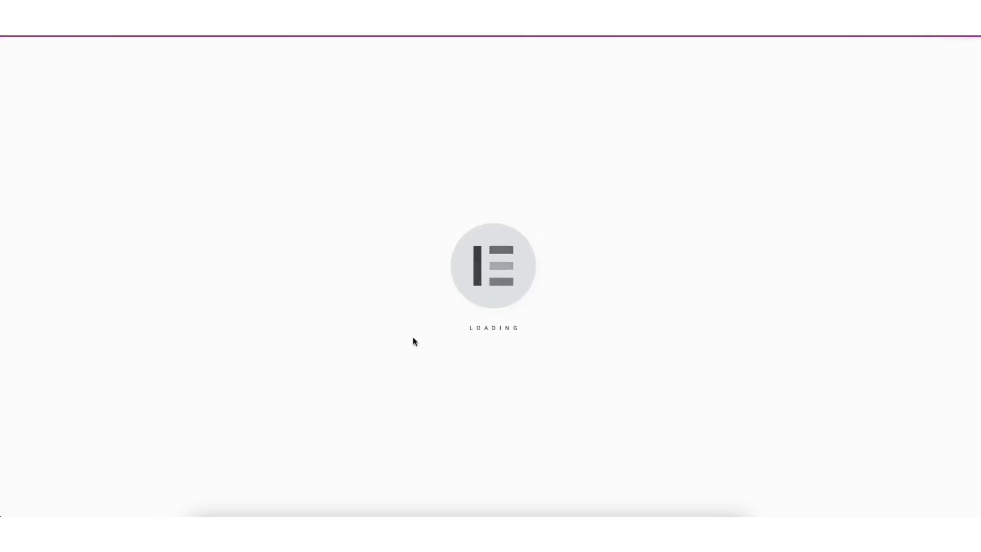
scroll(969, 299, down, 8)
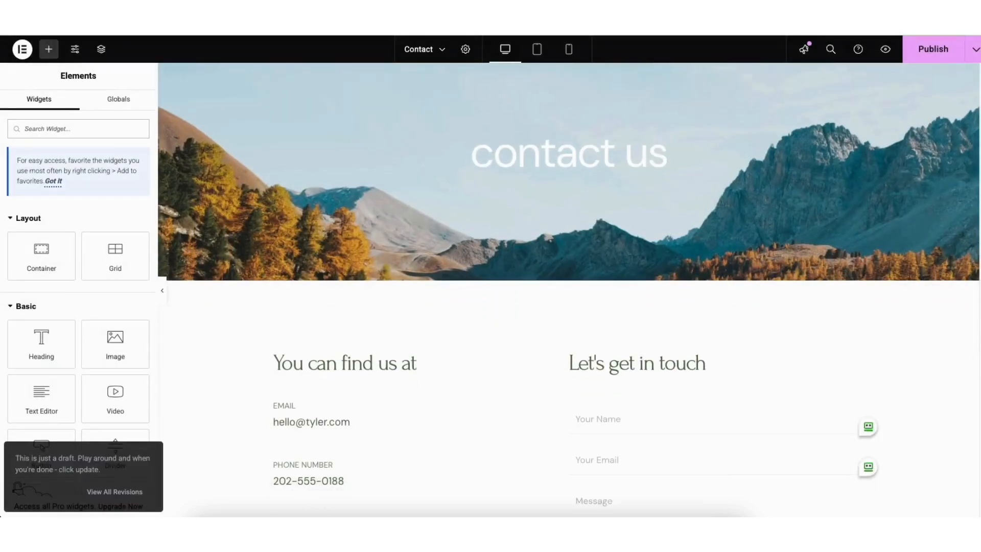
scroll(969, 298, down, 9)
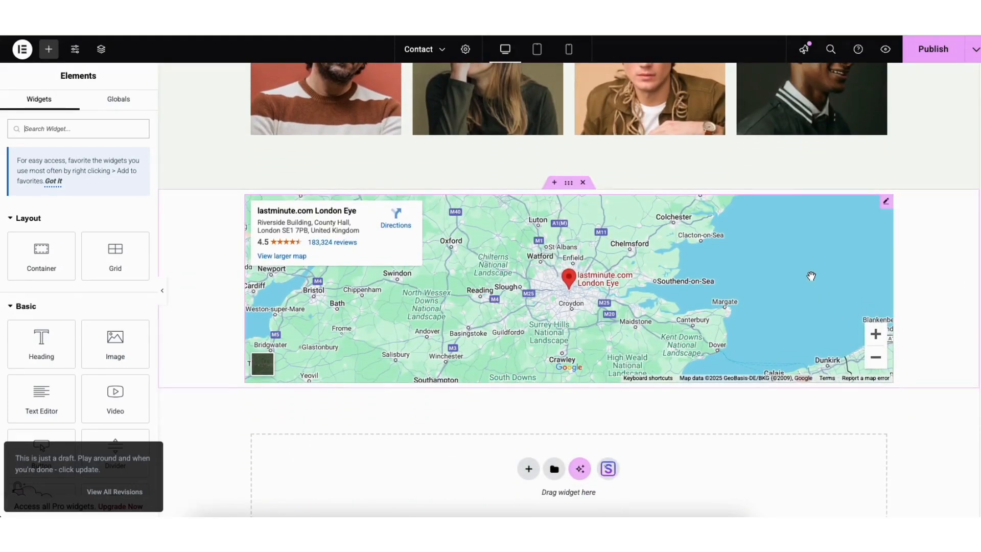
- From the map widget's API key notice, follow the key creation instructions to the Google Maps Platform Credentials page
click(887, 202)
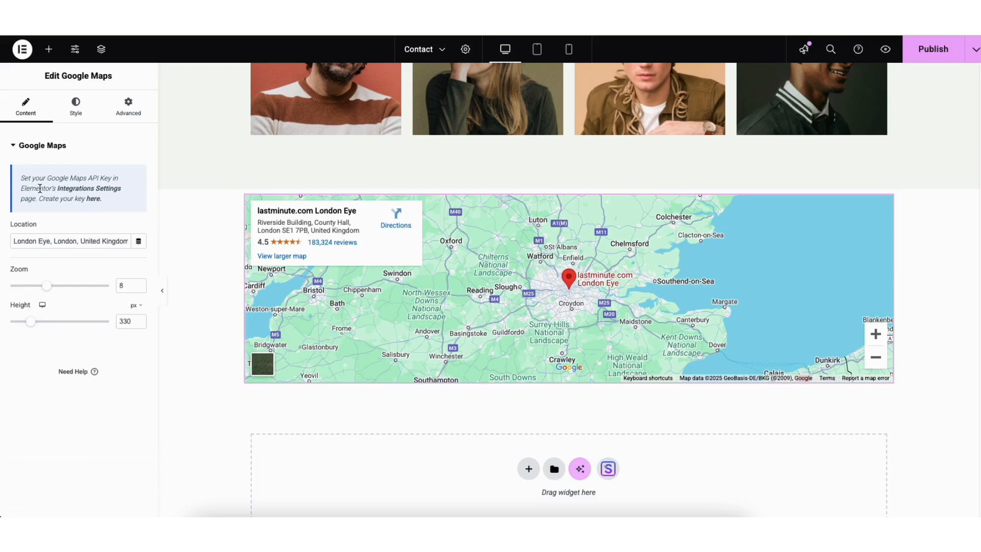
click(95, 199)
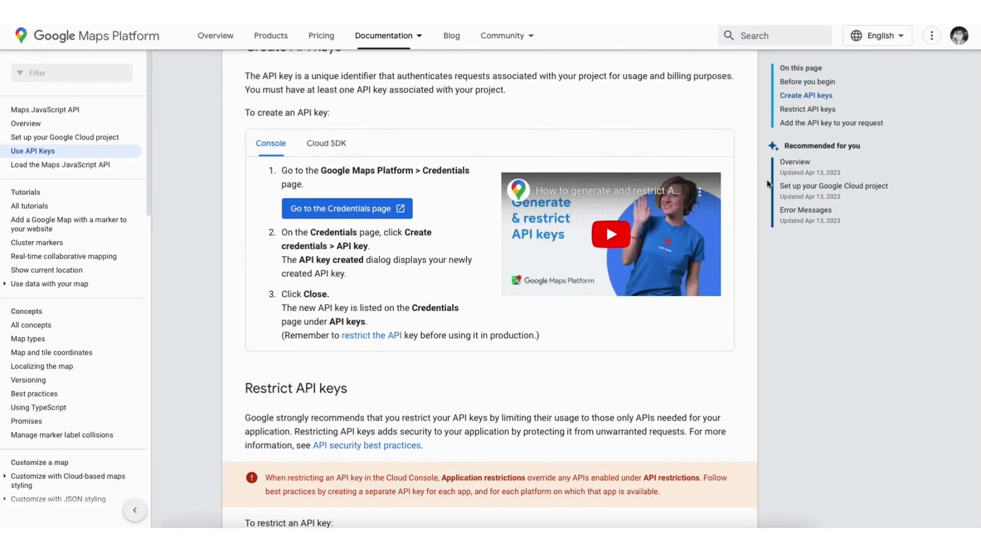
click(324, 210)
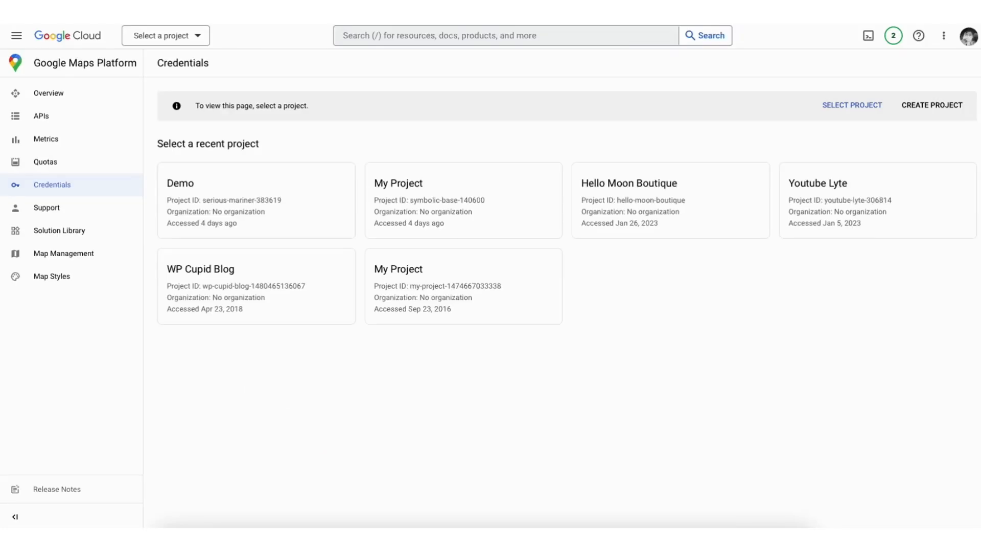
- Create a new Google Cloud project named Demo1 with No organization as its location
click(932, 105)
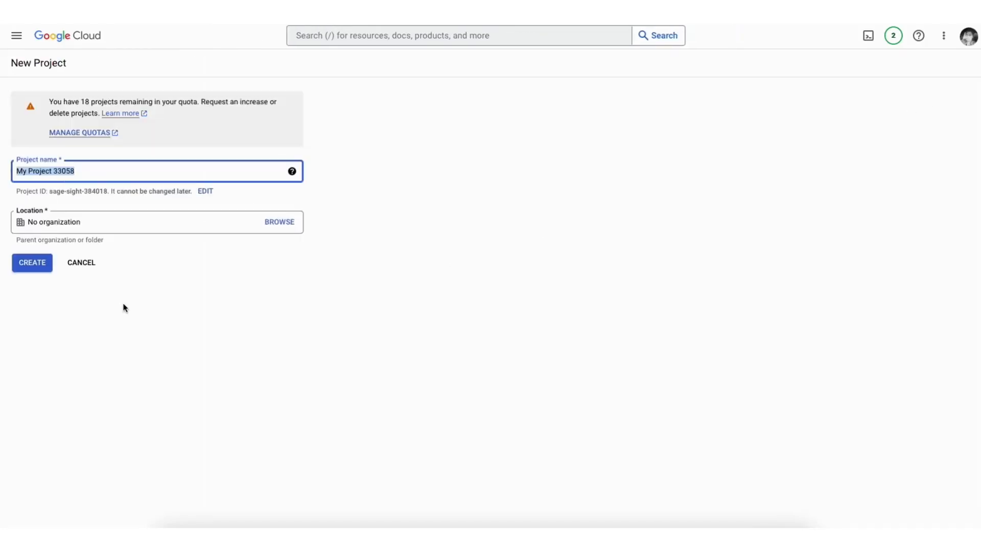
text(Demo1)
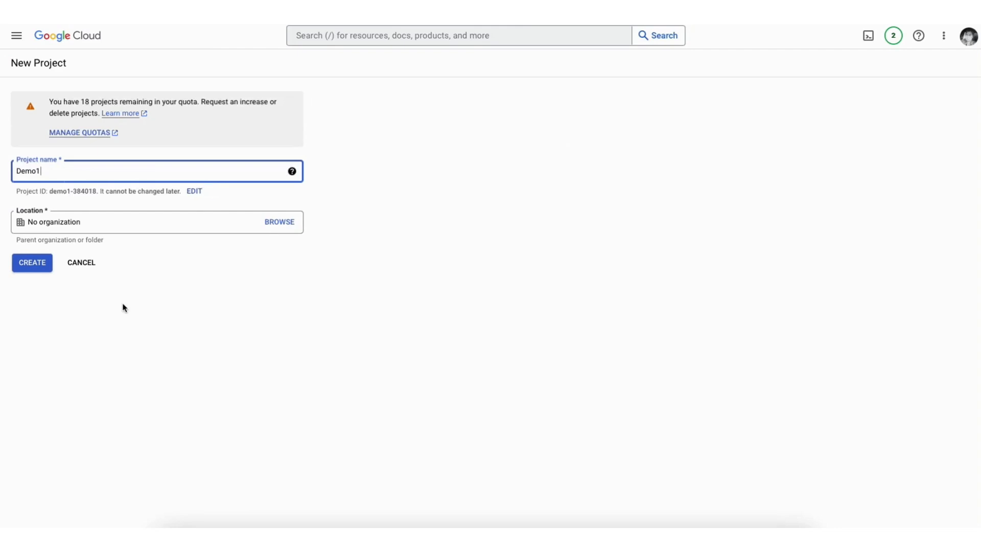
click(120, 223)
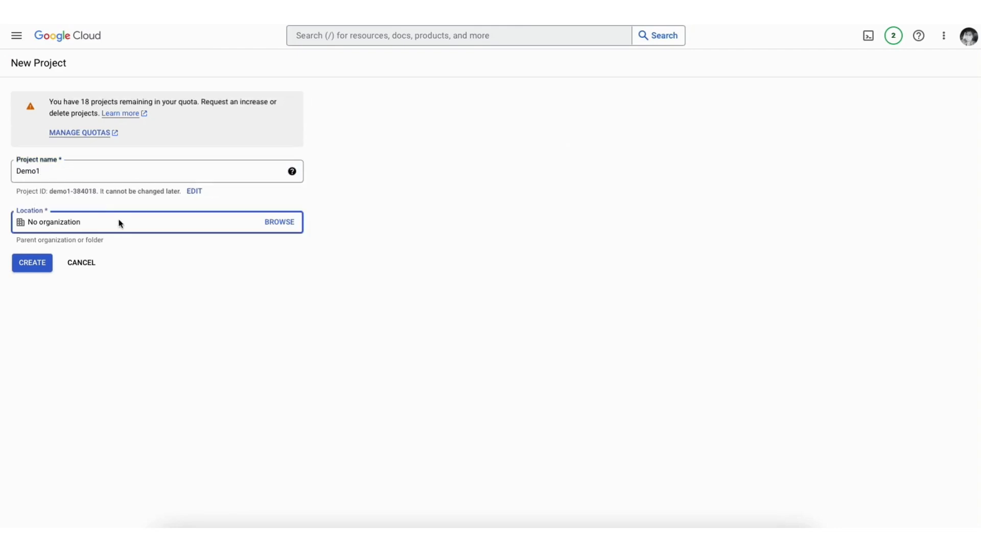
click(33, 264)
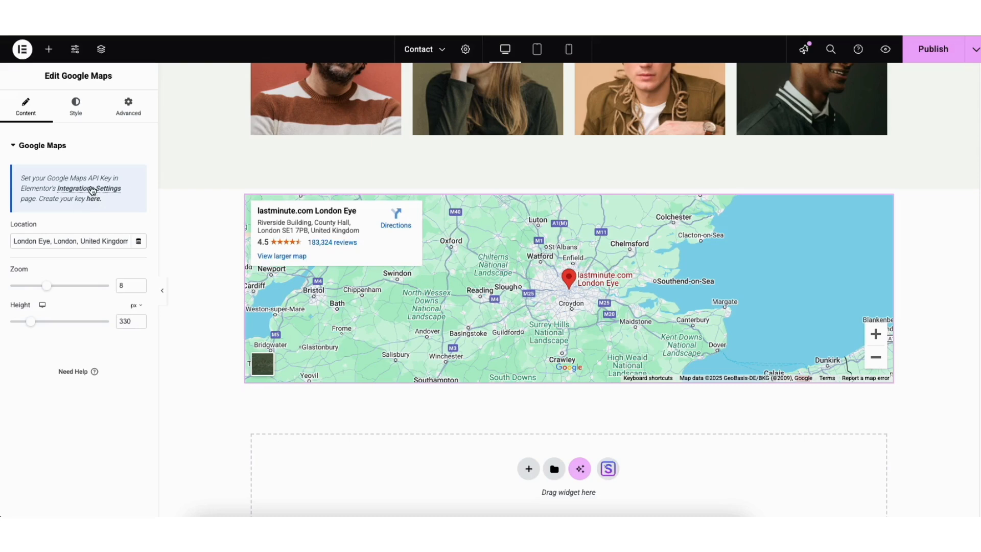
- Open Elementor's Integrations Settings from the map widget's API key notice, and view the Contact page's save options
click(92, 190)
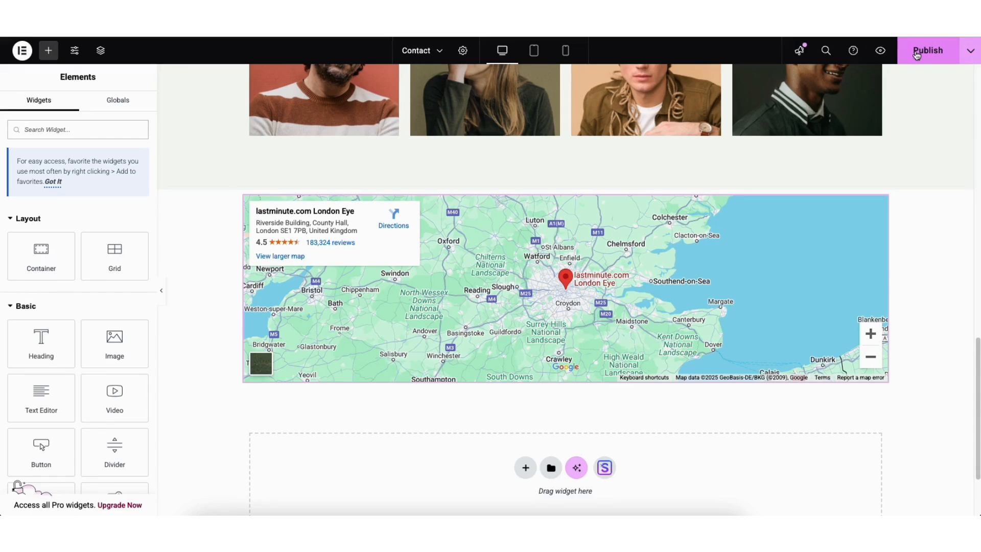
click(970, 54)
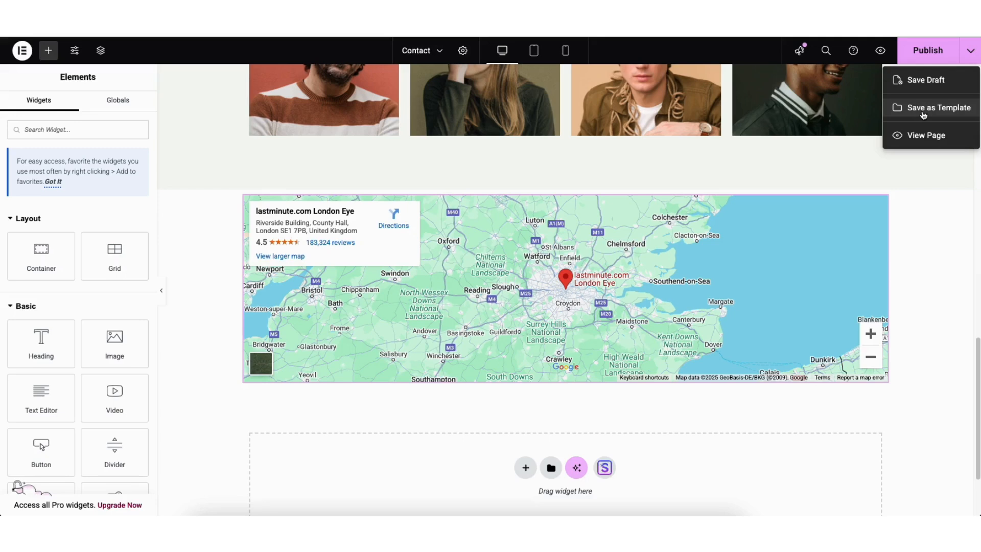
click(858, 154)
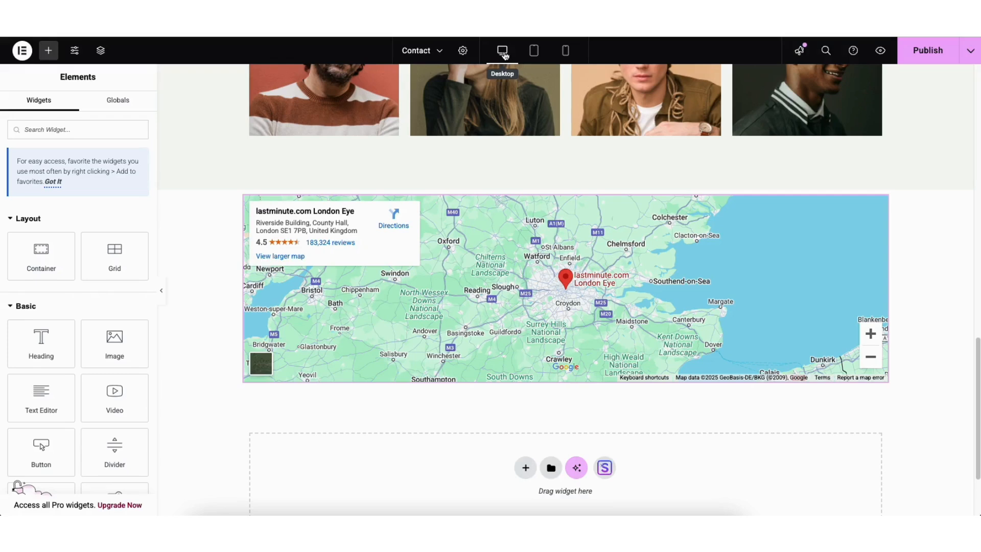
- Preview the Contact page in the tablet and mobile layouts and return to the desktop view
click(534, 50)
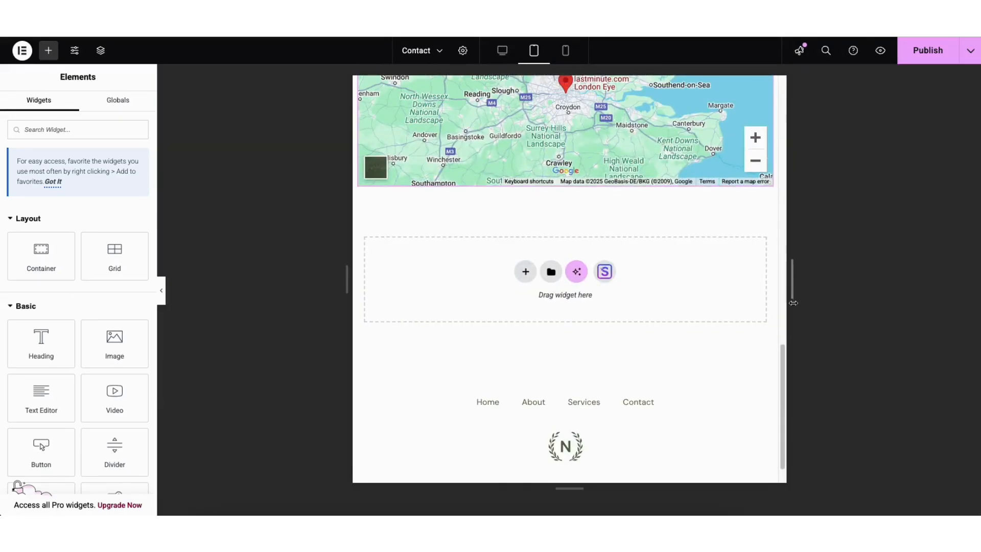
drag(783, 353, 756, 77)
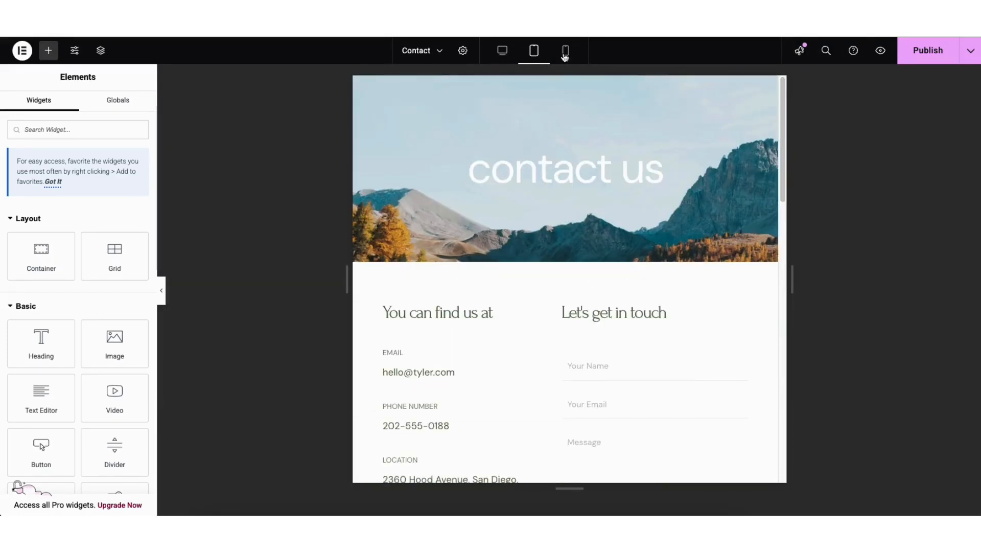
click(565, 51)
drag(669, 142, 501, 48)
click(502, 50)
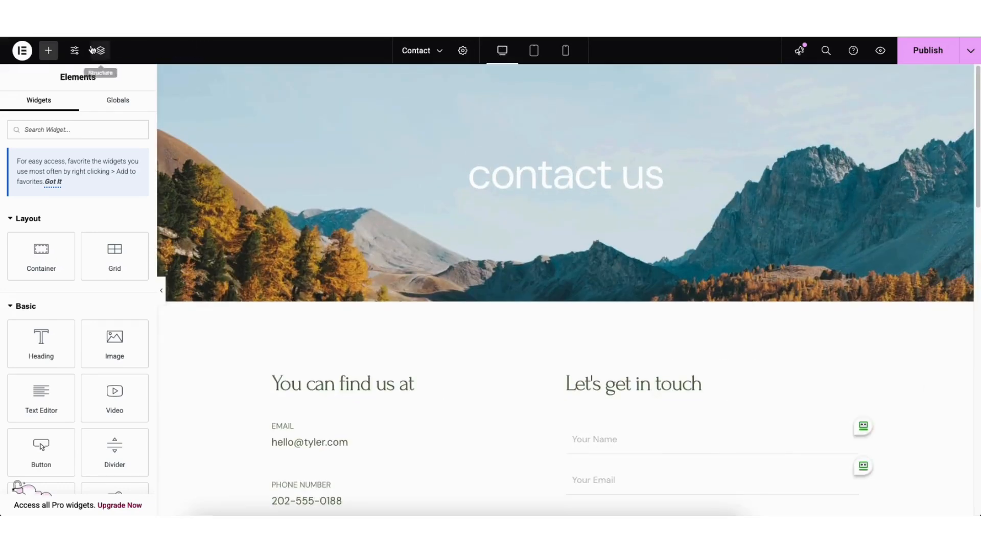
- View Elementor's Site Settings and the Contact page's revision history
click(75, 50)
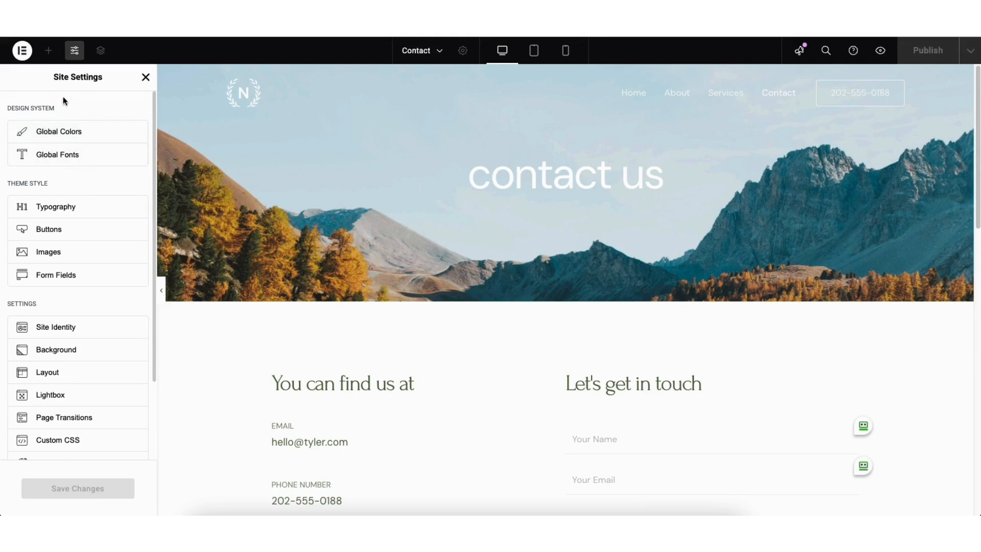
click(145, 76)
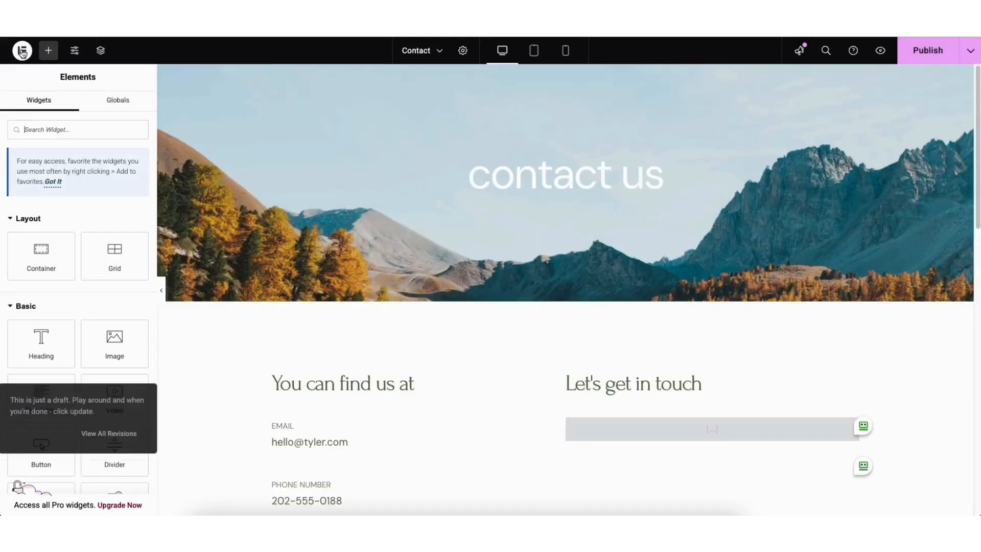
click(22, 51)
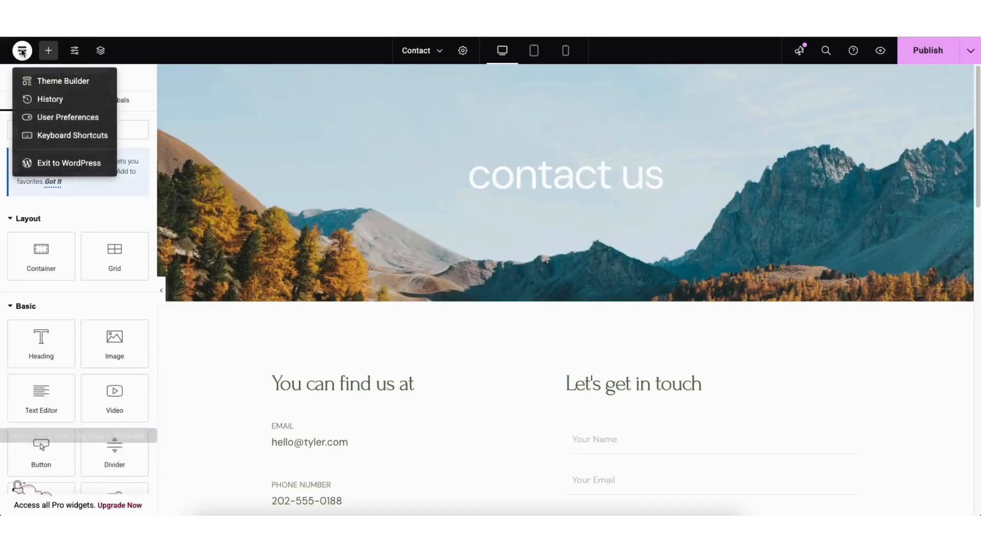
click(43, 100)
click(115, 102)
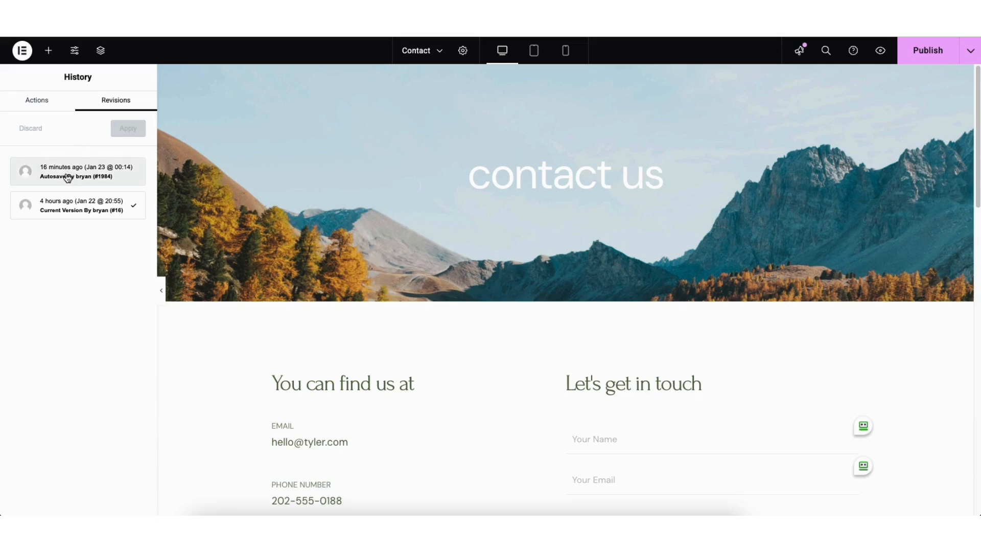
- Exit Elementor to the WordPress dashboard and open the list of all pages
click(23, 53)
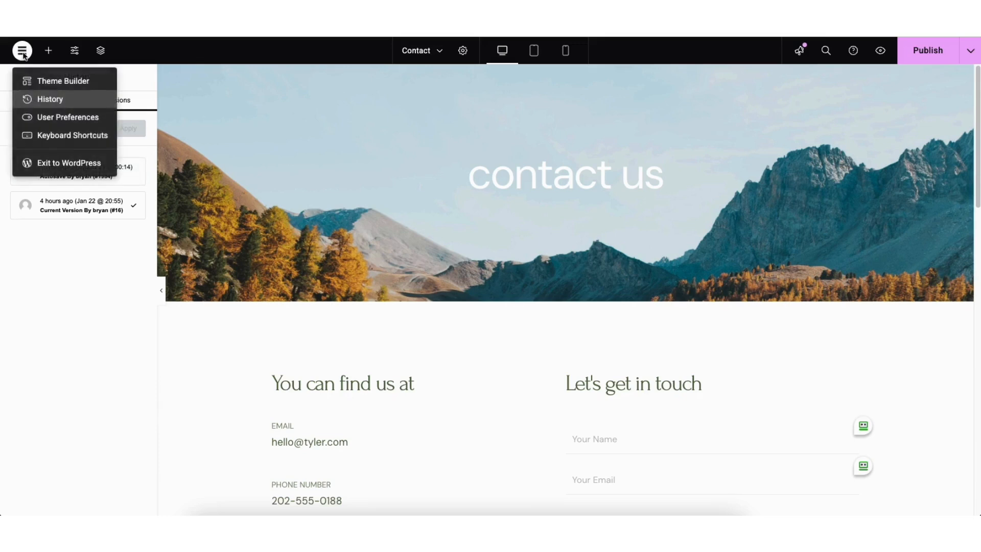
click(47, 173)
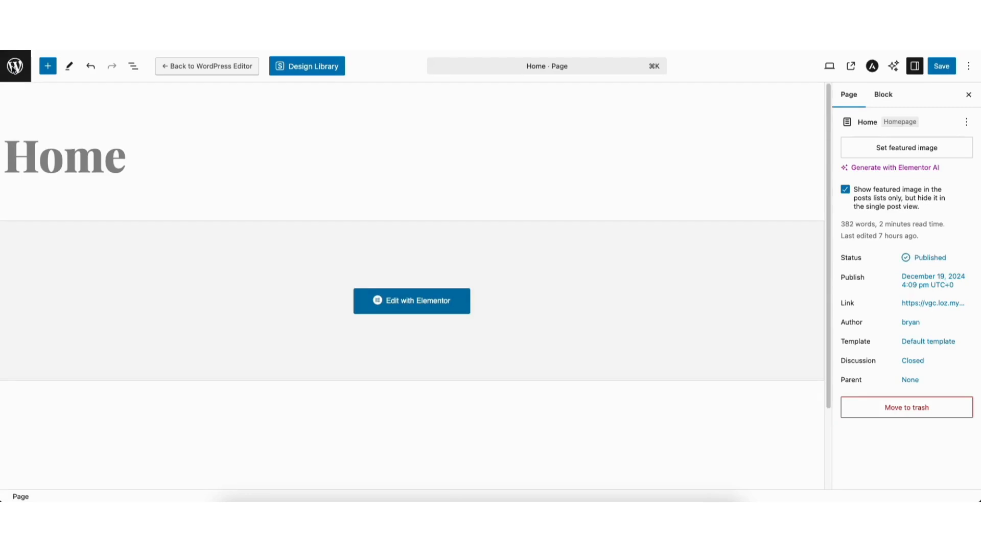
click(14, 67)
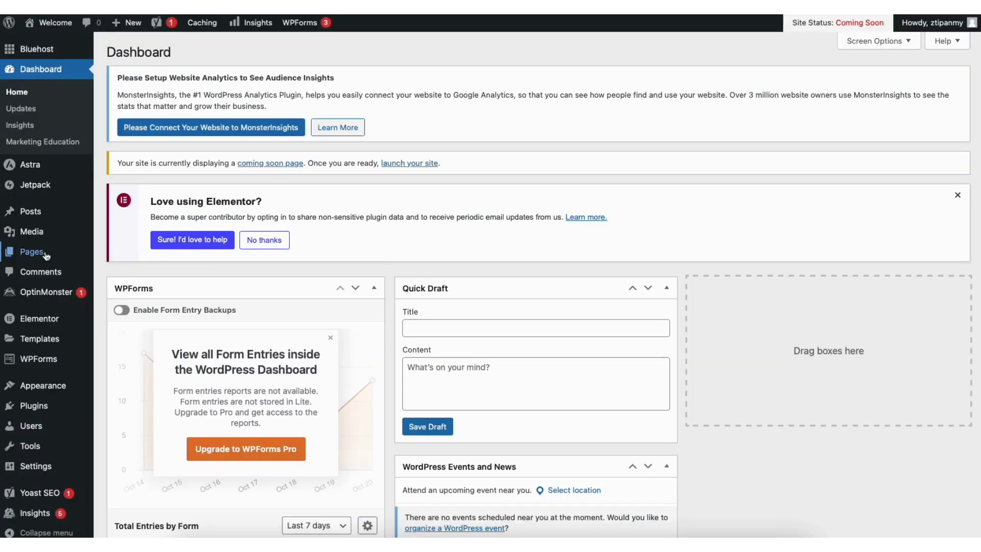
mouse_move(43, 256)
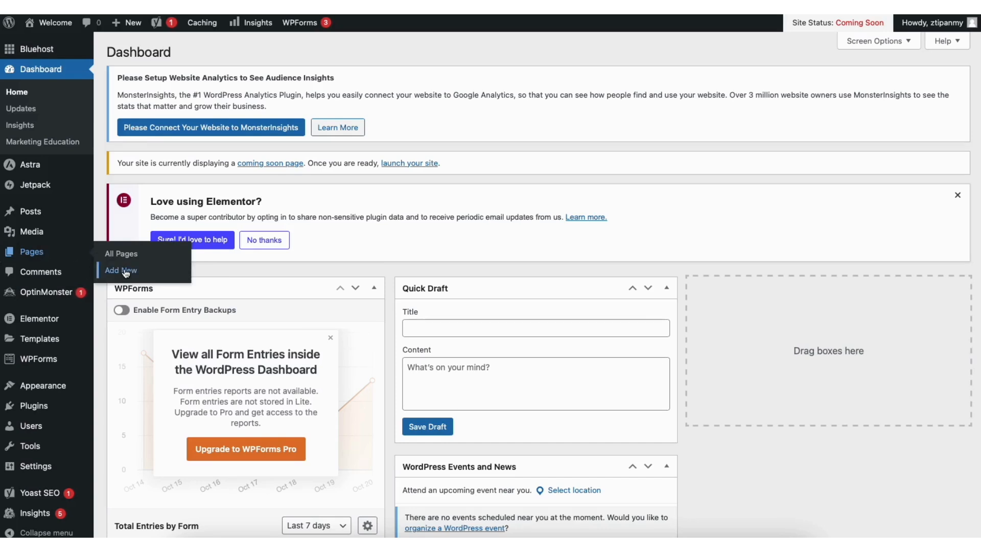
click(129, 254)
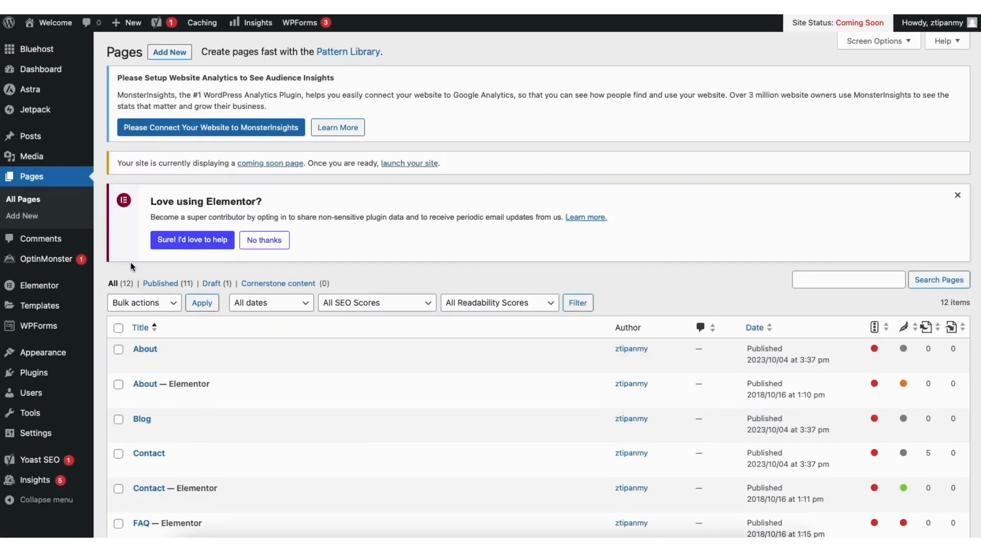
- Open the Media Library and look through its stored images
mouse_move(31, 156)
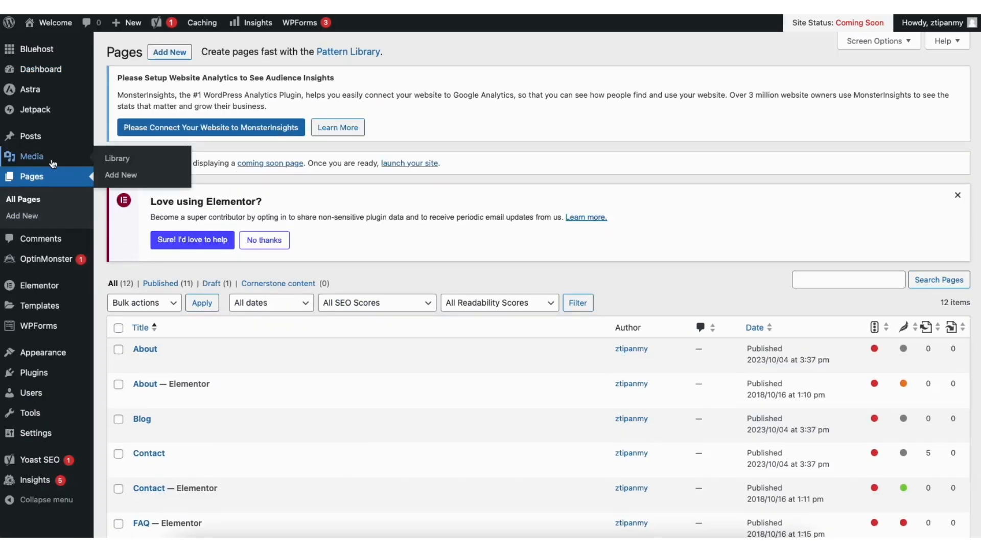
click(134, 163)
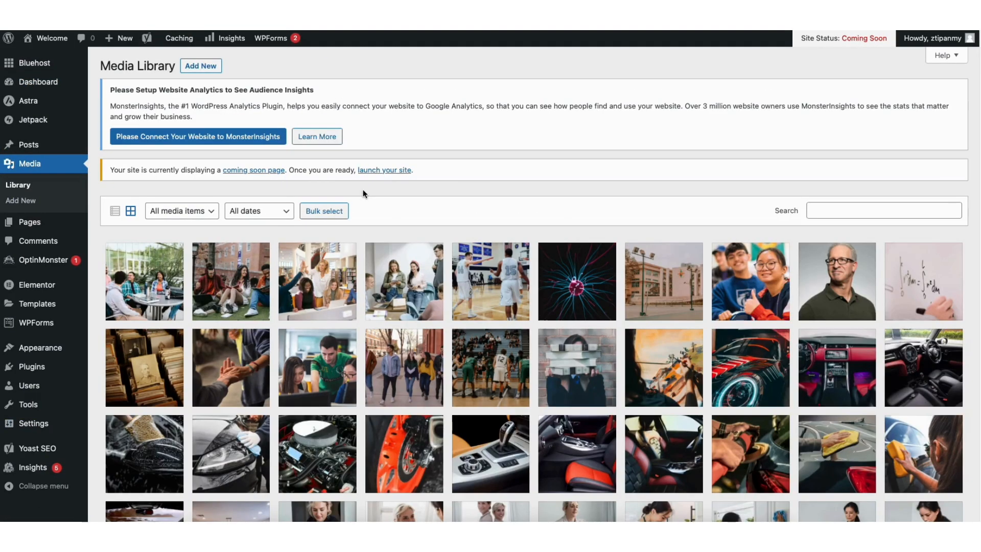
scroll(973, 180, down, 4)
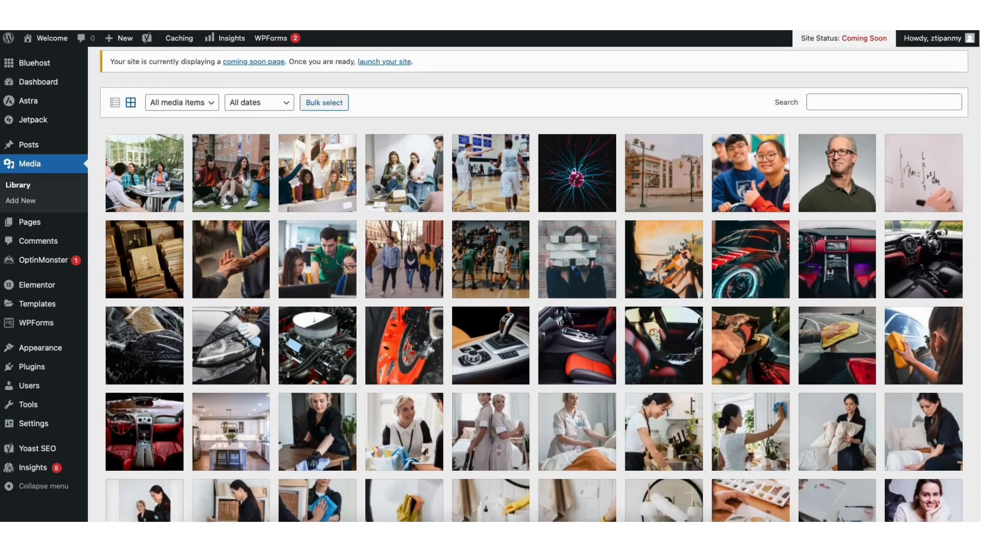
scroll(973, 180, up, 2)
scroll(972, 180, up, 2)
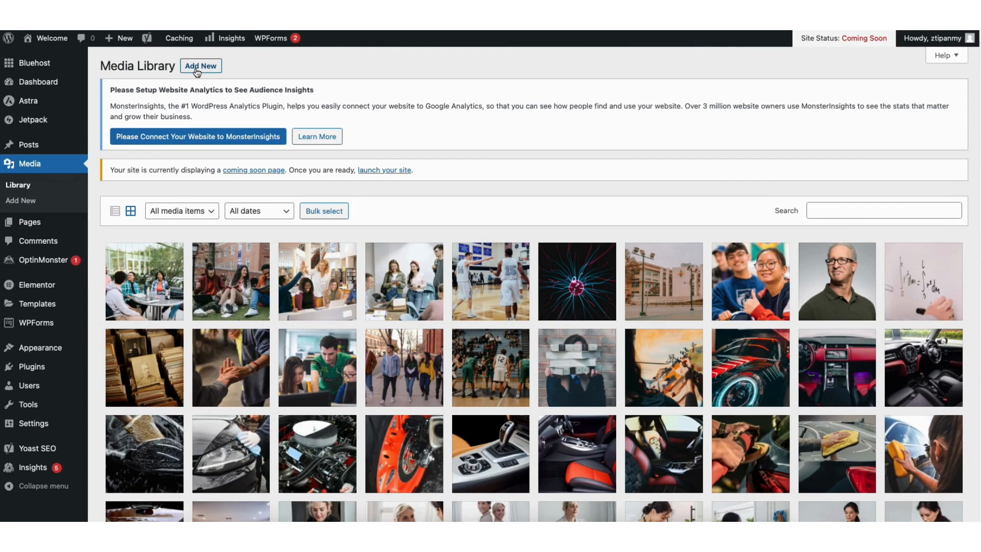
- View the list of all posts and the list of comments
mouse_move(35, 146)
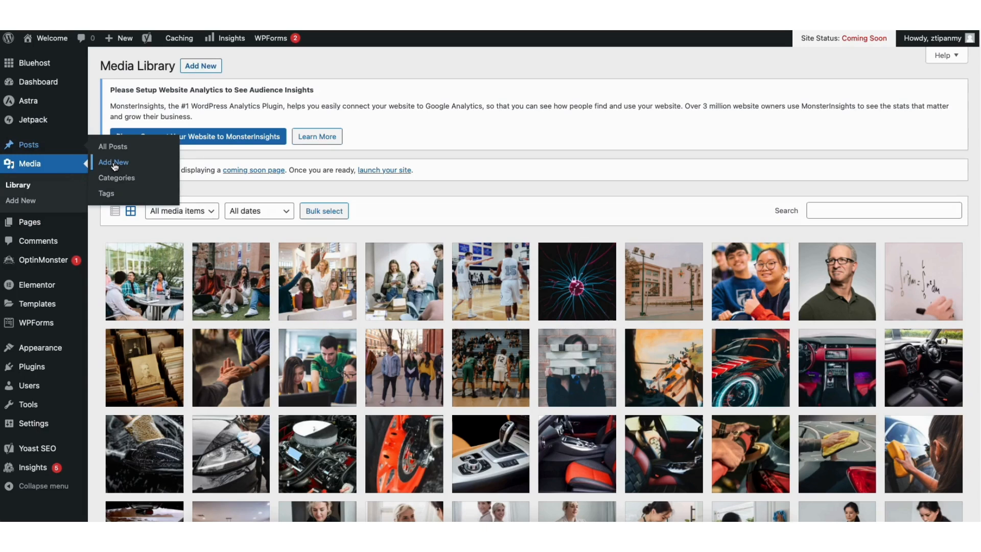
click(118, 148)
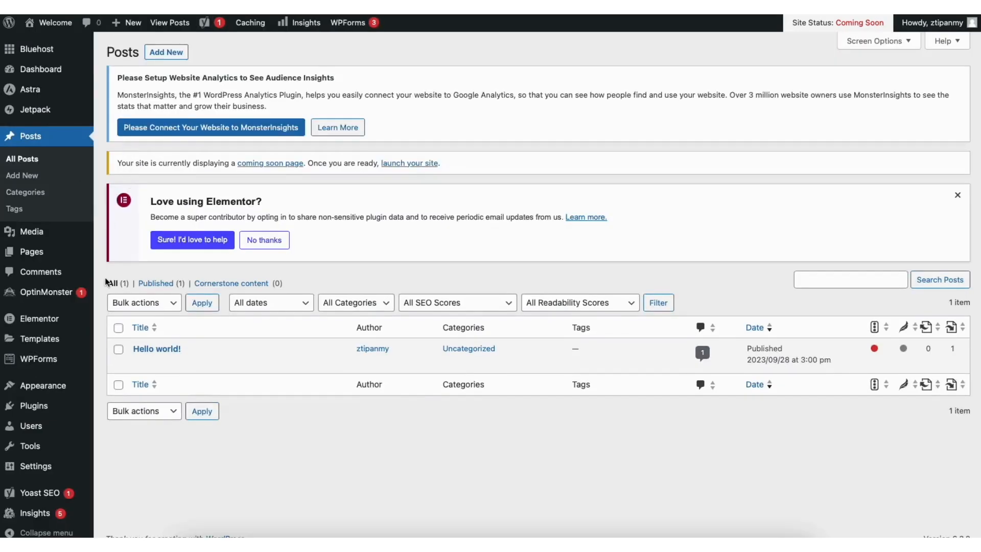
click(49, 273)
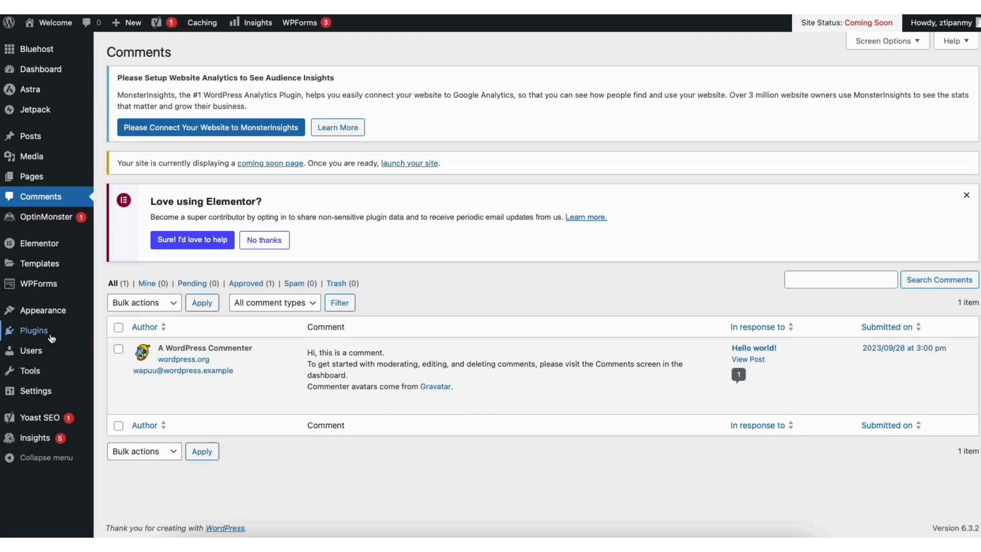
- Open the page for adding new plugins and browse the featured plugins
mouse_move(36, 334)
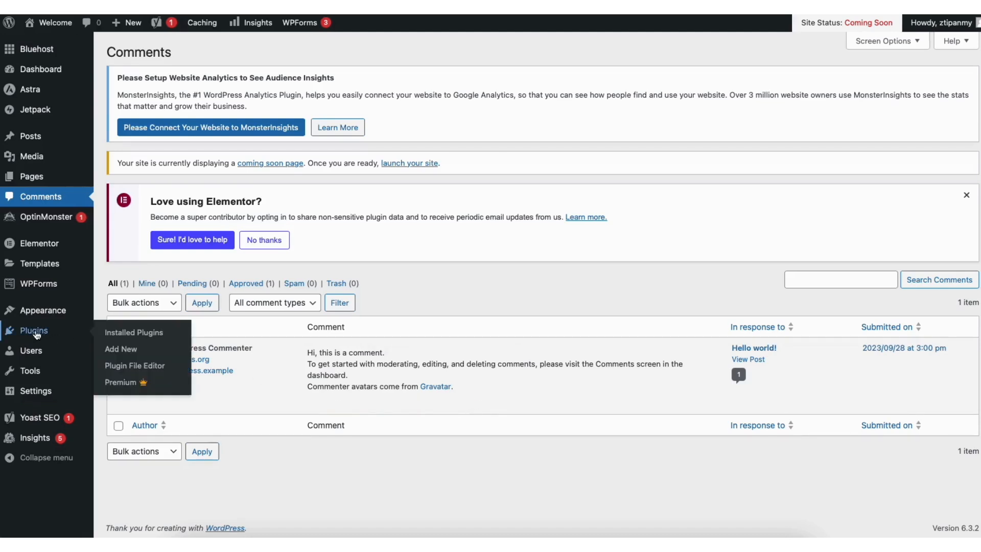
click(125, 347)
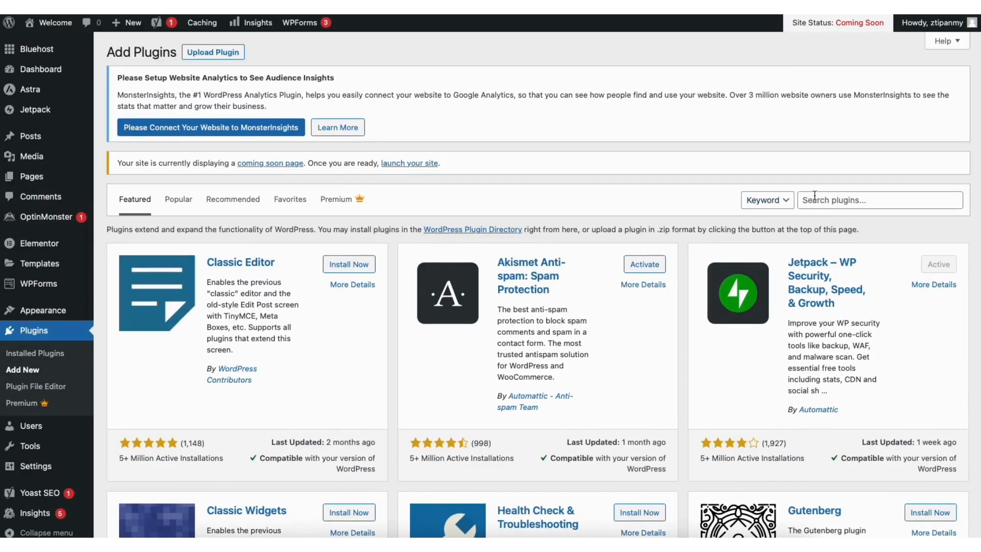
scroll(818, 198, down, 3)
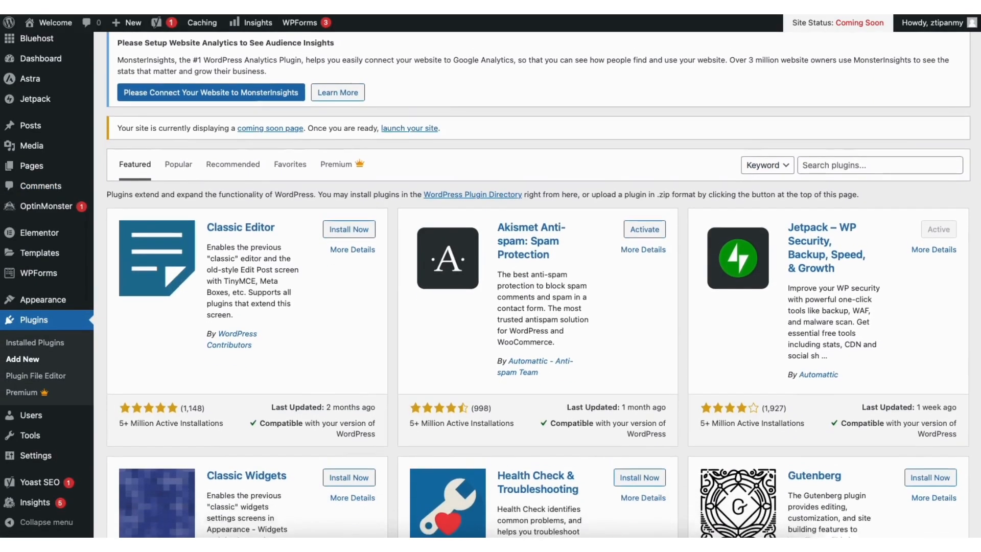
scroll(536, 284, down, 2)
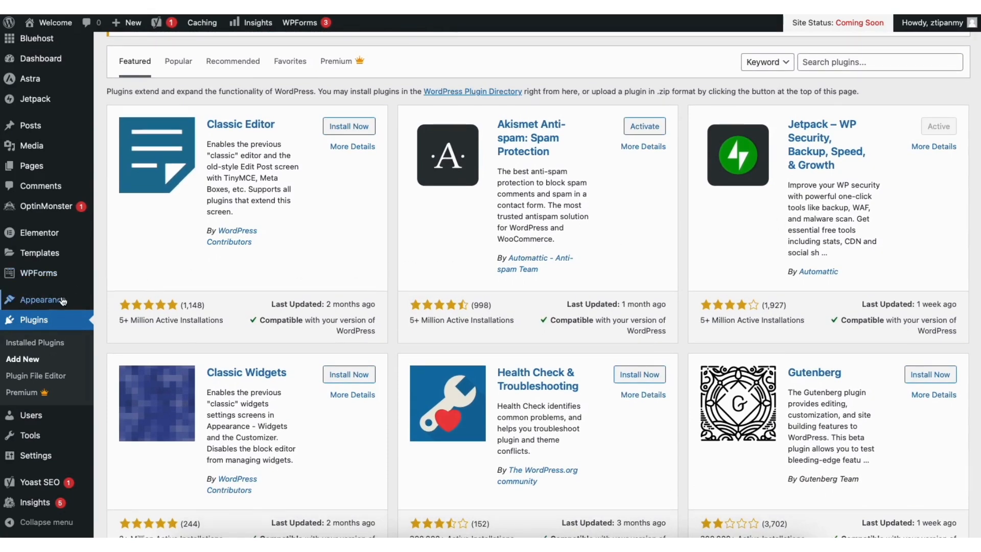
- Add Sample Page to the Main Menu and place it between Services and Contact
mouse_move(59, 304)
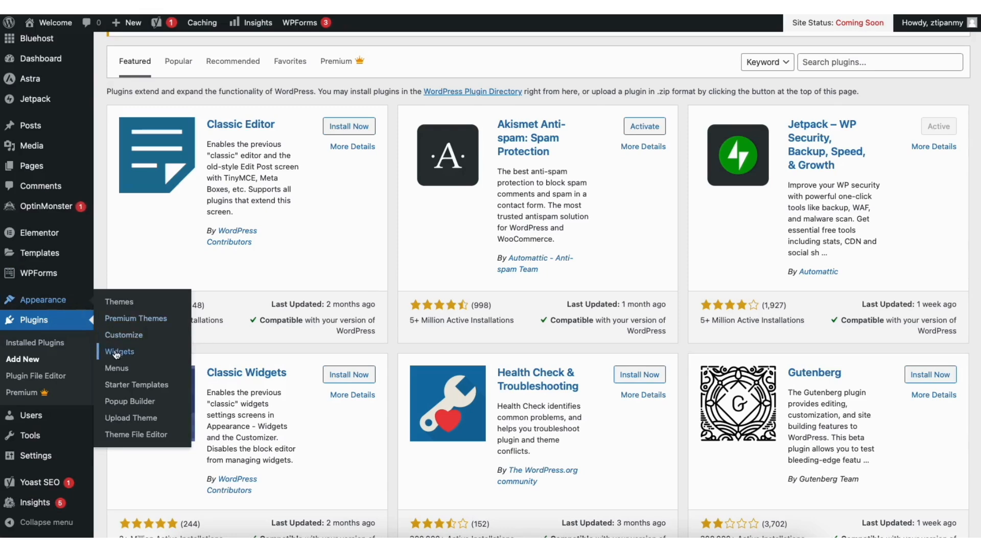
click(117, 369)
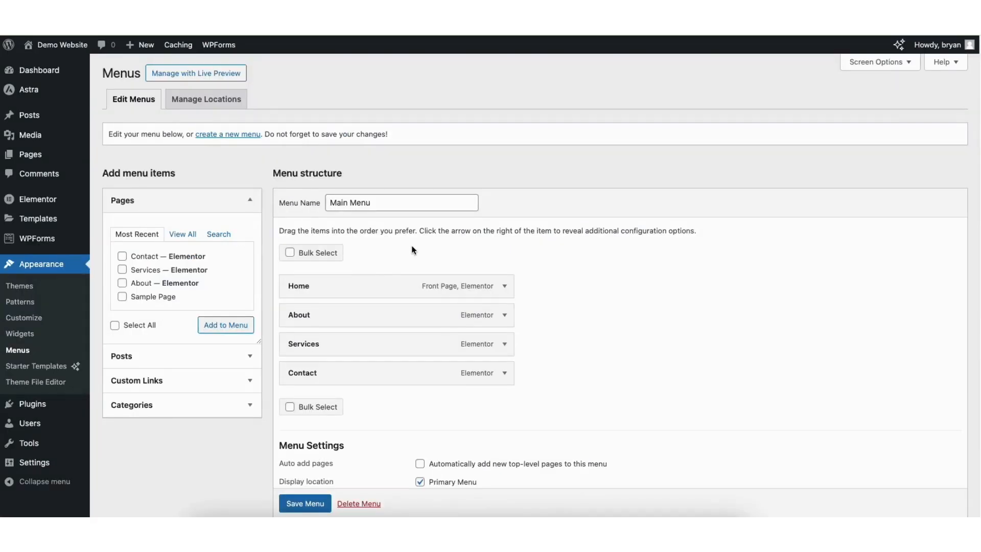
click(122, 297)
click(216, 326)
drag(308, 408, 304, 377)
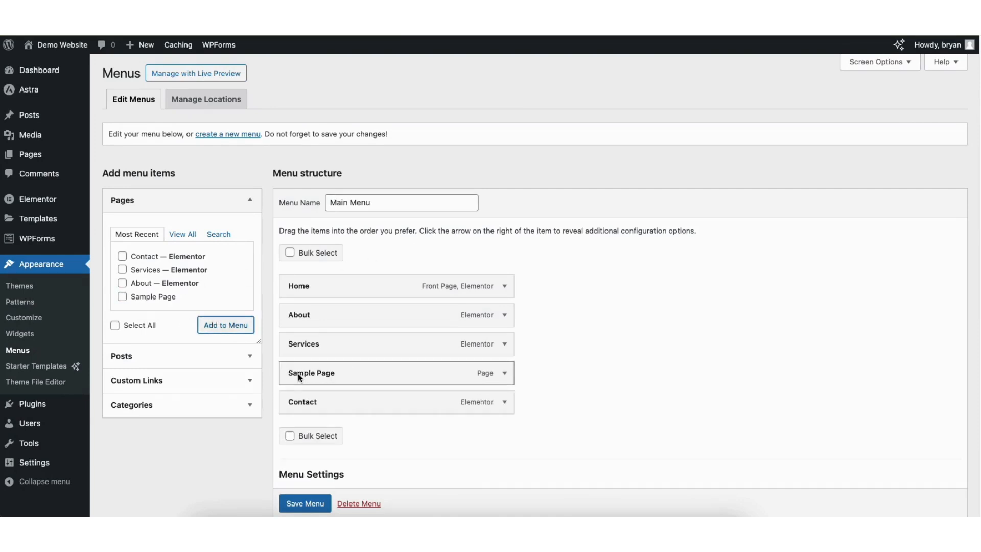
- Expand the Sample Page menu item, review its navigation label and removal option, and collapse it
click(504, 373)
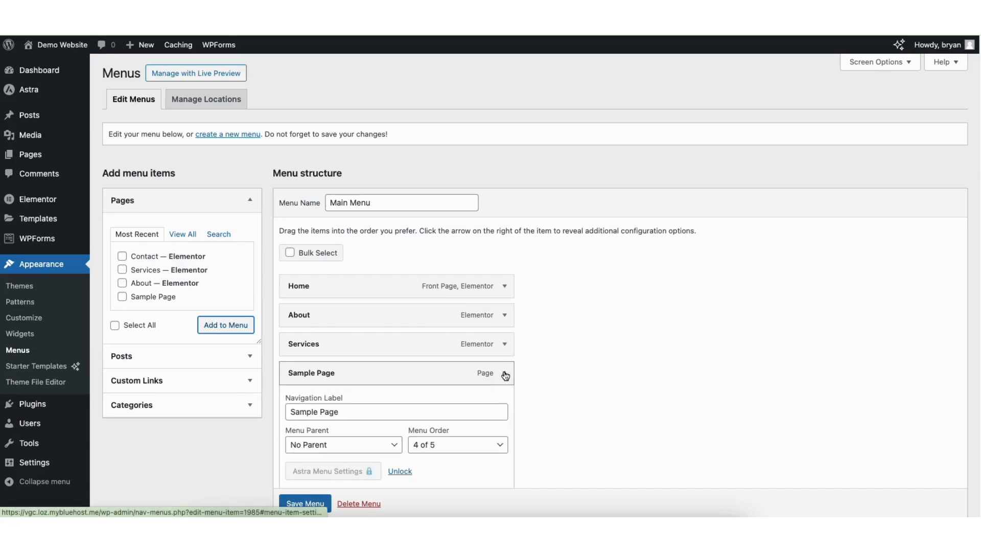
drag(295, 411, 856, 331)
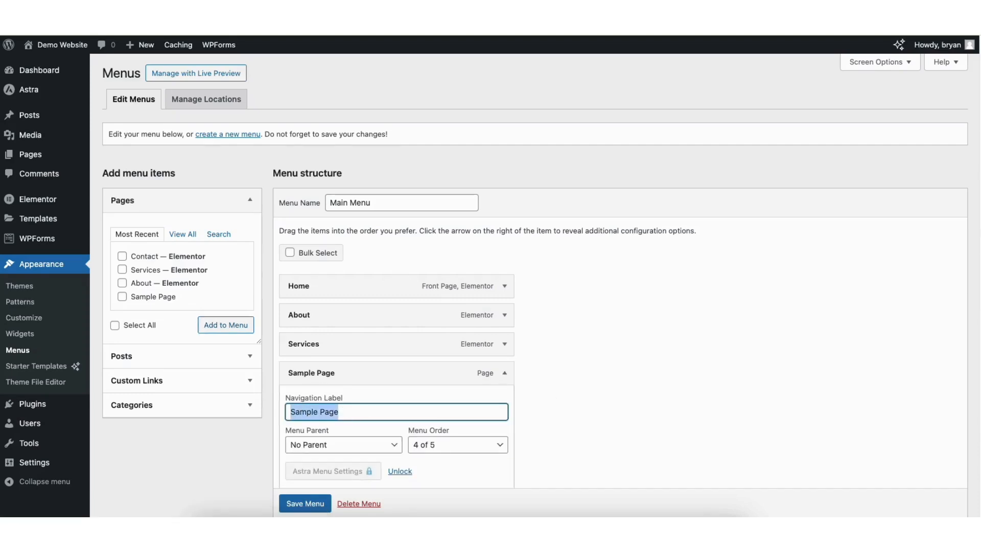
scroll(977, 273, down, 2)
scroll(977, 273, down, 2)
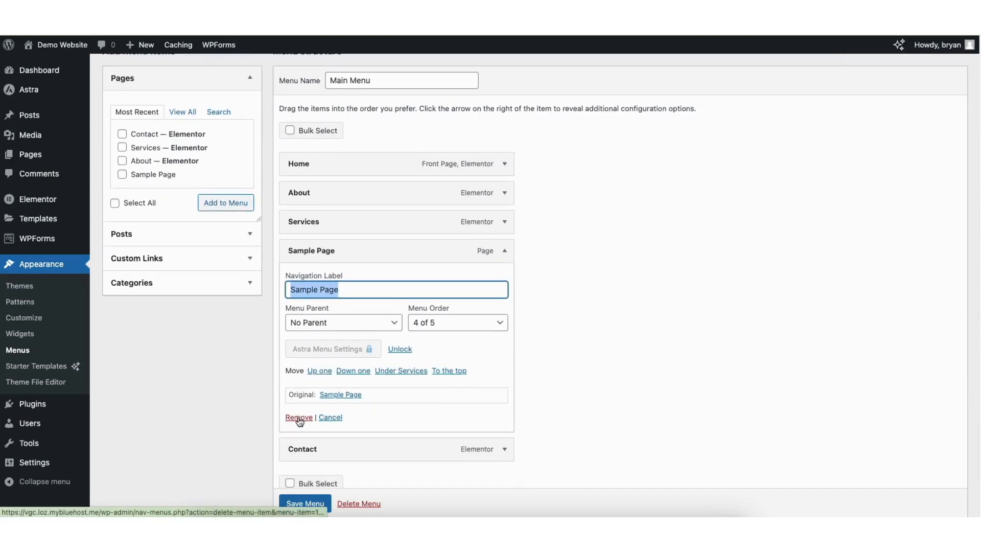
click(505, 251)
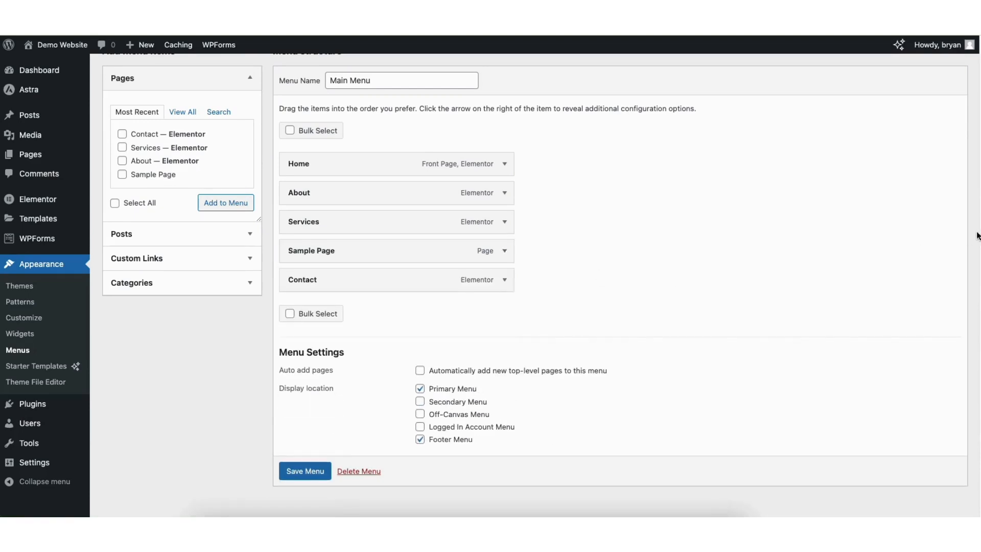
- Add a second Sample Page to the Main Menu, nest both Sample Page items under Services, and save the menu
scroll(967, 179, up, 4)
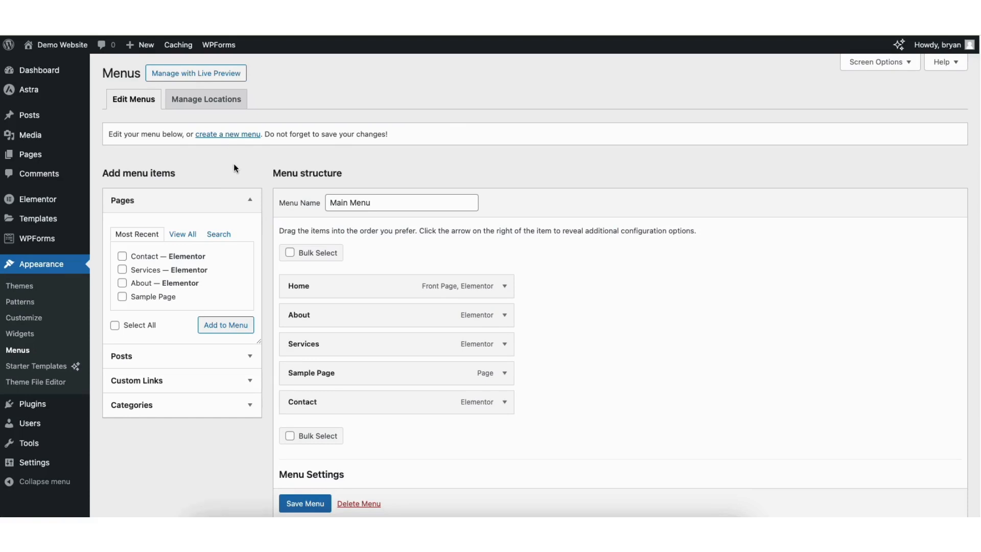
click(122, 297)
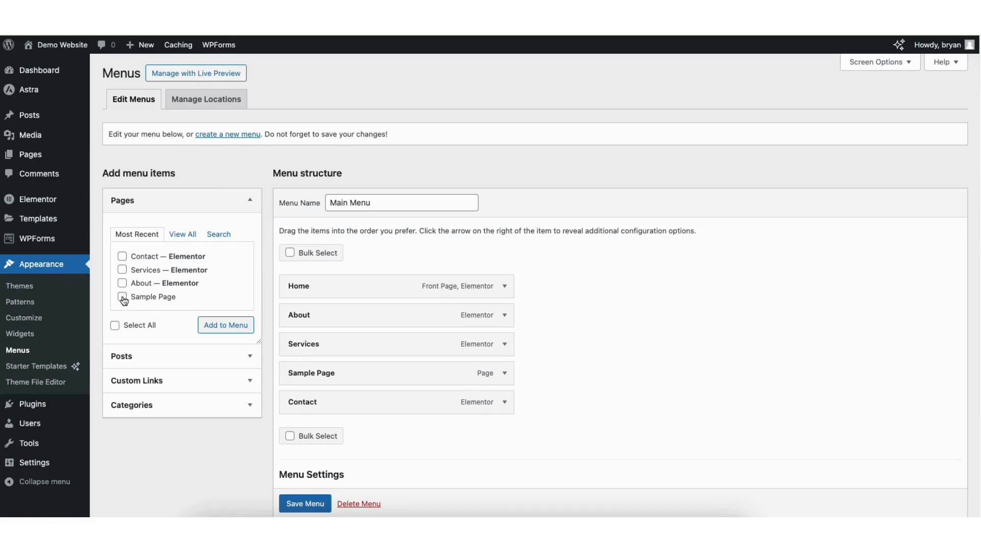
click(210, 324)
drag(291, 432, 329, 402)
click(297, 504)
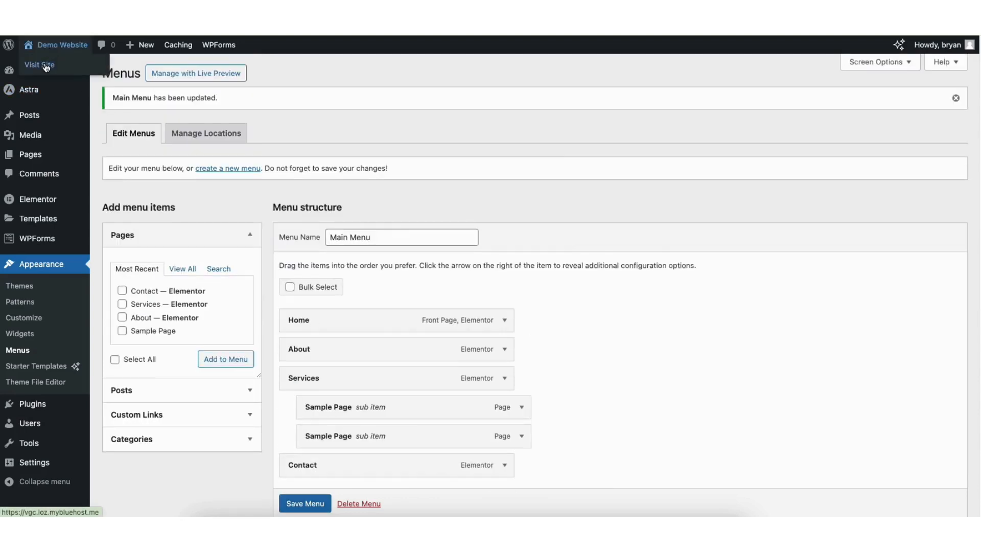
- Visit the live site to check the Services submenu in the header, and open the theme customizer
click(46, 65)
mouse_move(639, 92)
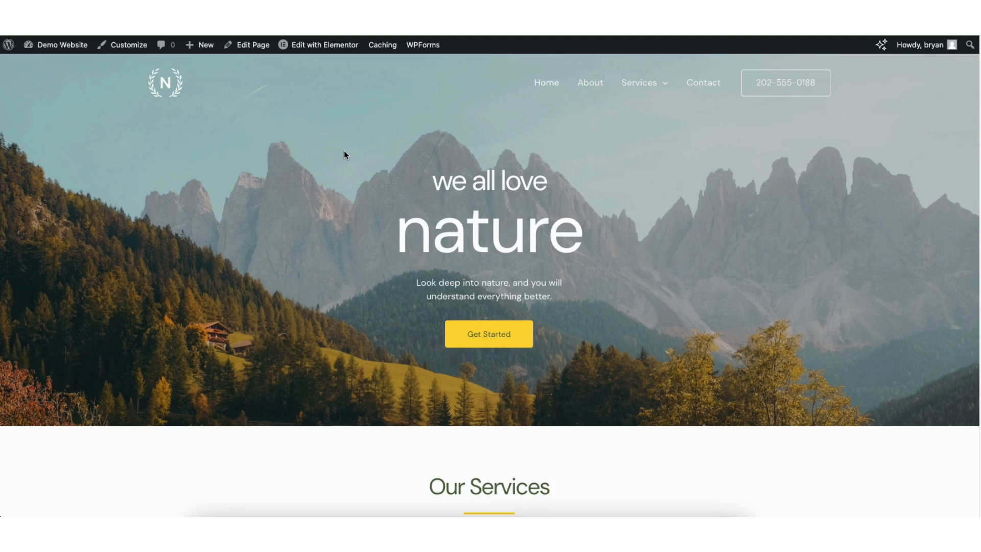
click(127, 44)
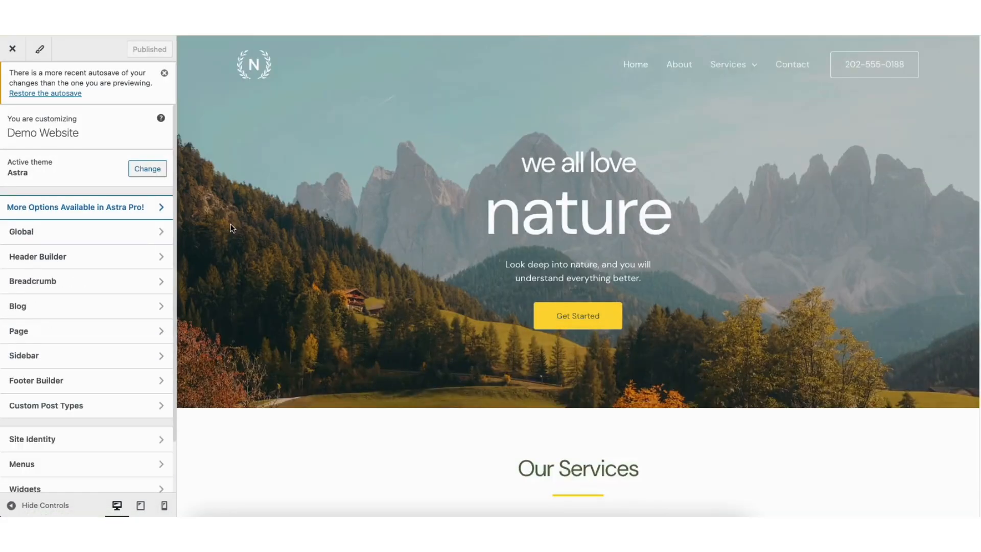
- Open the footer builder and review the content and design settings of the footer's HTML 1 logo element
click(70, 381)
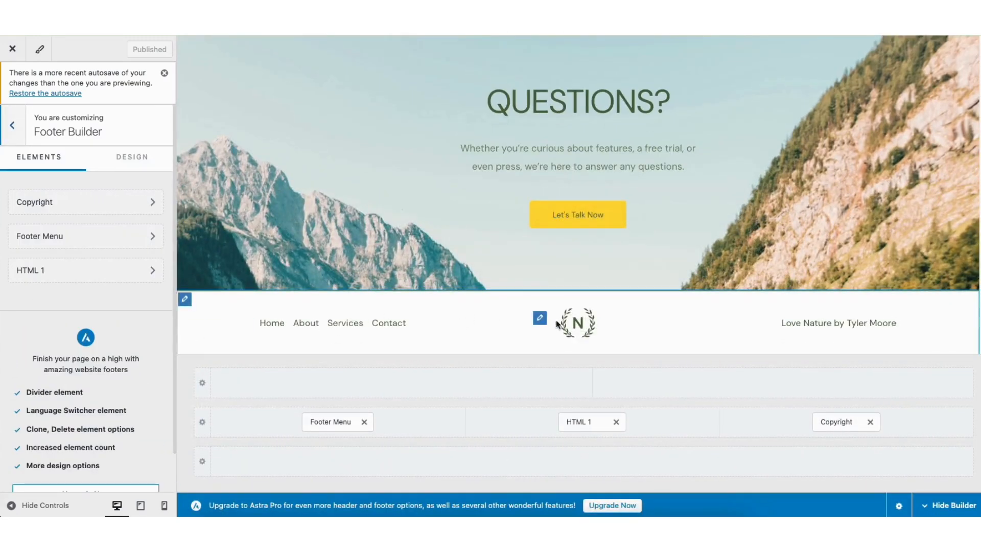
click(540, 318)
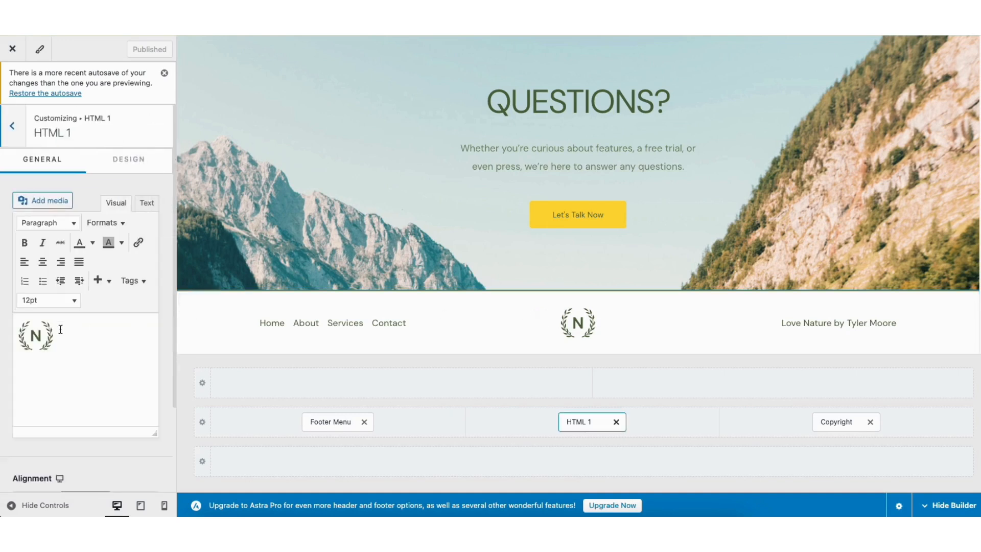
click(35, 336)
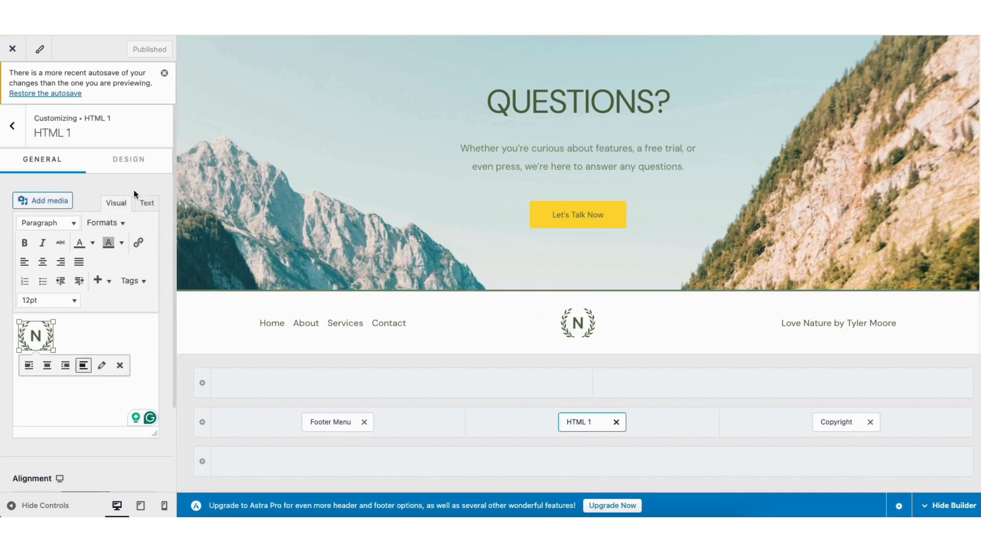
click(130, 162)
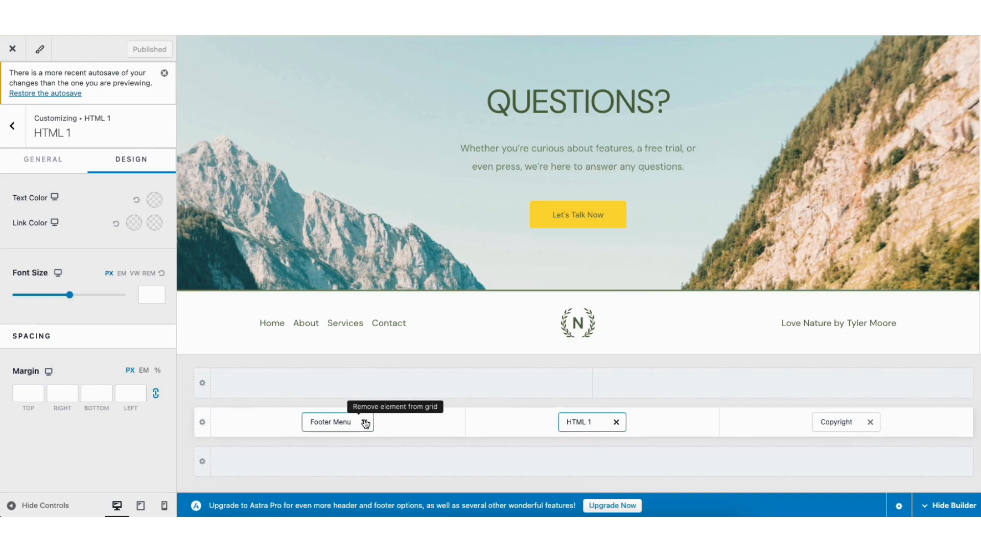
- Review the Primary Footer's column and layout options and the elements available for the empty row above it
click(185, 300)
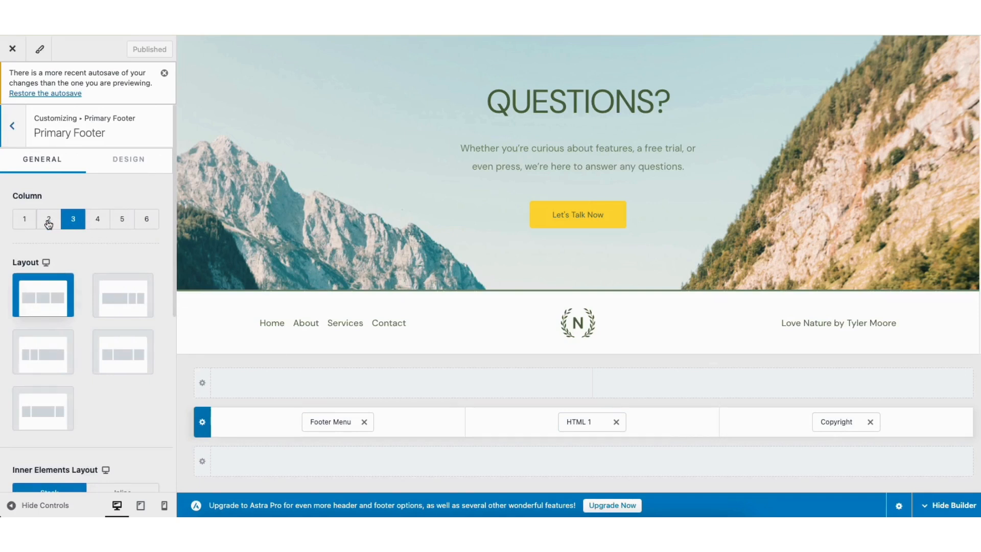
click(403, 384)
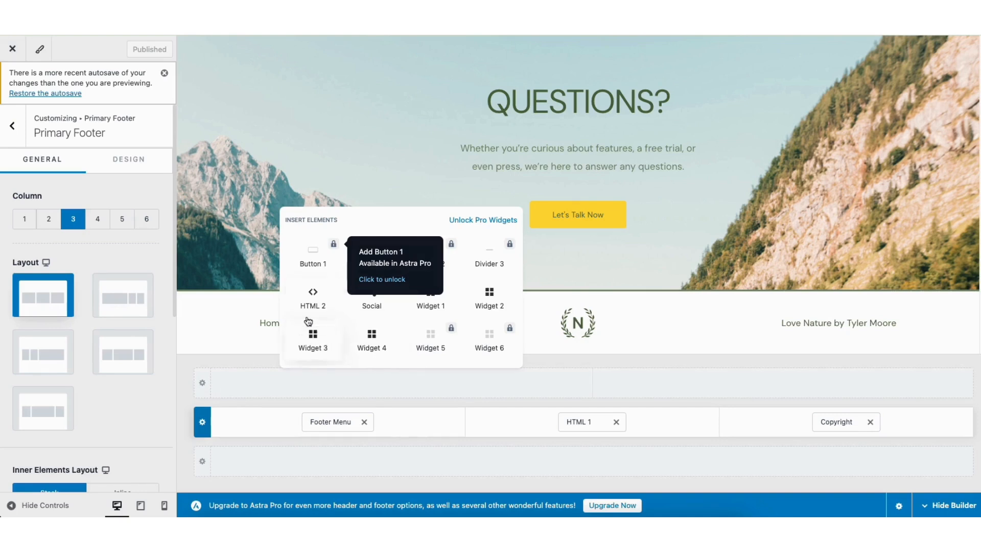
click(247, 360)
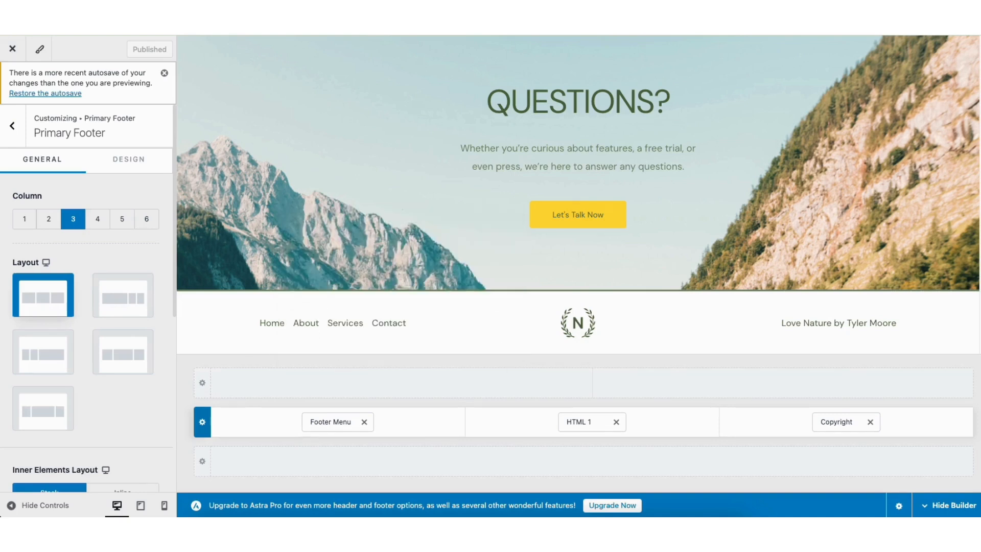
- Open the settings of the header's phone number button, review its text, and remove the button from the header
drag(973, 299, 969, 40)
mouse_move(847, 60)
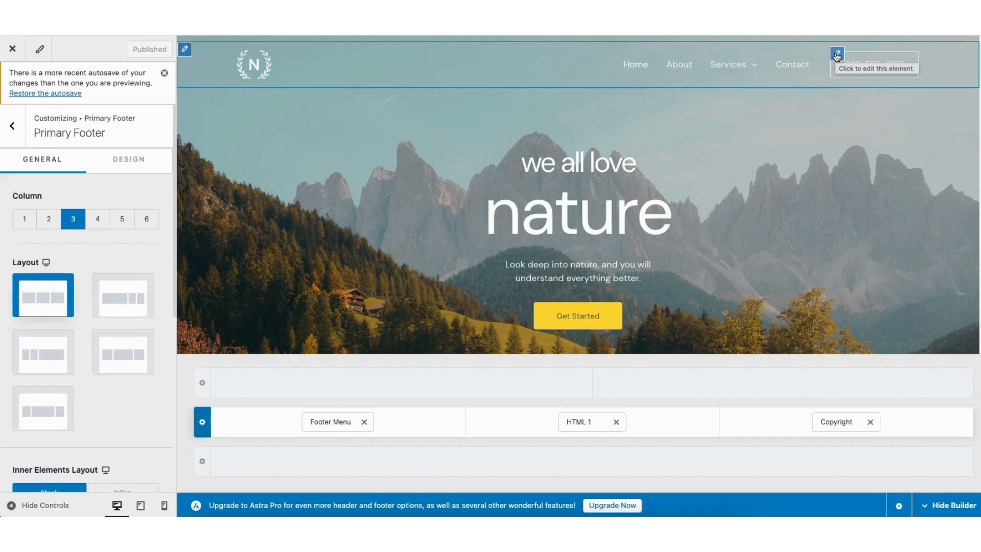
click(836, 54)
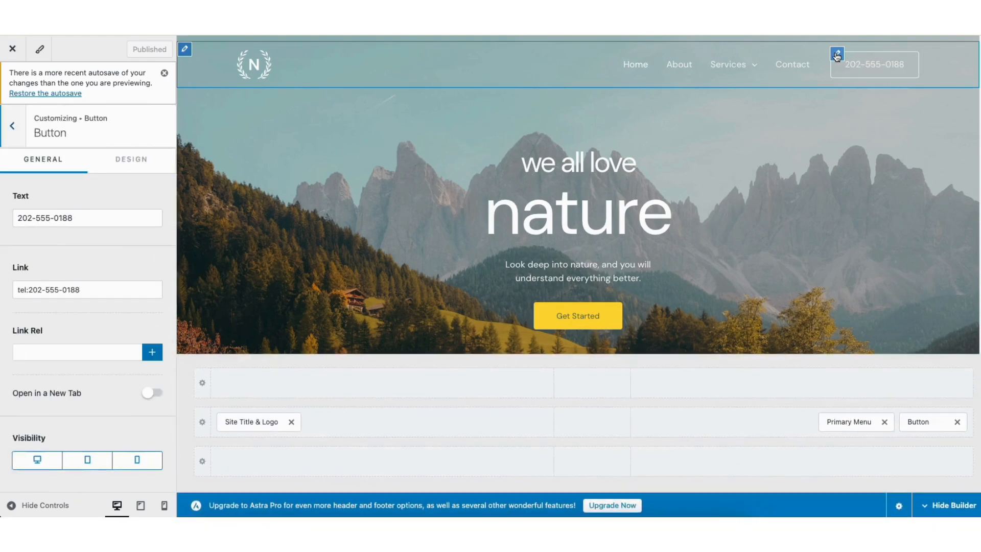
drag(19, 218, 92, 220)
click(90, 262)
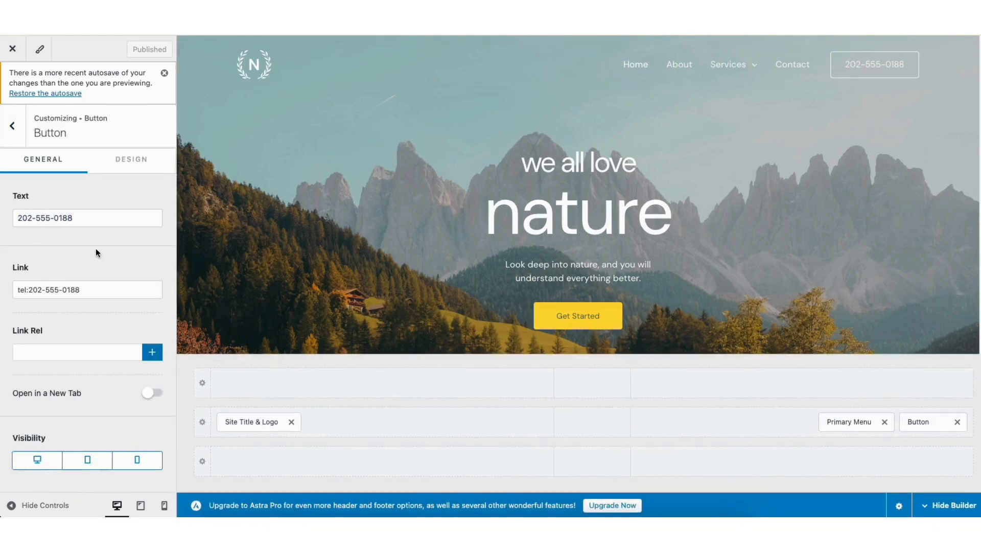
click(957, 422)
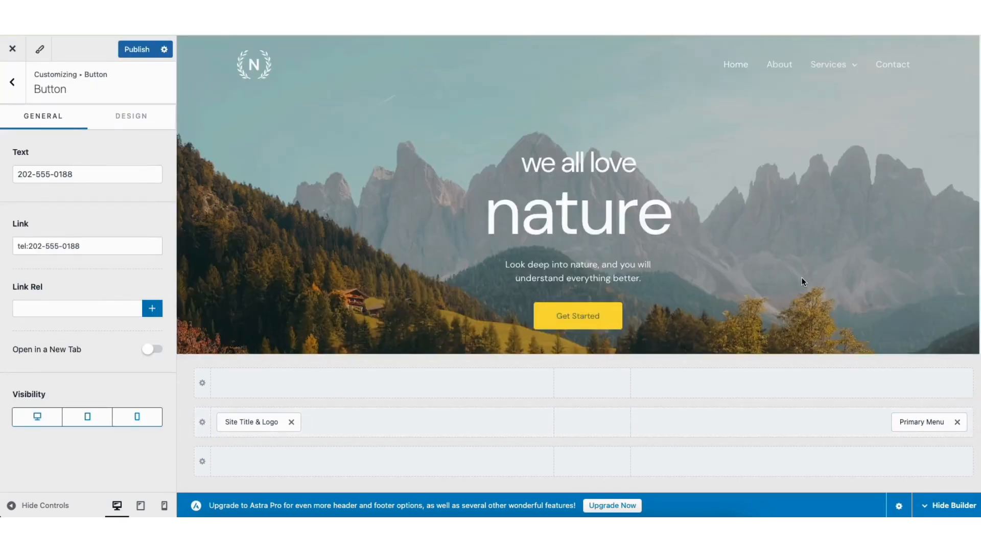
drag(913, 424, 889, 431)
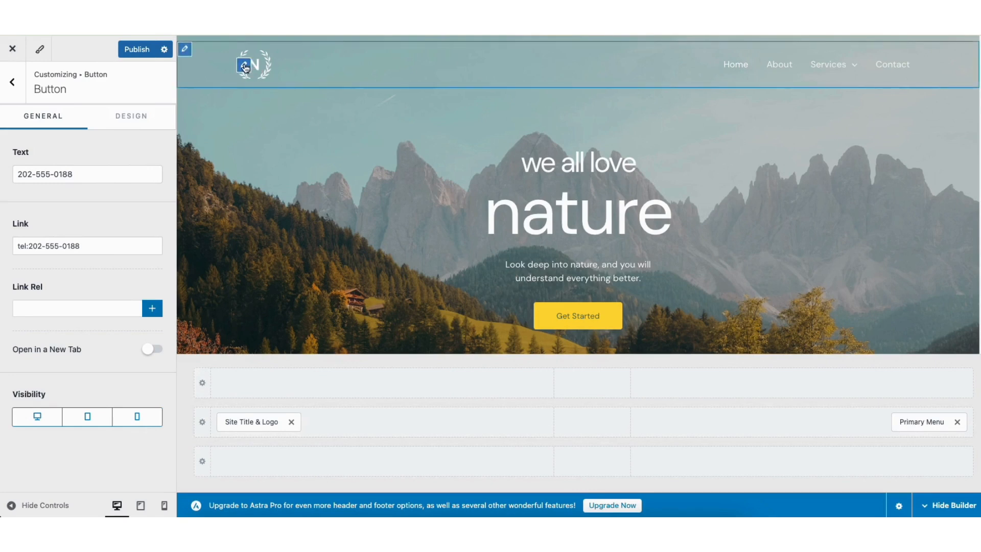
- Review the header logo's Transparent Header settings, including its general and design options, and return to the main customizer list
click(245, 67)
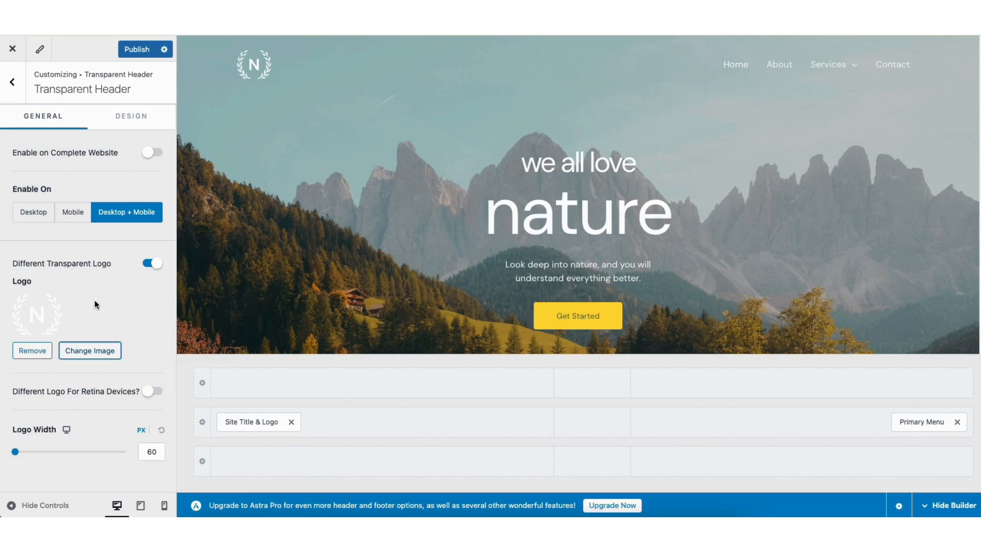
click(131, 117)
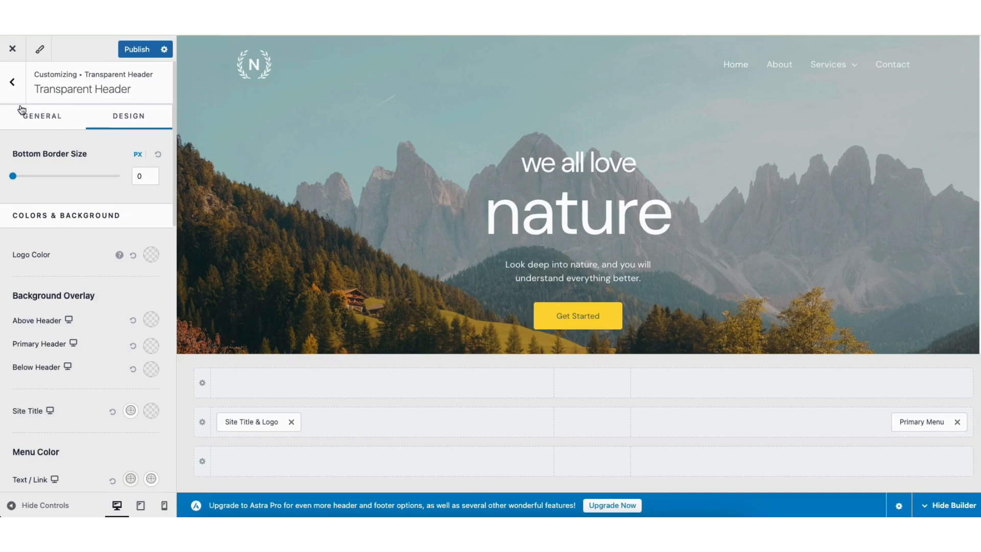
click(13, 83)
click(13, 83)
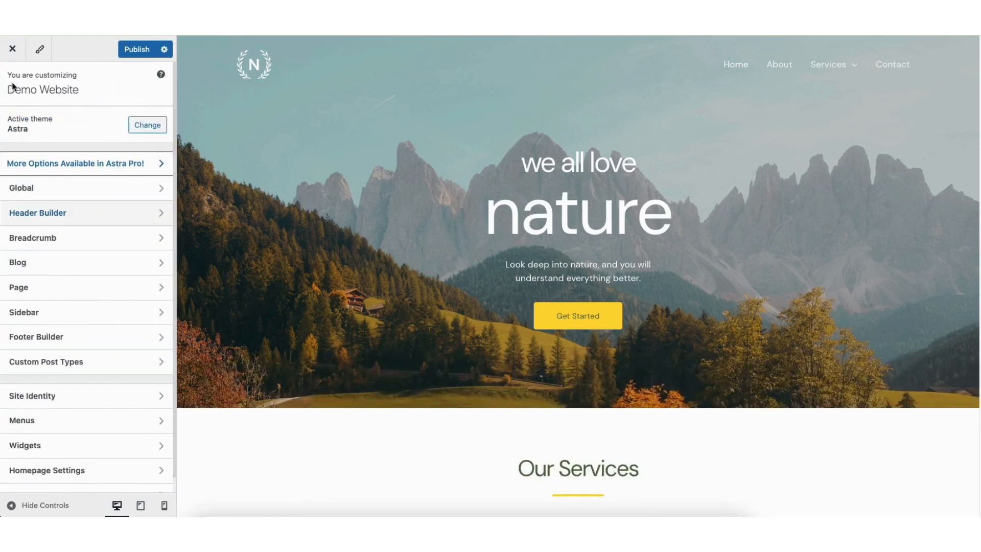
- Review the Site Identity settings for the site icon, logo, site title and tagline, and return to the main customizer list
click(49, 396)
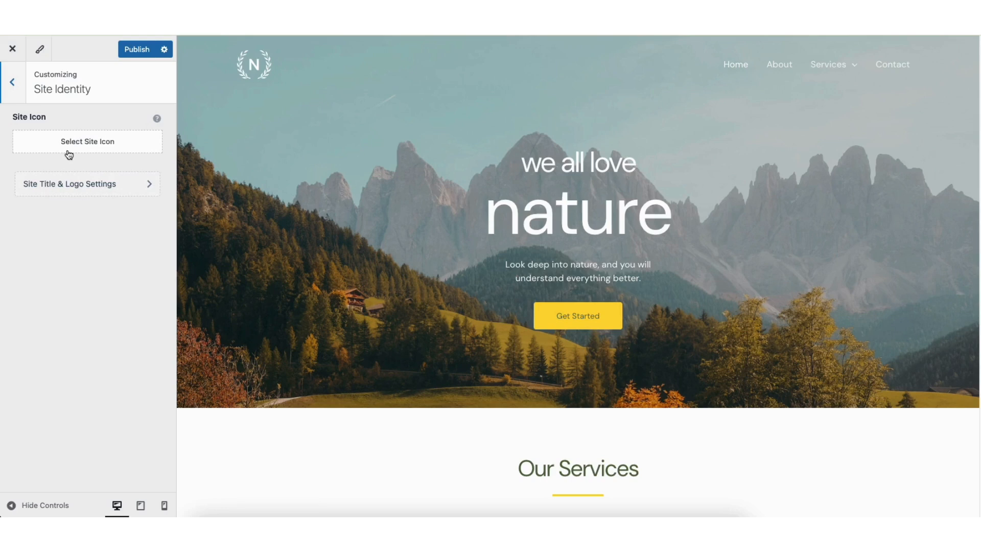
click(72, 188)
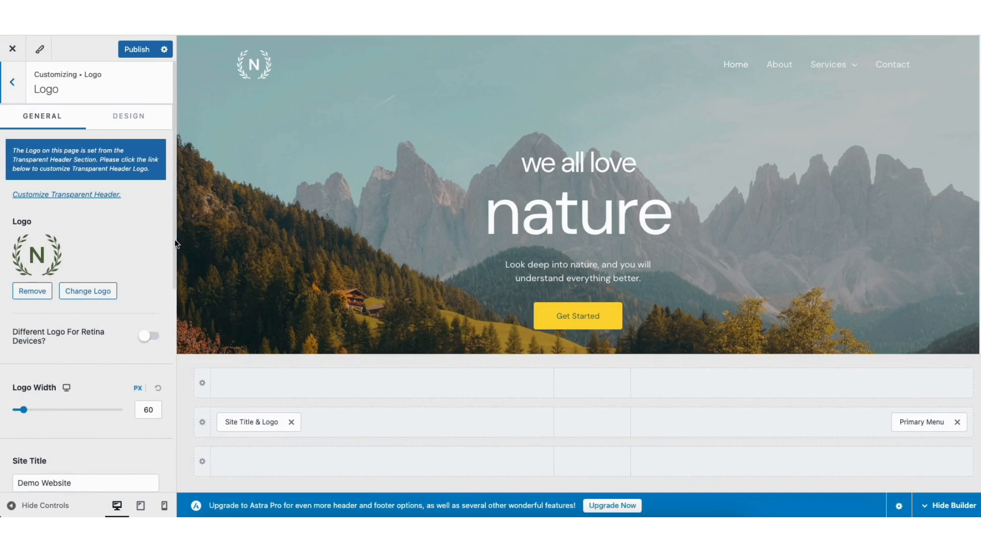
scroll(127, 255, down, 4)
drag(18, 306, 49, 308)
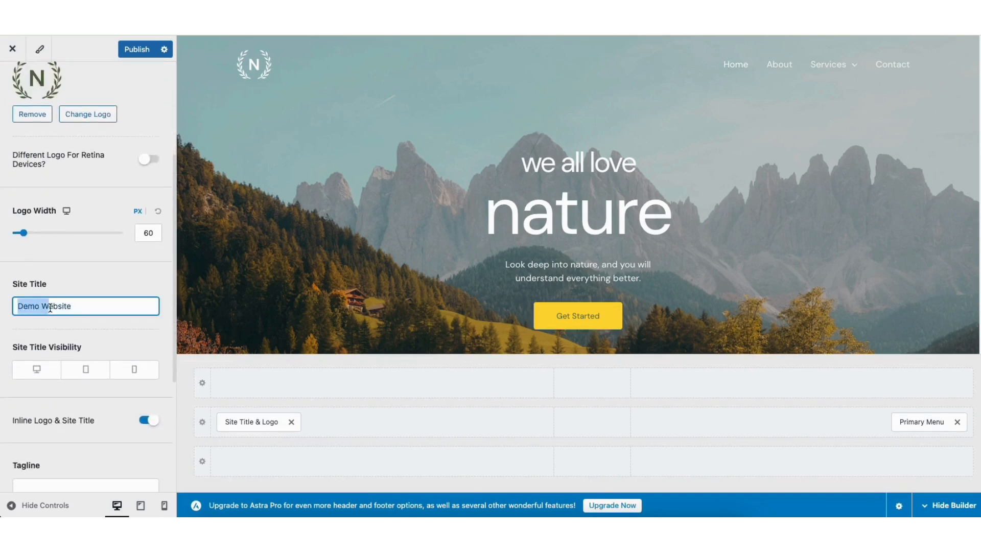
click(147, 273)
scroll(87, 306, down, 3)
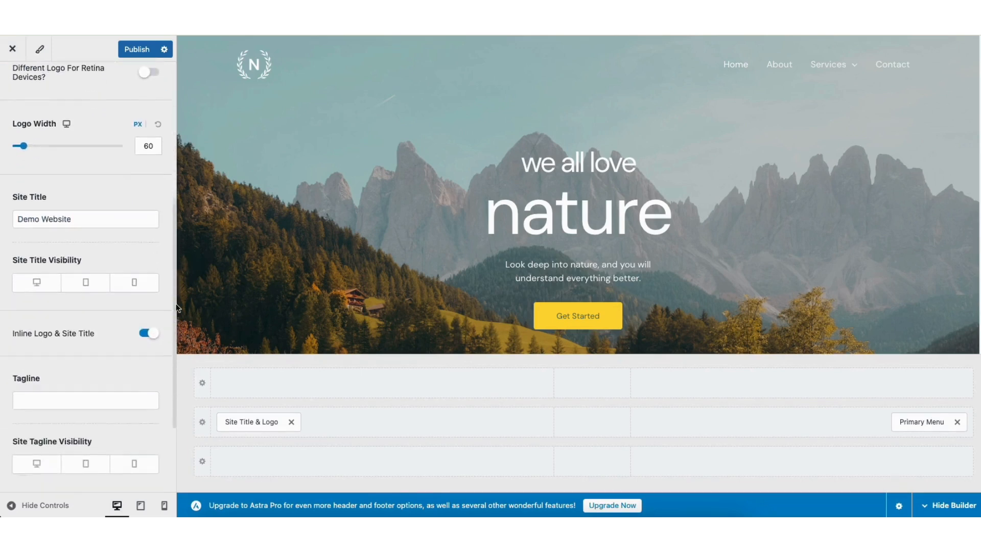
click(34, 363)
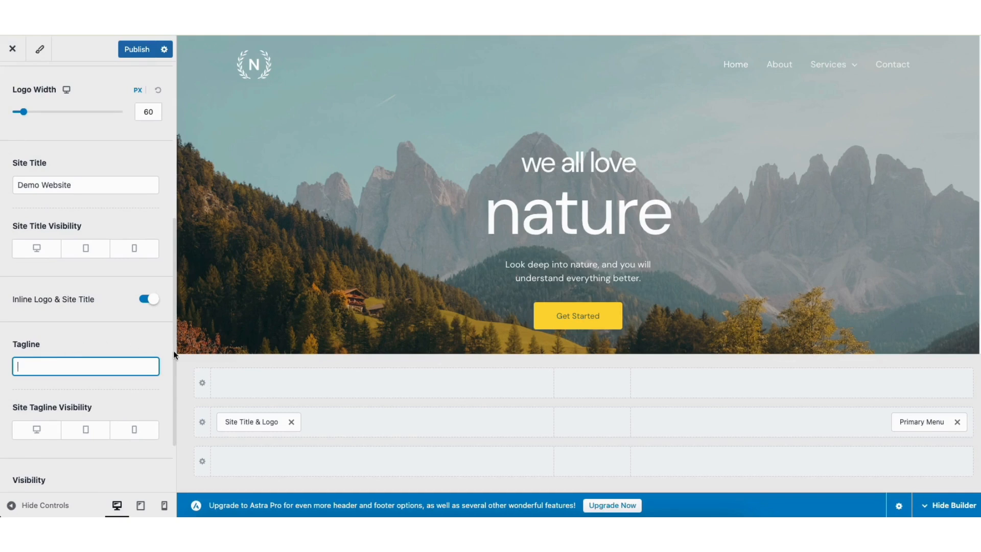
drag(173, 350, 168, 189)
click(12, 82)
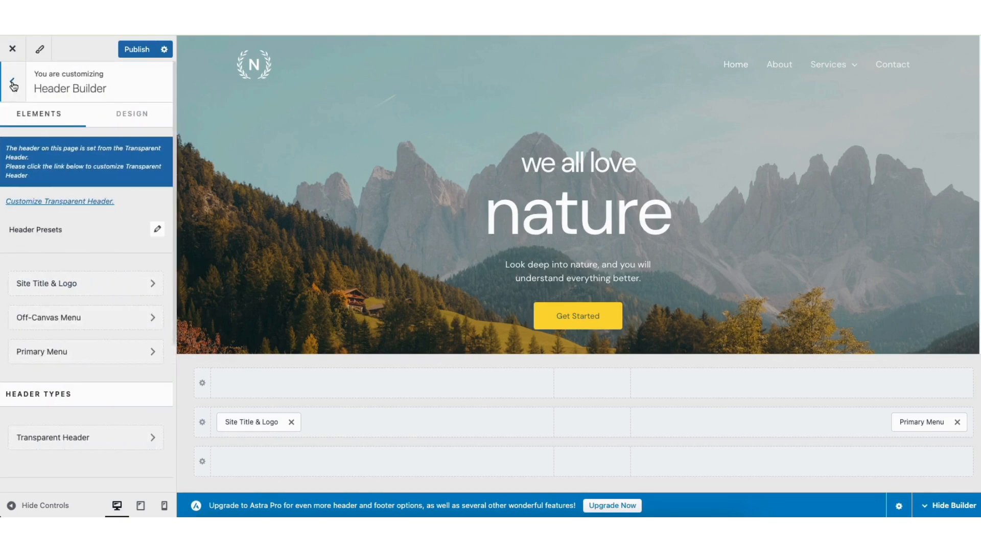
click(12, 82)
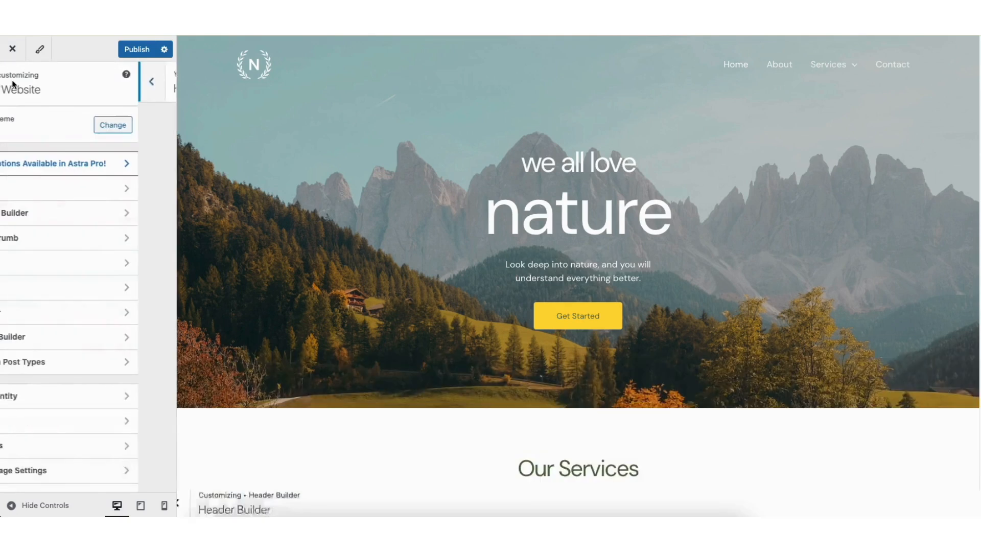
- Look through the Global typography presets and color palette settings, and open the Buttons settings
click(48, 190)
click(65, 120)
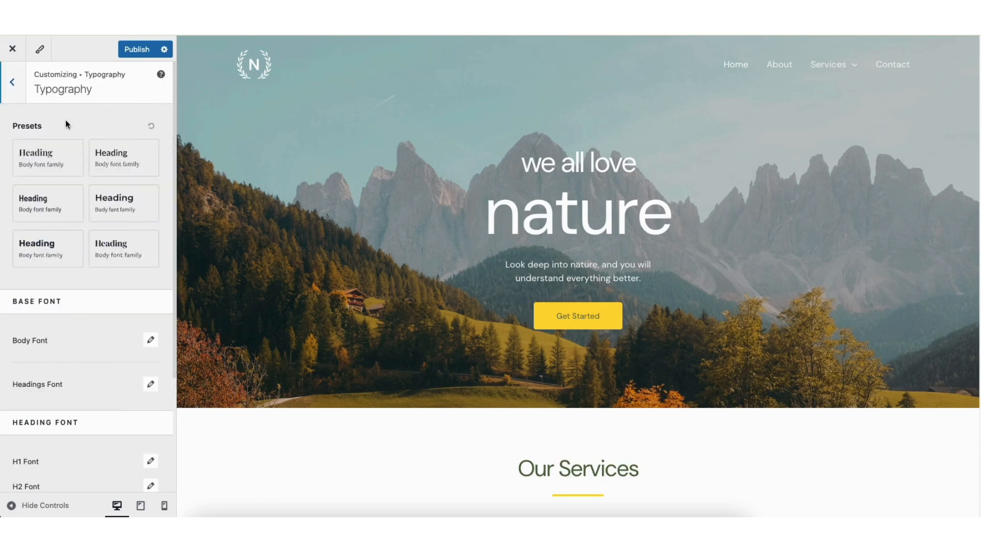
click(12, 84)
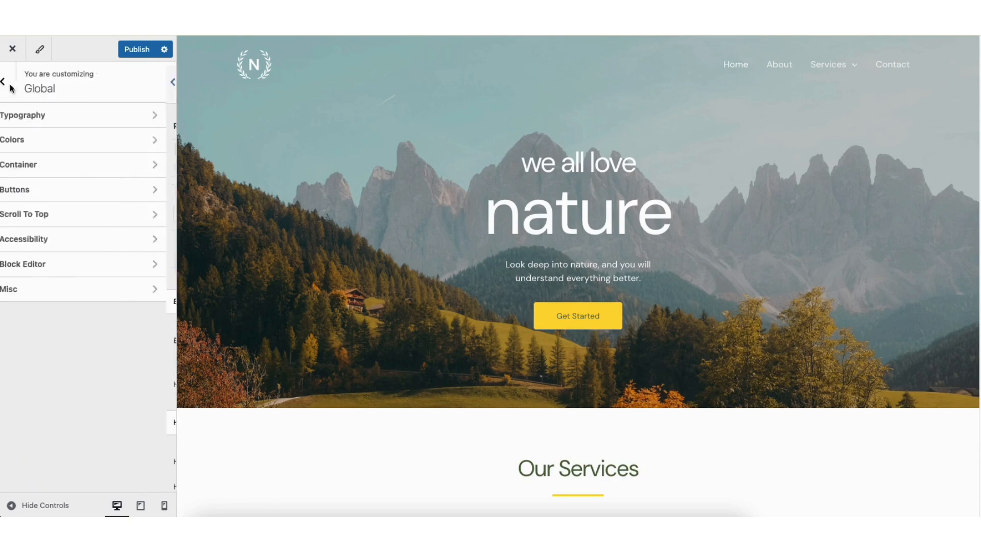
click(39, 139)
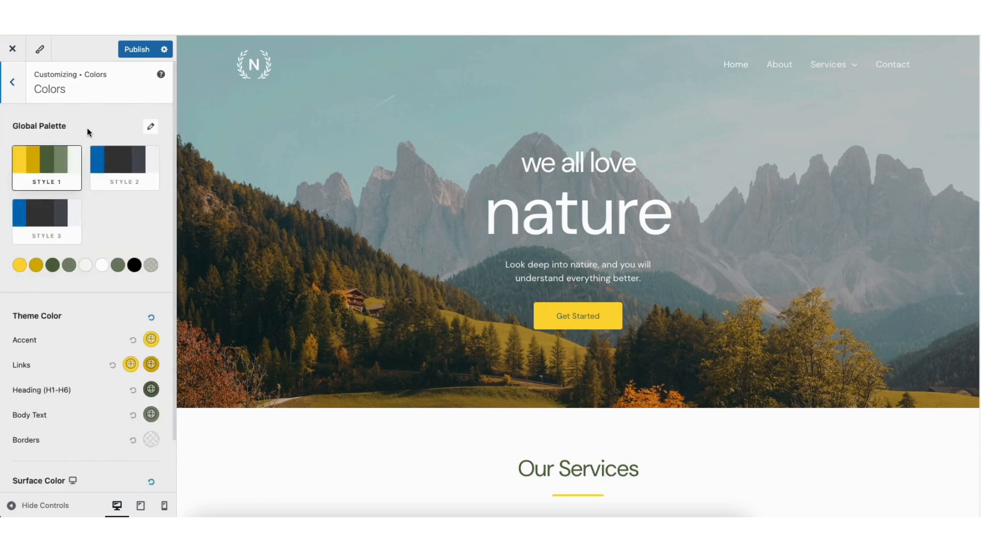
click(12, 82)
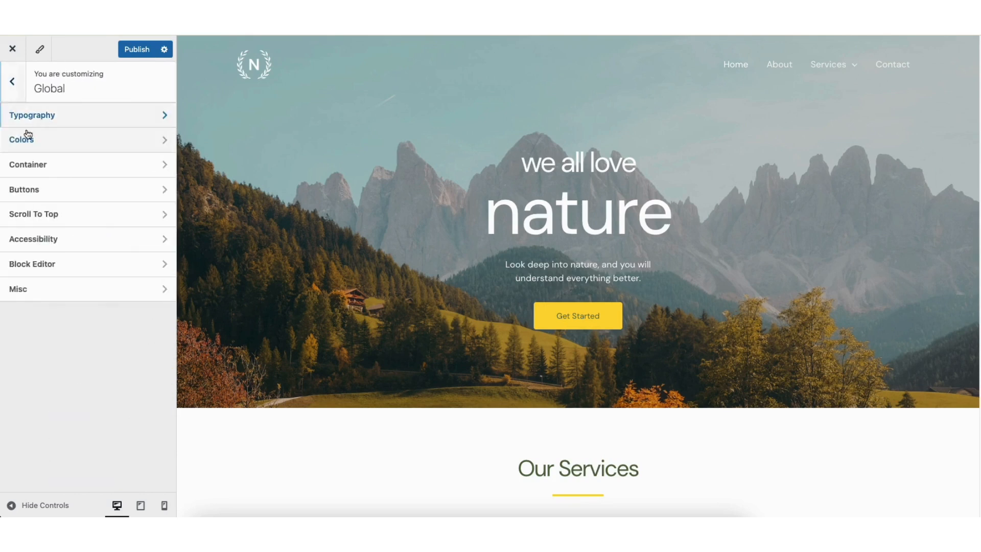
click(50, 195)
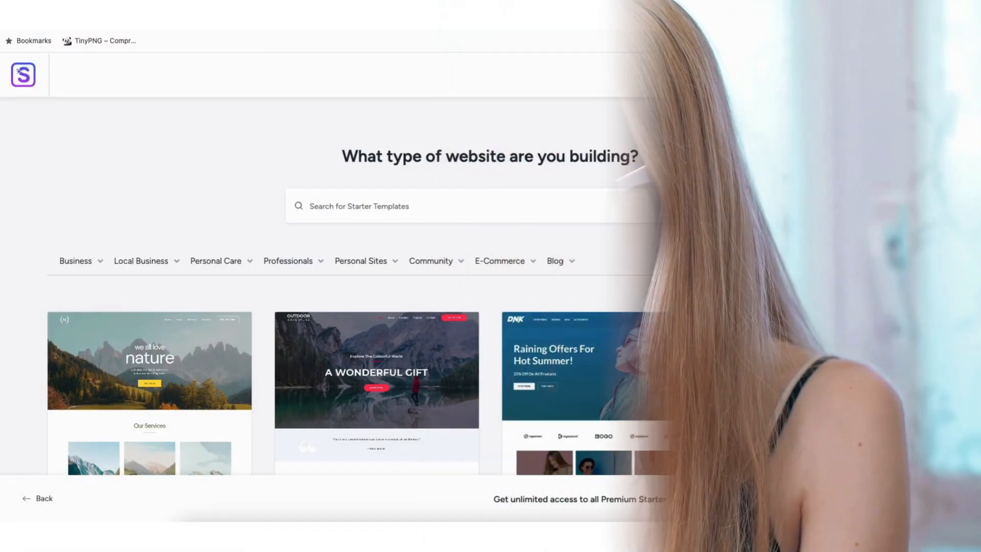
scroll(491, 287, down, 4)
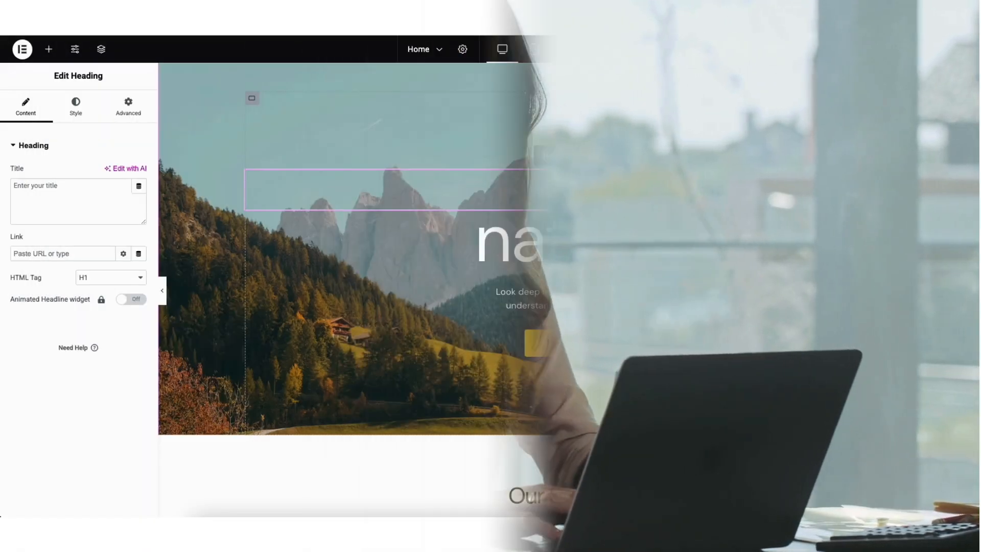
- Change the Home page's hero headings to "my WordPress" and "Website" in Elementor
text(my WordPress)
click(569, 245)
text(Website)
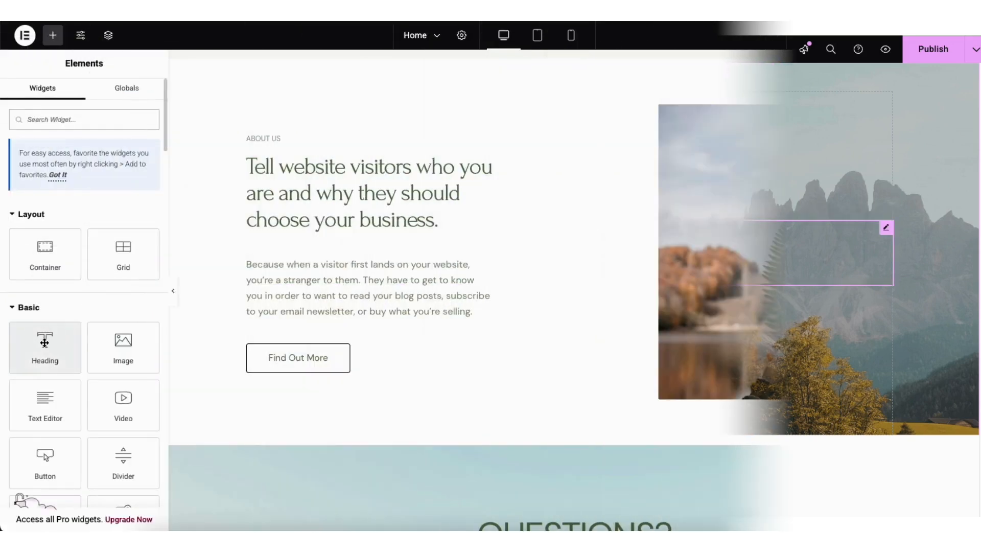
- Add a Heading widget between the About Us paragraph and the Find Out More button on the Home page
drag(44, 346, 361, 317)
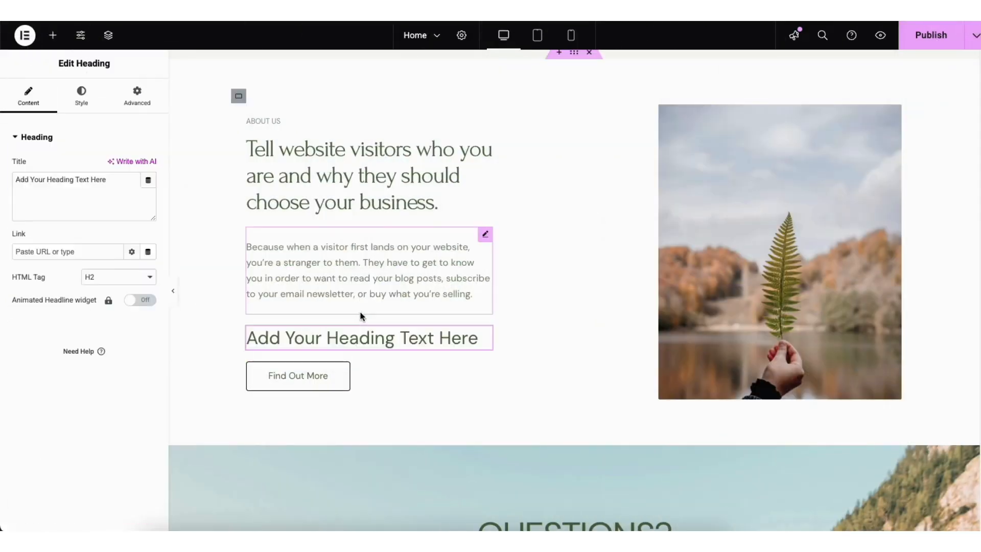